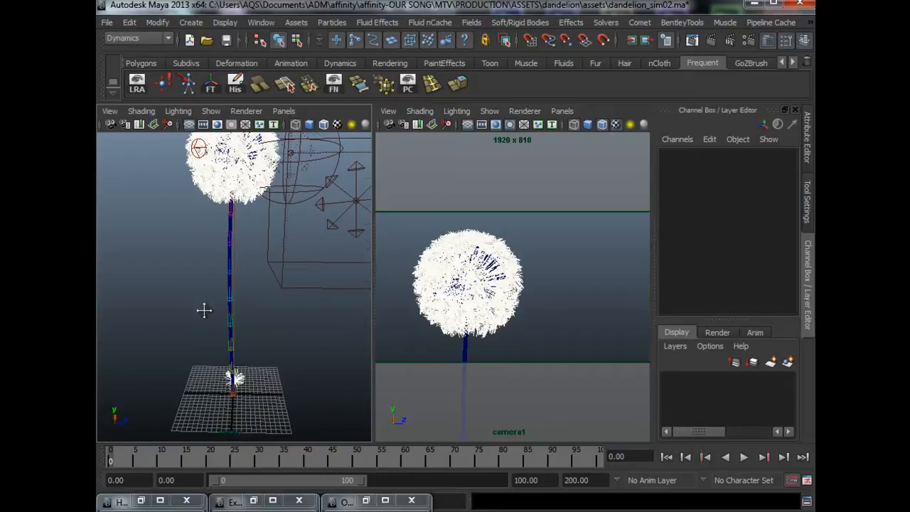
- Select the dandelion's root joint and examine the joint chain from the base of the stem up into the flower head
middle_click_drag(204, 310, 191, 334, "alt")
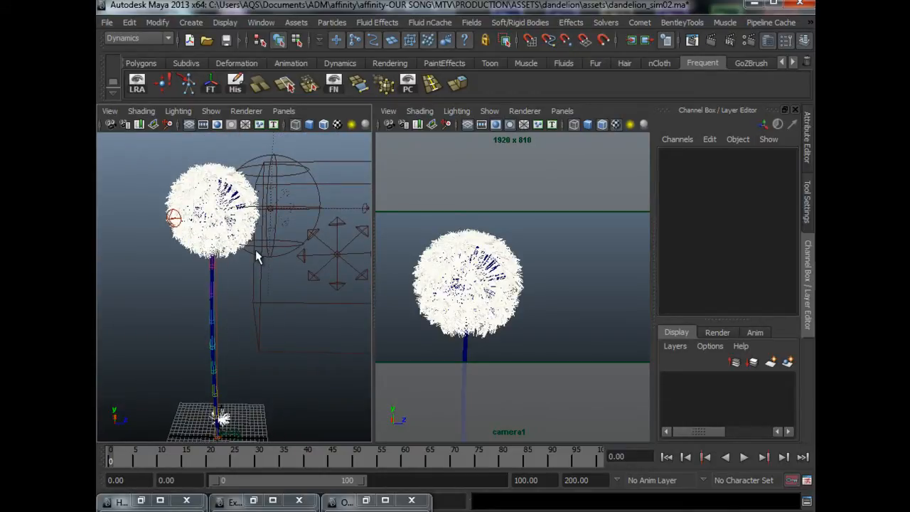
mouse_move(219, 324)
left_mouse_down("alt")
mouse_move(202, 322)
mouse_move(198, 346)
mouse_move(209, 256)
mouse_move(294, 396)
mouse_move(210, 405)
mouse_move(189, 326)
mouse_move(254, 346)
mouse_move(246, 323)
mouse_move(234, 325)
left_mouse_up("alt")
left_click(231, 294)
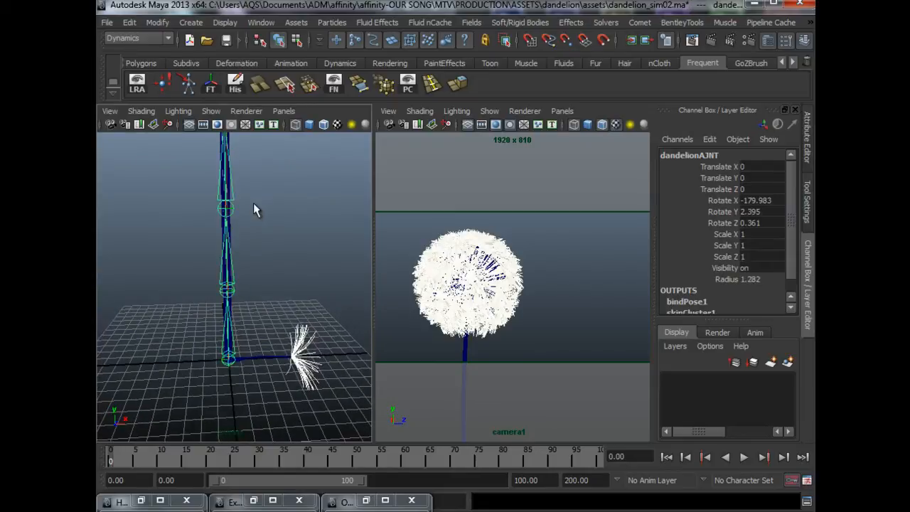
left_click_drag(257, 210, 247, 315, "alt")
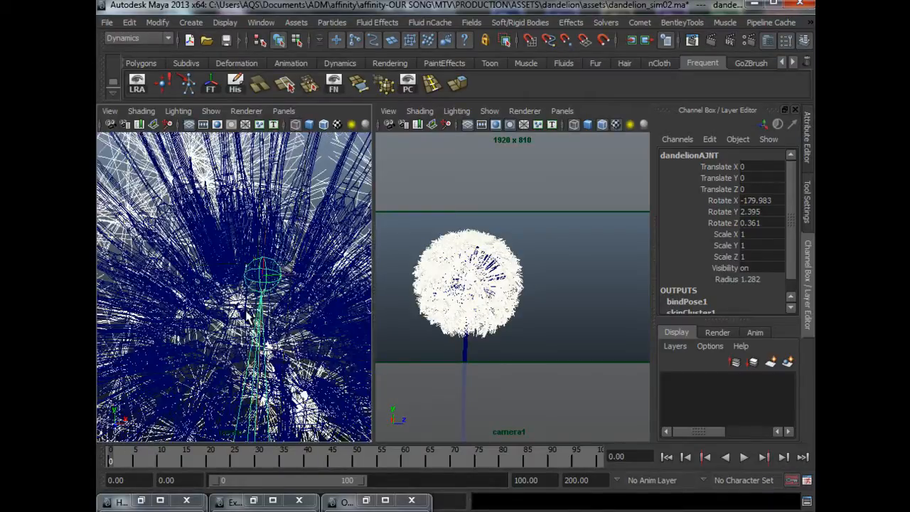
key("5")
left_click_drag(267, 347, 262, 349, "alt")
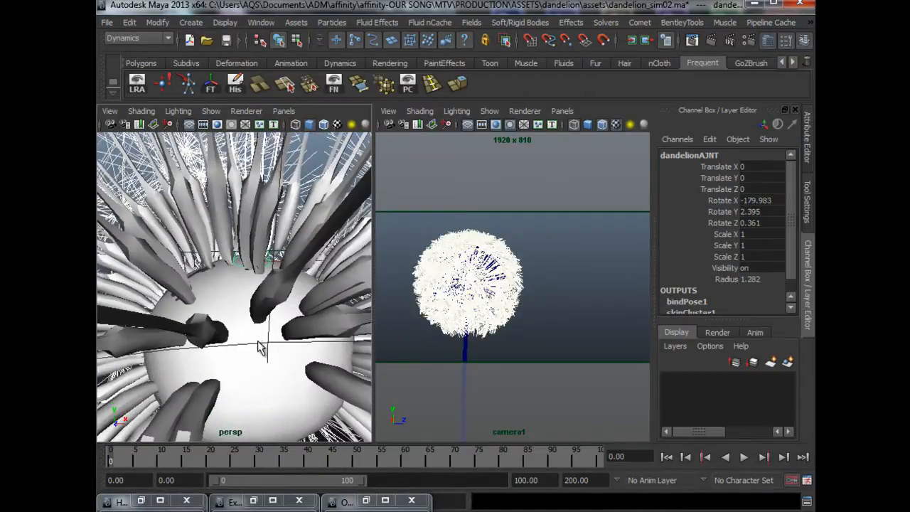
- Select the bud mesh and inspect it inside the flower head in wireframe and shaded display
left_click(283, 372)
left_click_drag(288, 376, 290, 349, "alt")
scroll(290, 348, "up", 3)
key("4")
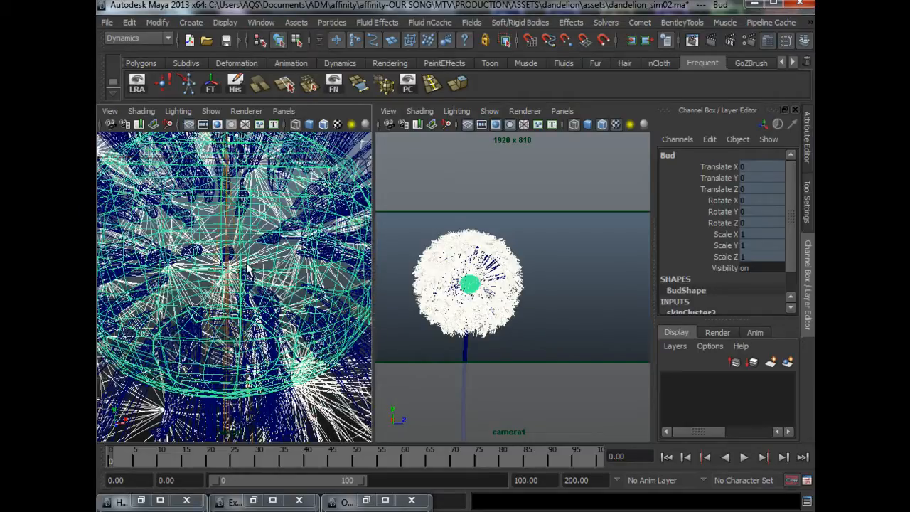
key("5")
scroll(270, 288, "down", 3)
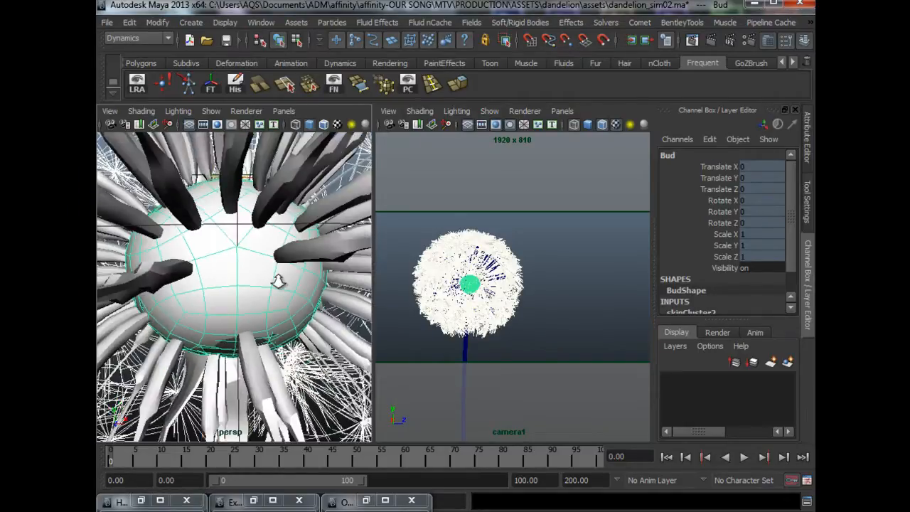
scroll(265, 296, "down", 5)
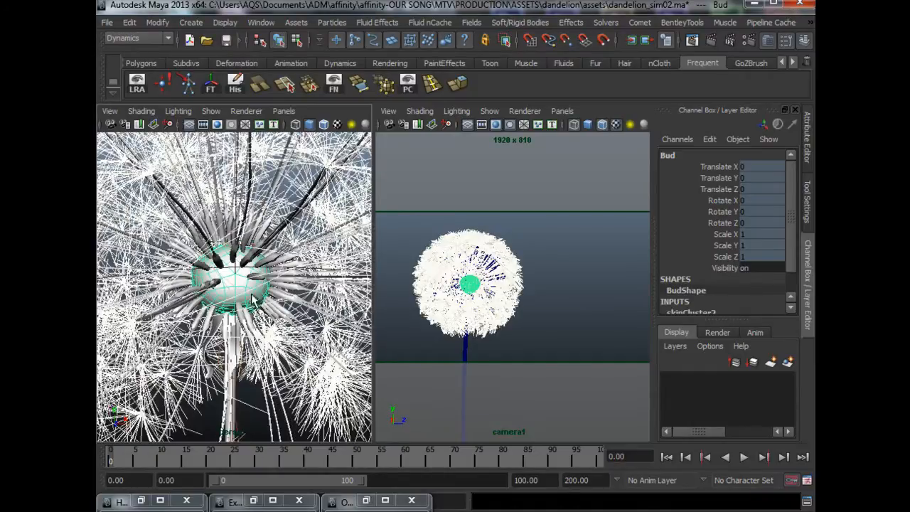
left_click_drag(254, 326, 207, 319, "alt")
scroll(243, 315, "down", 5)
- Play the seed dispersal simulation in a maximised camera1 view, and return to frame 0
left_click(473, 297)
key("space")
left_click(413, 303)
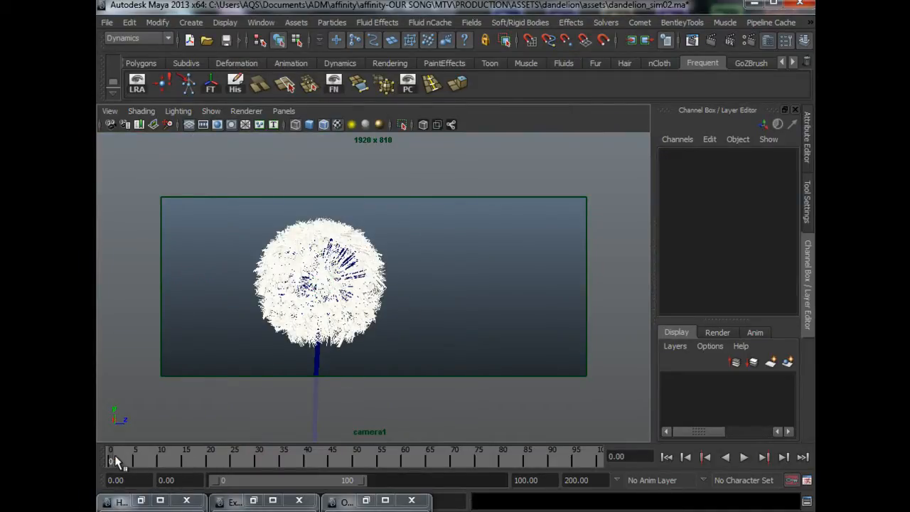
key("alt+v")
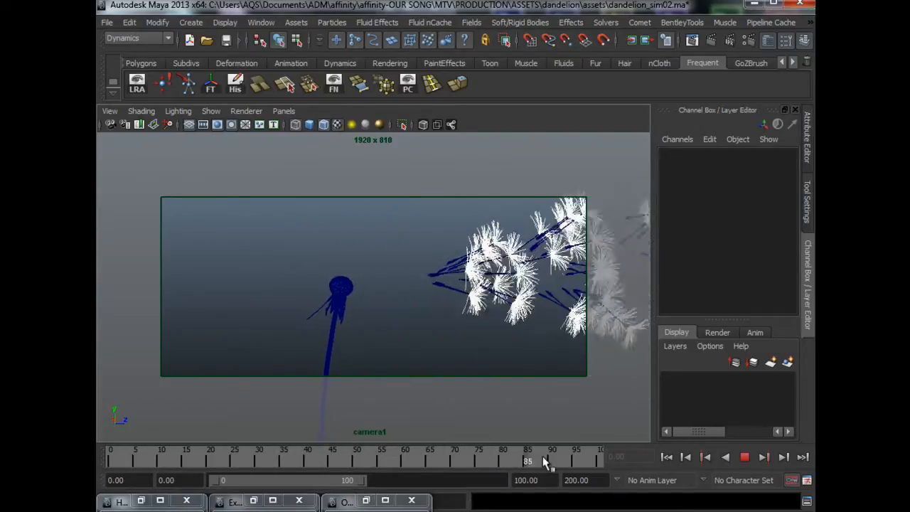
left_click_drag(544, 461, 109, 457)
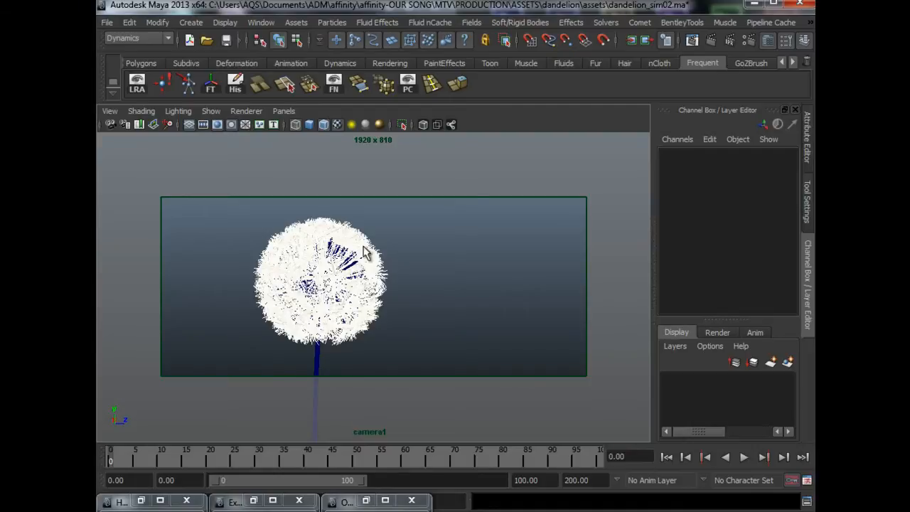
- Restore the two-pane layout and examine in the perspective view how the seeds are arranged around the bud
key("space")
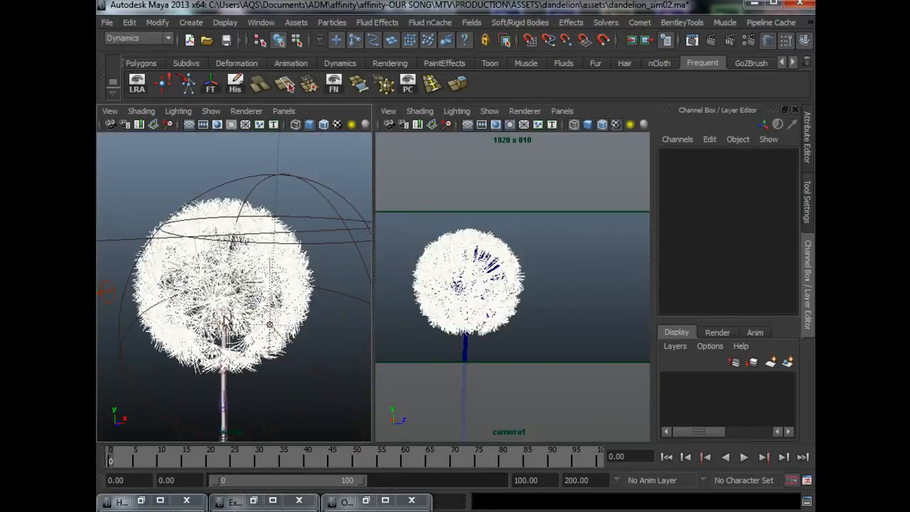
scroll(225, 321, "up", 10)
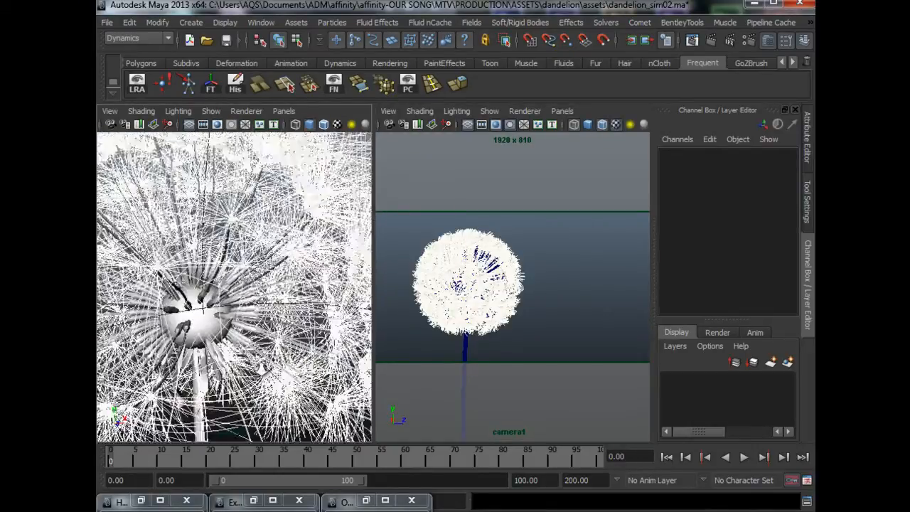
scroll(241, 331, "up", 8)
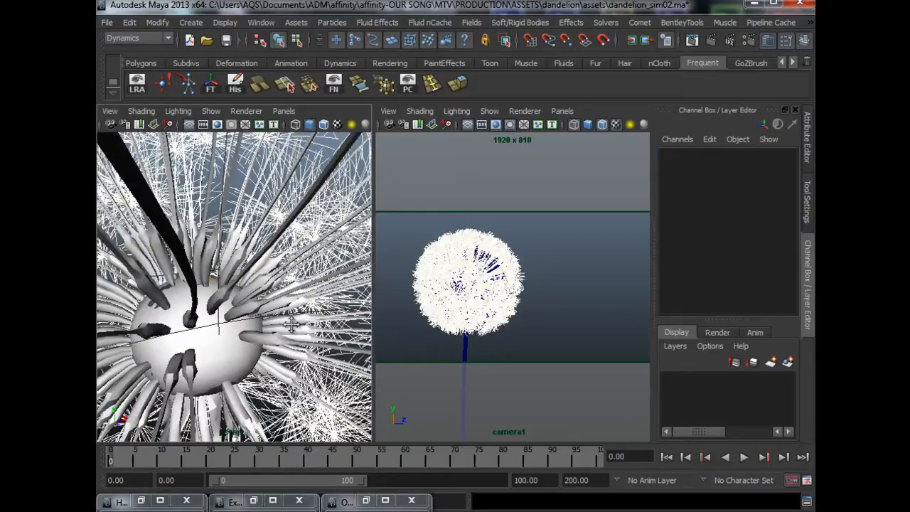
scroll(291, 324, "up", 6)
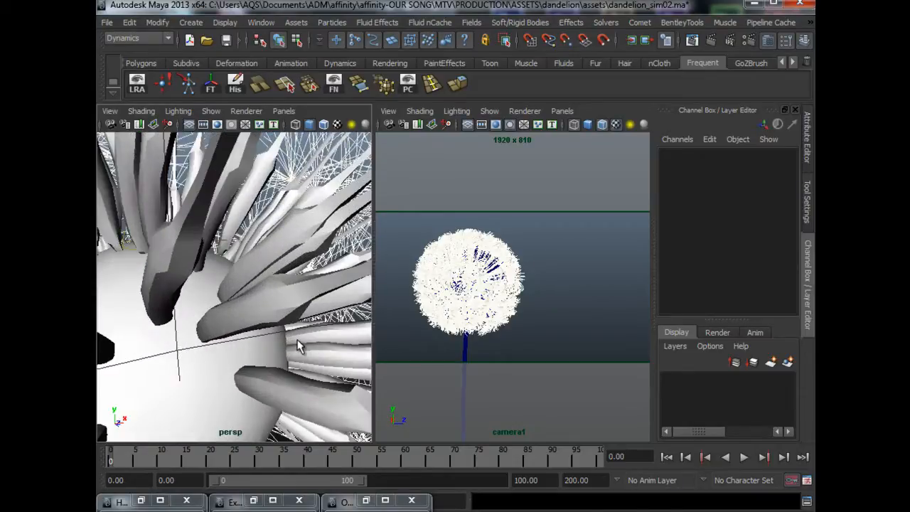
scroll(242, 330, "down", 10)
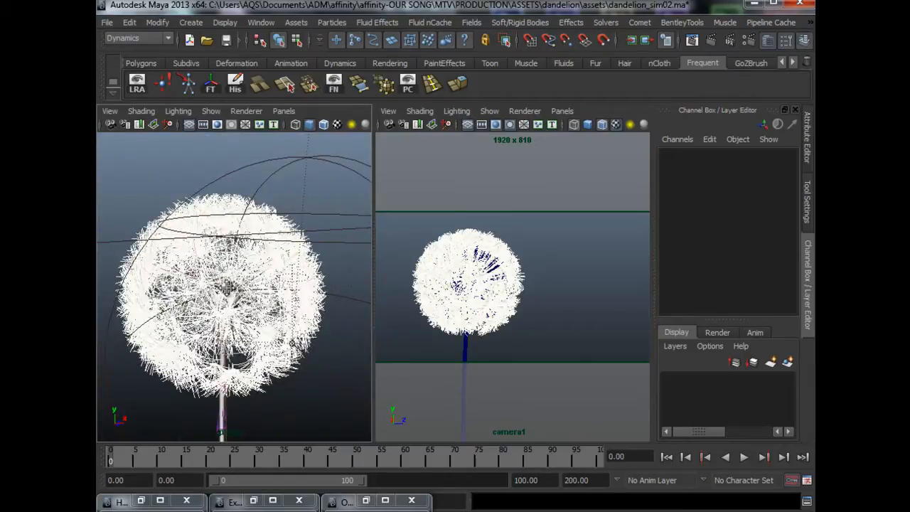
scroll(258, 320, "down", 5)
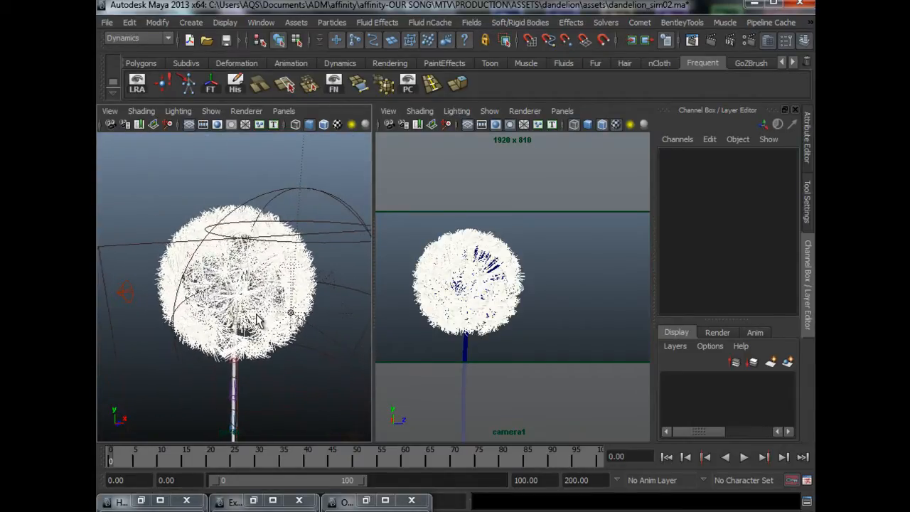
scroll(258, 320, "up", 8)
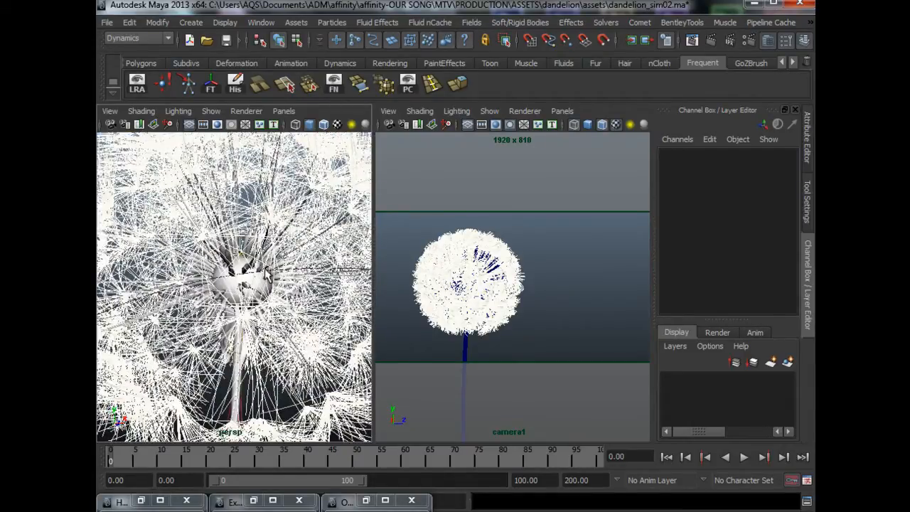
scroll(281, 317, "down", 2)
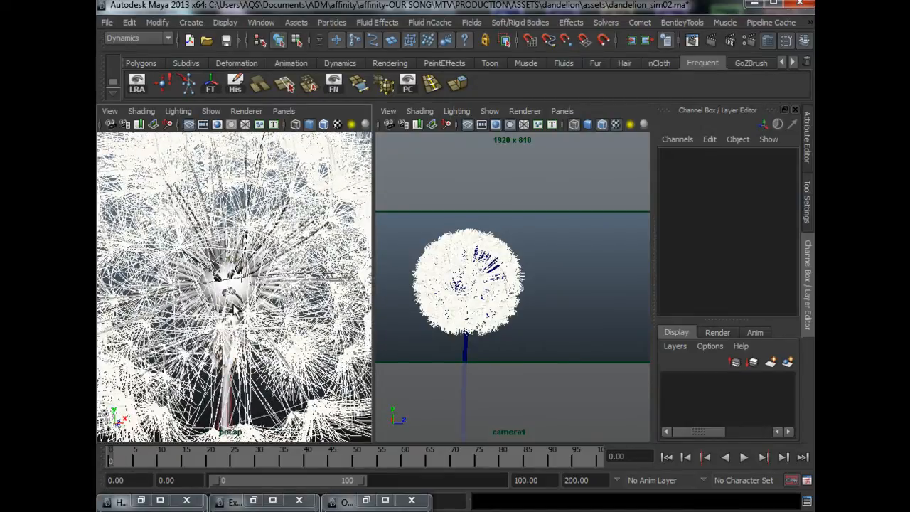
scroll(245, 295, "up", 2)
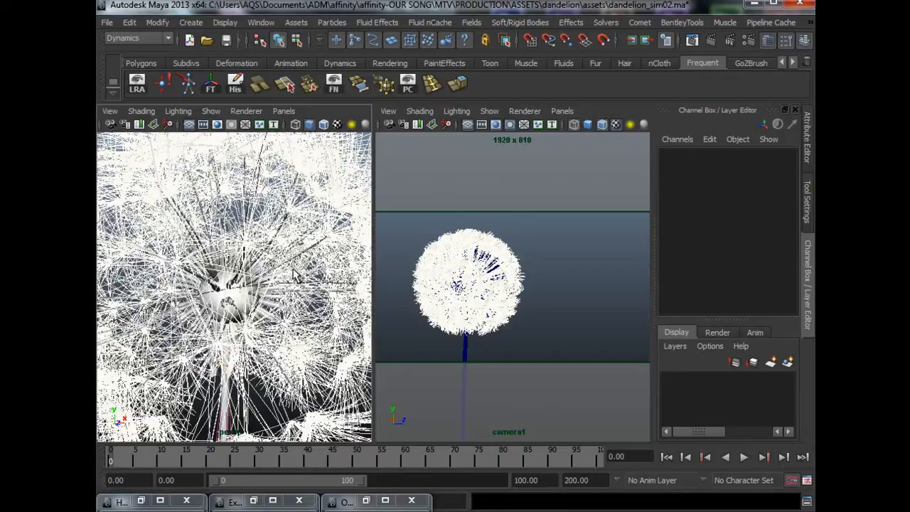
key("f")
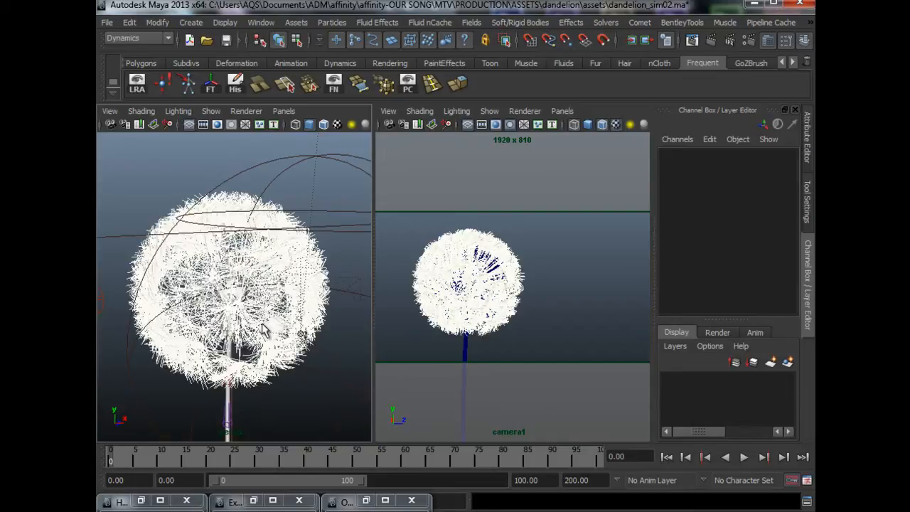
mouse_move(263, 329)
left_mouse_down("alt")
mouse_move(245, 313)
mouse_move(259, 317)
left_mouse_up("alt")
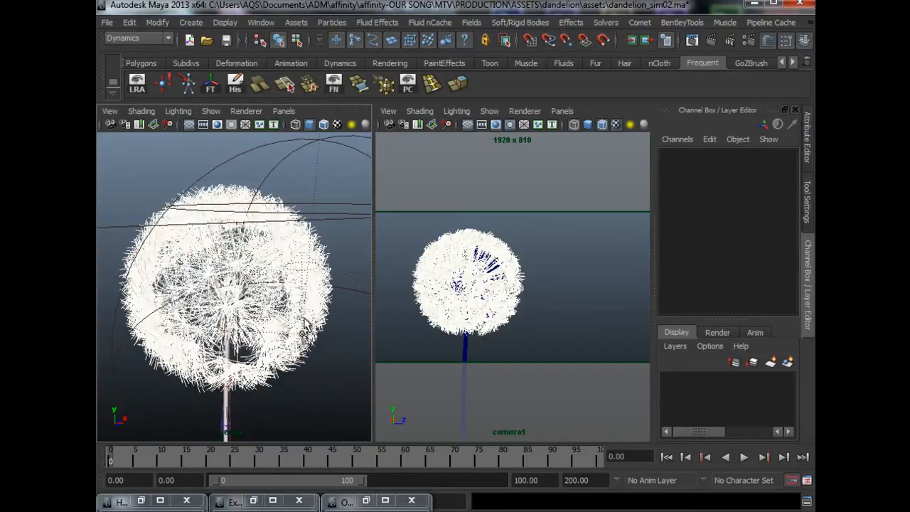
left_click_drag(255, 333, 274, 335, "alt")
right_click_drag(274, 335, 305, 361, "alt")
middle_click_drag(304, 362, 307, 365, "alt")
left_click_drag(307, 365, 250, 318, "alt")
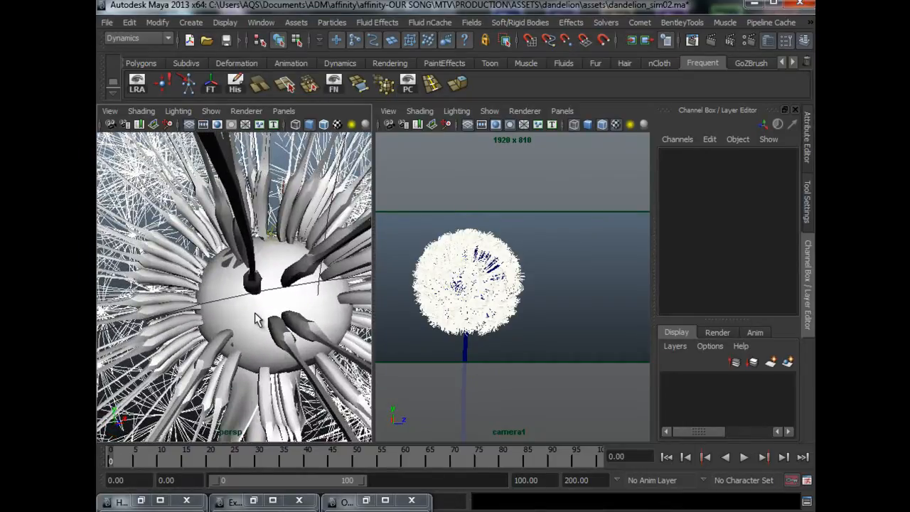
- Select the bud mesh and inspect the seed bases on its surface in a maximised perspective view
left_click(250, 318)
key("space")
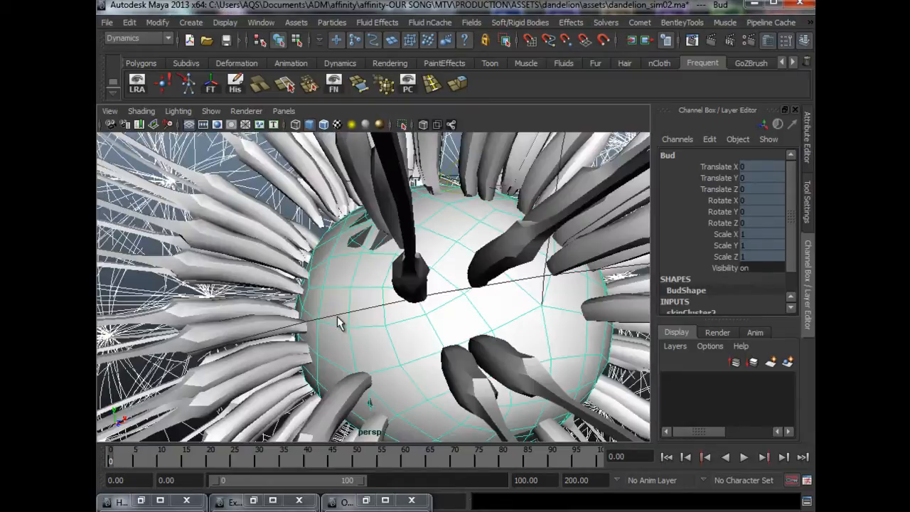
middle_click_drag(360, 320, 351, 322, "alt")
right_click_drag(352, 322, 345, 314, "alt")
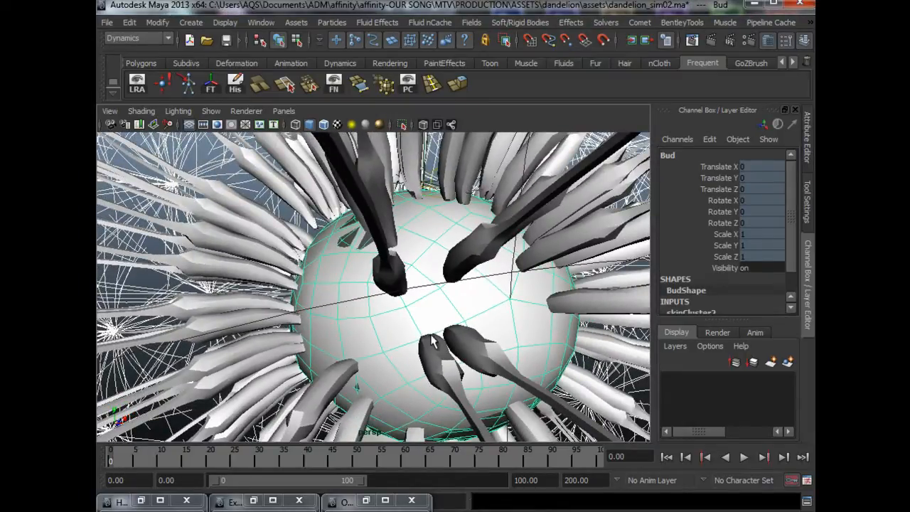
left_click_drag(431, 343, 312, 196, "alt")
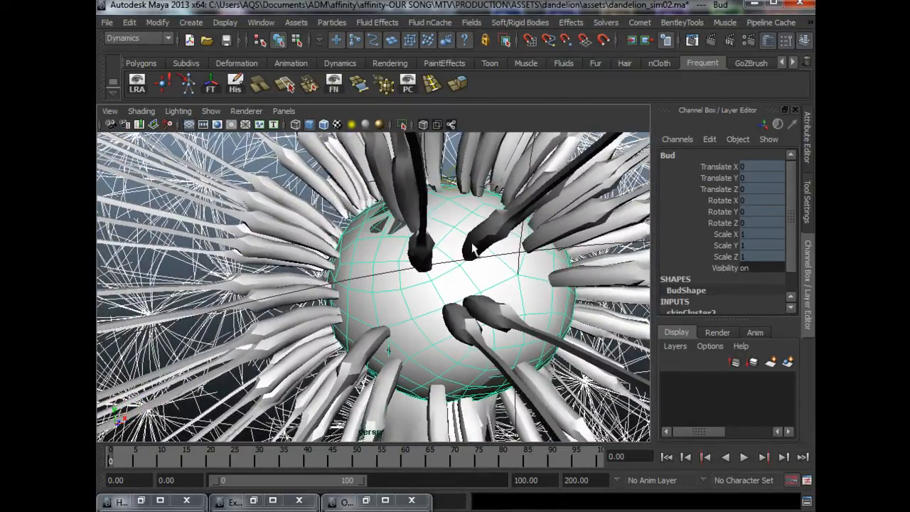
left_click_drag(418, 330, 419, 334, "alt")
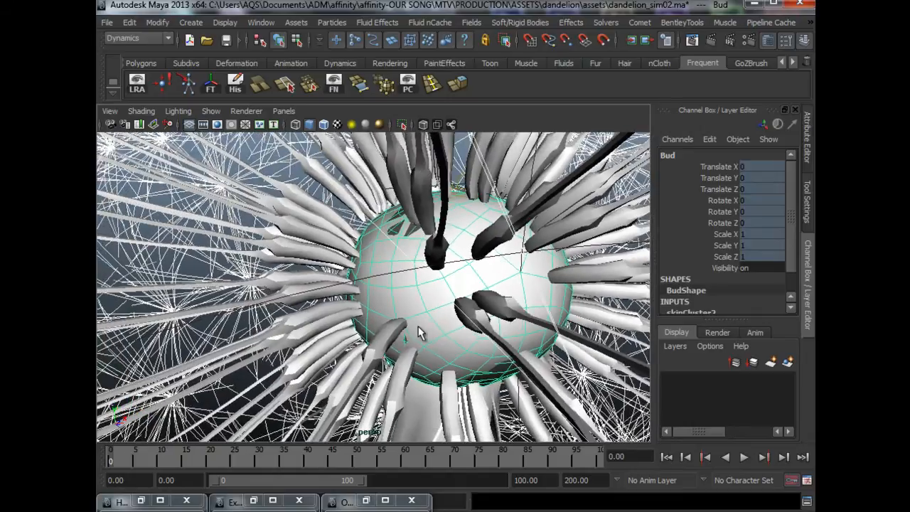
- Duplicate the Bud_seedbed mesh nested under Bud in the DANDELION hierarchy and unparent the copy
left_click(345, 501)
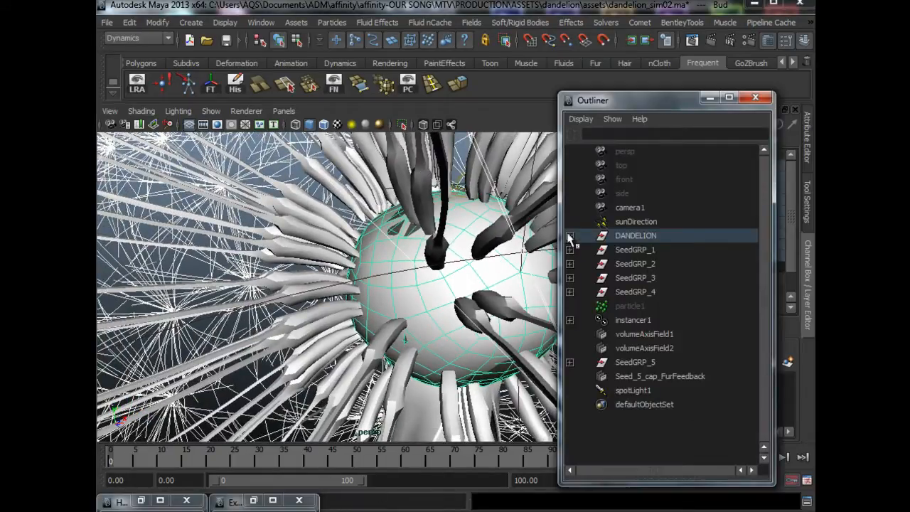
left_click(570, 235)
left_click(570, 263)
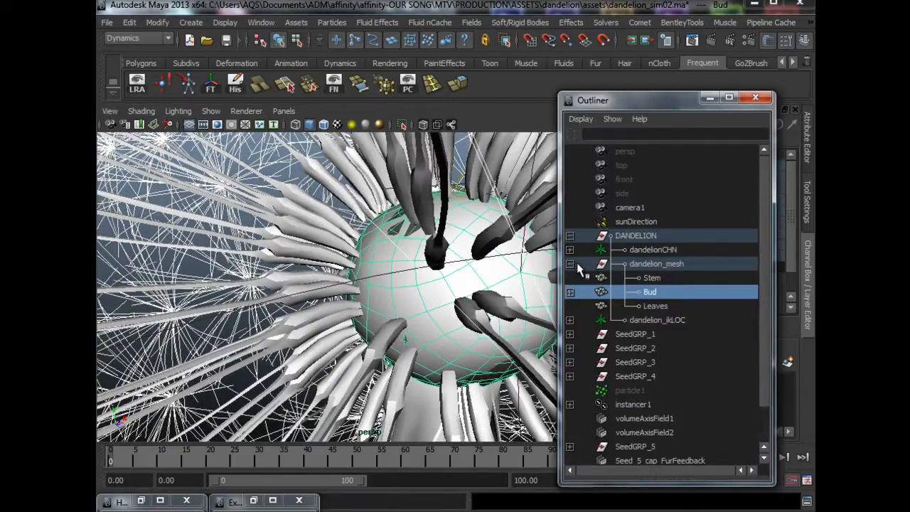
left_click(570, 293)
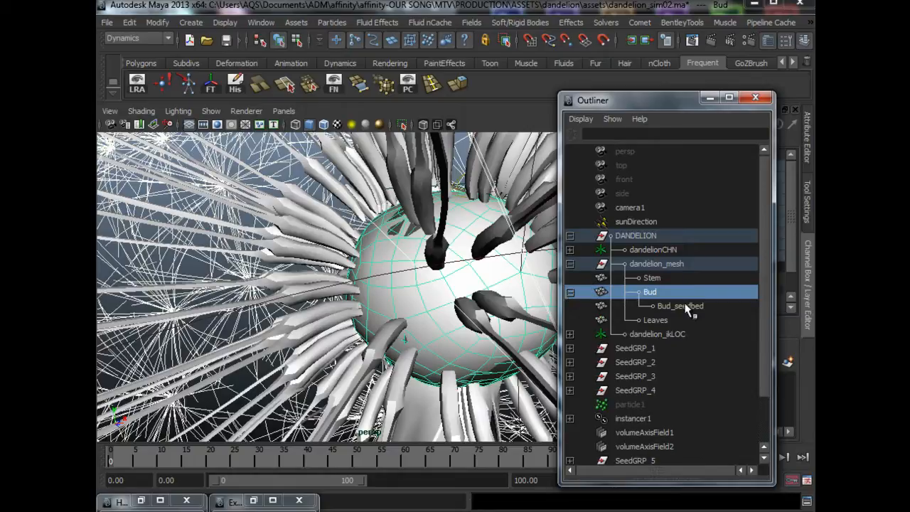
left_click(681, 305)
left_click_drag(427, 284, 461, 337, "alt")
key("4")
key("ctrl+d")
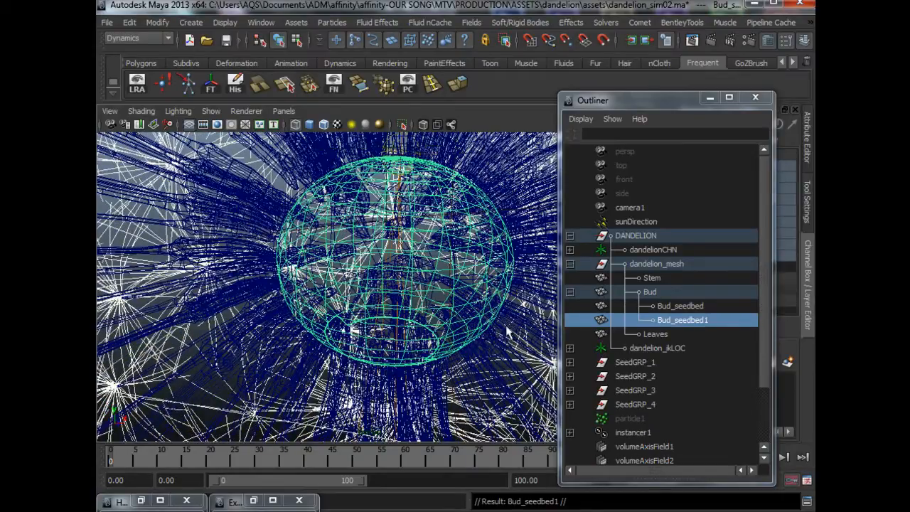
key("Delete")
key("a")
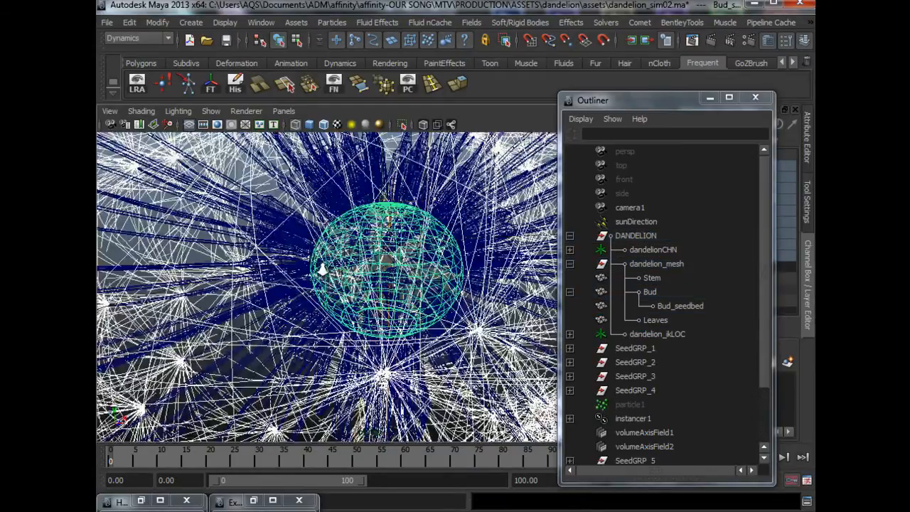
left_click(755, 97)
- Unlock the translate, rotate and scale channels of the seedbed copy
left_click_drag(716, 164, 736, 256)
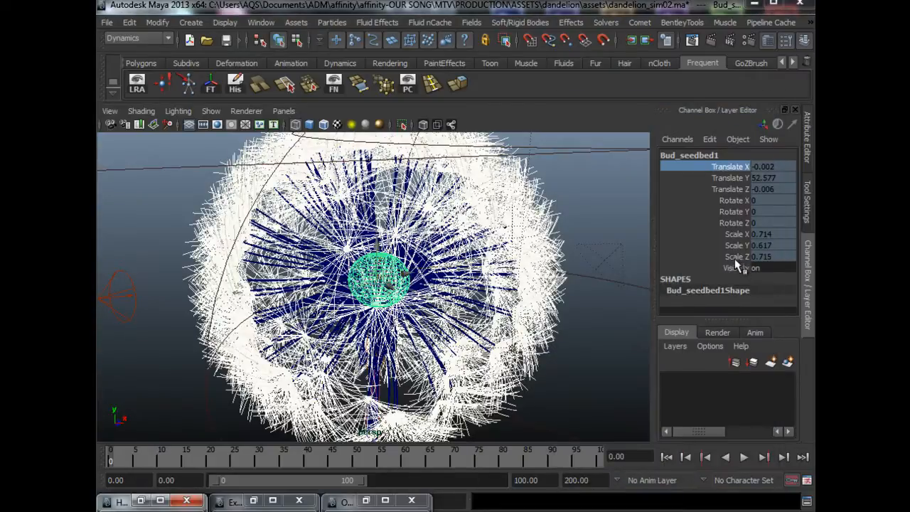
right_click(737, 256)
left_click(725, 286)
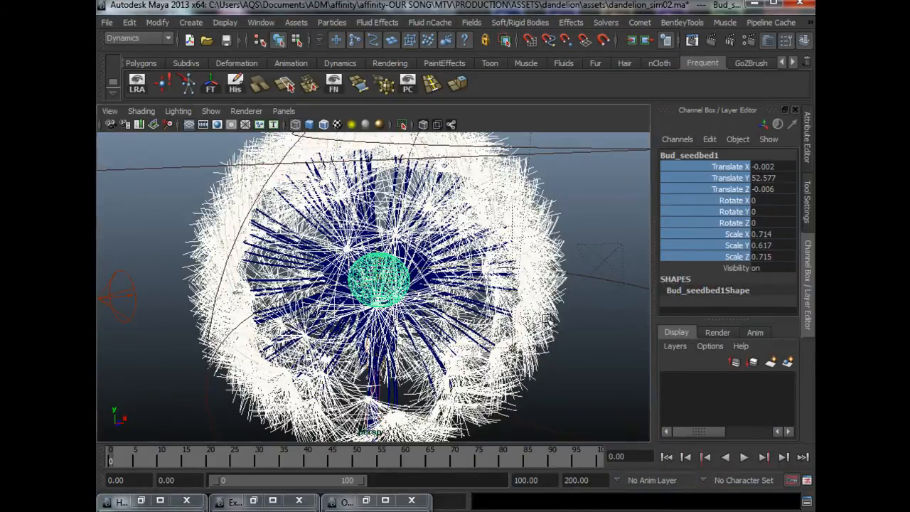
- Move the seedbed copy out of the flower head along X to about -24.9
middle_click_drag(457, 346, 480, 292, "alt")
right_click_drag(481, 291, 398, 374, "alt")
key("w")
left_click_drag(407, 267, 269, 283)
middle_click_drag(311, 285, 445, 285, "alt")
left_click_drag(445, 285, 384, 287, "alt")
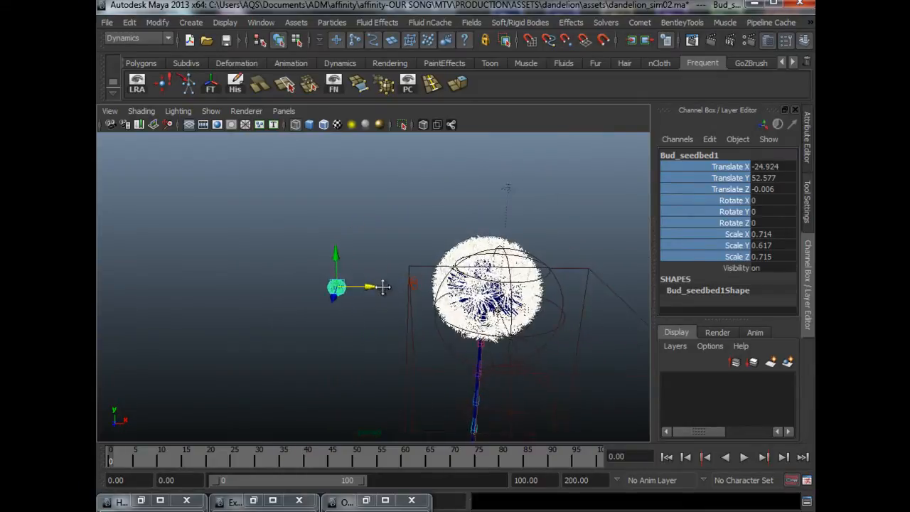
- Frame the seedbed copy in shaded display and examine the opening on its underside
middle_click_drag(384, 287, 408, 280, "alt")
right_click_drag(408, 279, 563, 375, "alt")
key("5")
middle_click_drag(376, 282, 451, 326, "alt")
right_click_drag(451, 326, 465, 333, "alt")
key("f")
left_click_drag(313, 306, 314, 249, "alt")
right_click_drag(330, 292, 405, 301, "alt")
left_click_drag(404, 301, 439, 261, "alt")
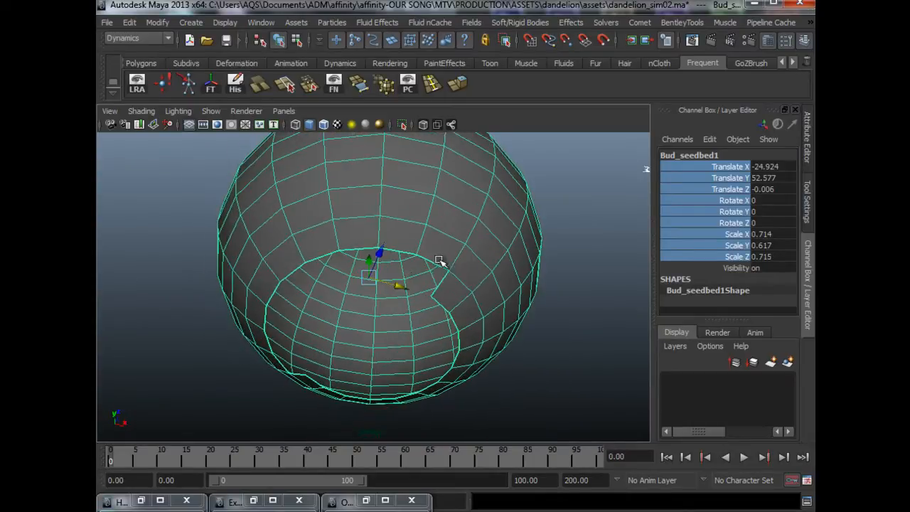
- Examine the seedbed copy's underside and its position beside the dandelion head, ending on a close side view
left_click_drag(402, 327, 355, 329, "alt")
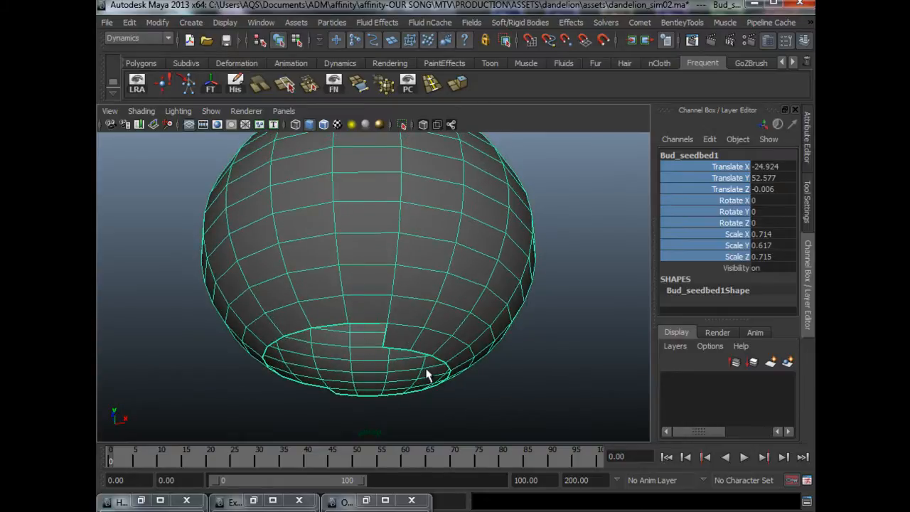
left_click_drag(427, 374, 399, 245, "alt")
left_click_drag(528, 420, 452, 390, "alt")
middle_click_drag(452, 390, 320, 355, "alt")
right_click_drag(588, 361, 503, 350, "alt")
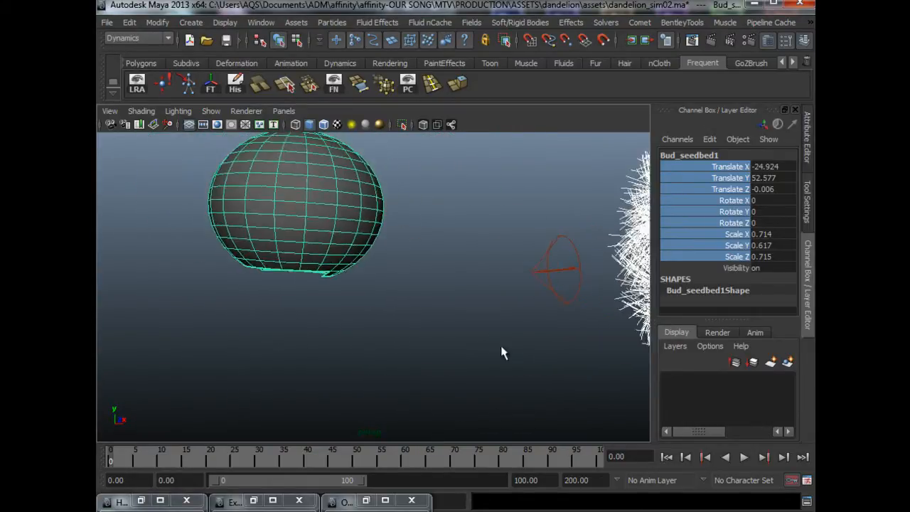
left_click_drag(503, 351, 547, 413, "alt")
scroll(383, 288, "up", 2)
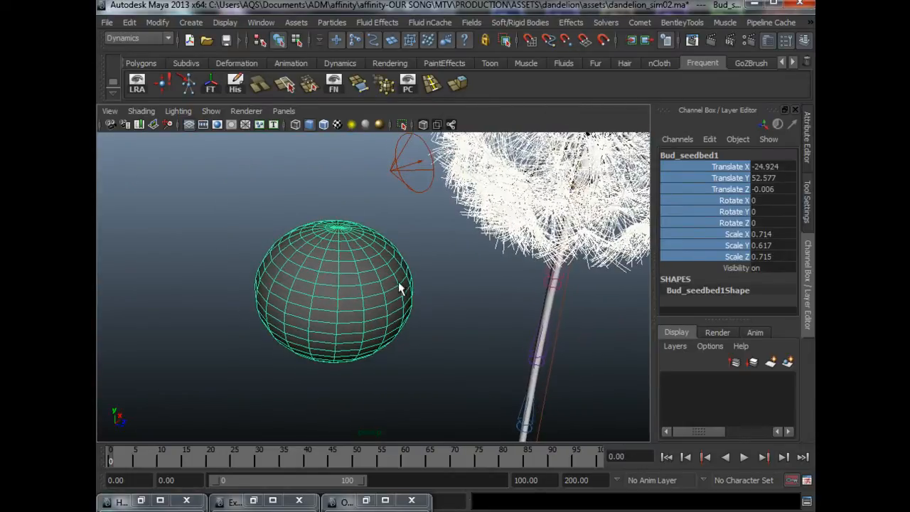
left_click_drag(400, 288, 418, 271, "alt")
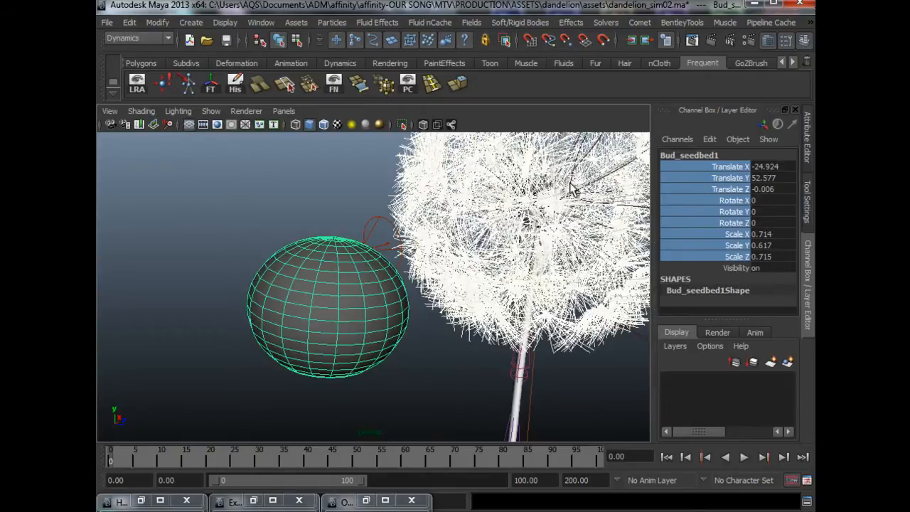
mouse_move(459, 245)
left_mouse_down("alt")
mouse_move(366, 242)
mouse_move(452, 231)
left_mouse_up("alt")
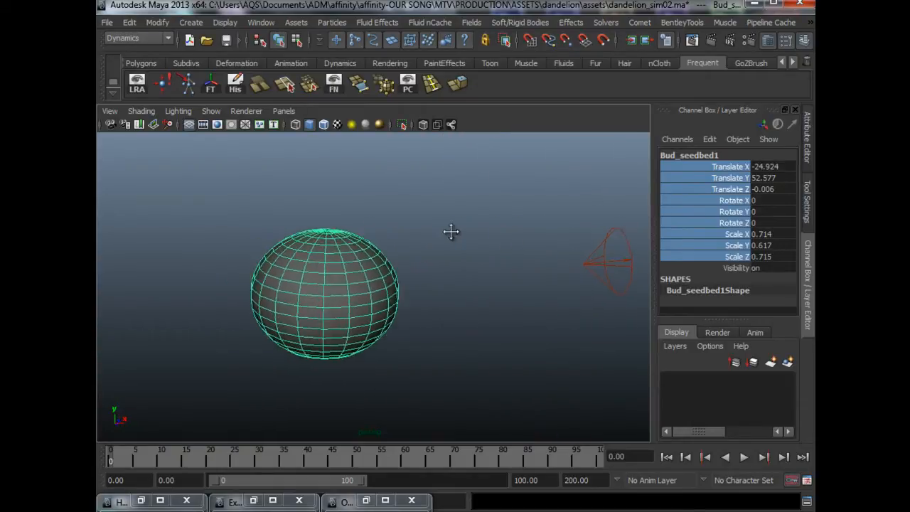
middle_click_drag(452, 232, 503, 224, "alt")
scroll(411, 281, "up", 4)
left_click_drag(411, 281, 387, 280, "alt")
mouse_move(386, 281)
middle_mouse_down("alt")
mouse_move(367, 276)
mouse_move(377, 290)
middle_mouse_up("alt")
middle_click_drag(459, 266, 458, 268, "alt")
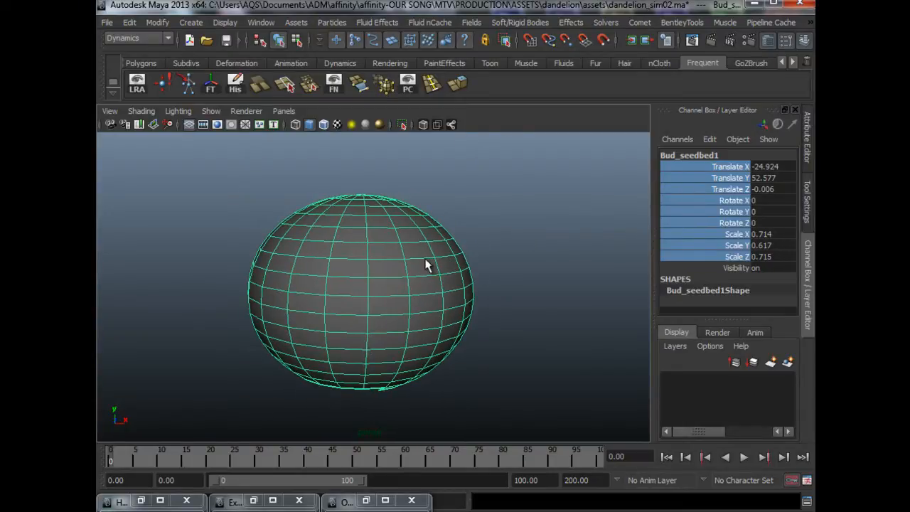
middle_click_drag(428, 309, 422, 303, "alt")
right_click_drag(386, 318, 403, 325, "alt")
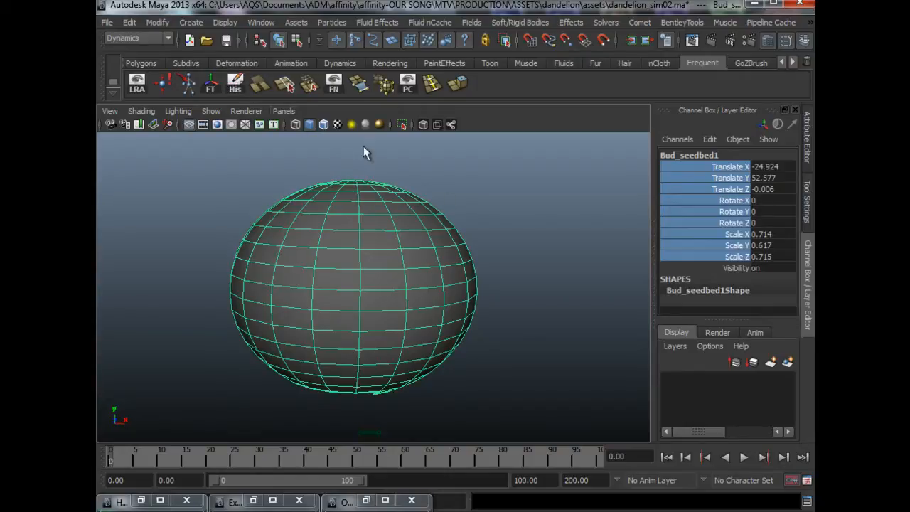
middle_click_drag(457, 231, 466, 235, "alt")
right_click_drag(466, 234, 443, 222, "alt")
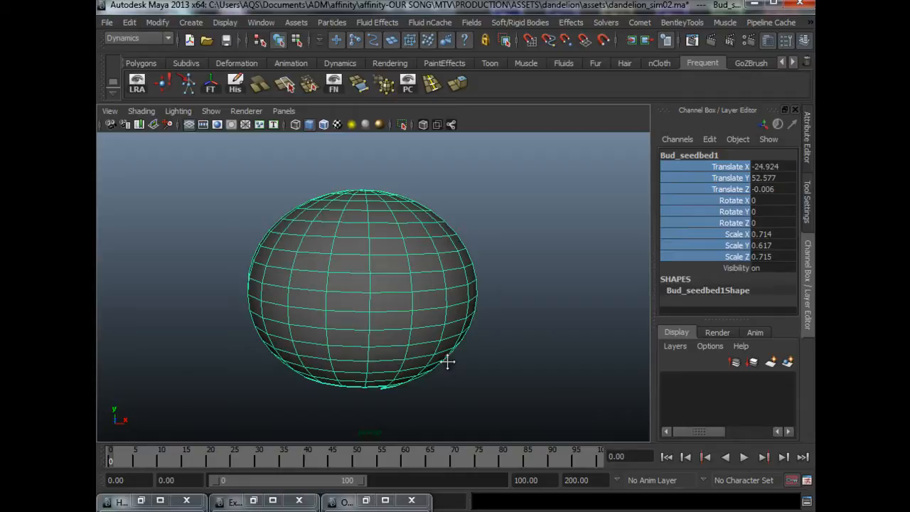
middle_click_drag(448, 361, 437, 366, "alt")
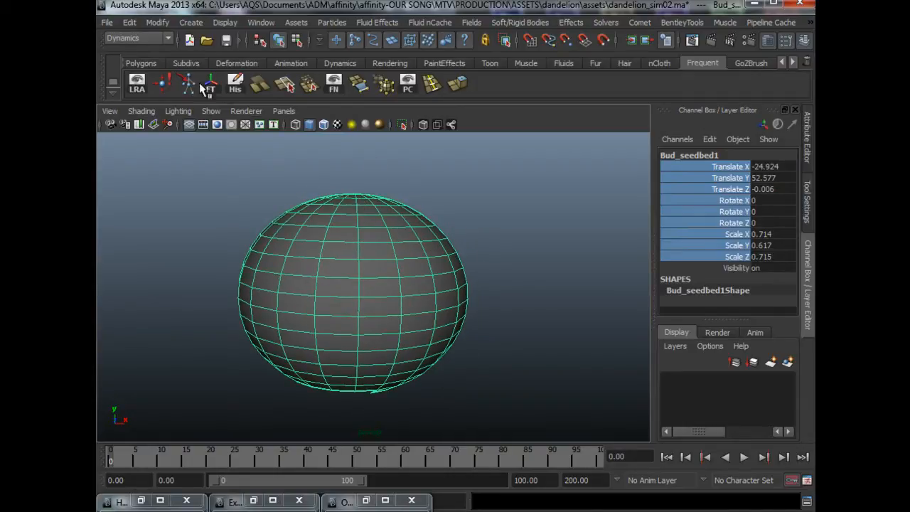
- Open the Emit from Object options for the seedbed copy, reset them to defaults and choose the Surface emitter type
left_click(143, 38)
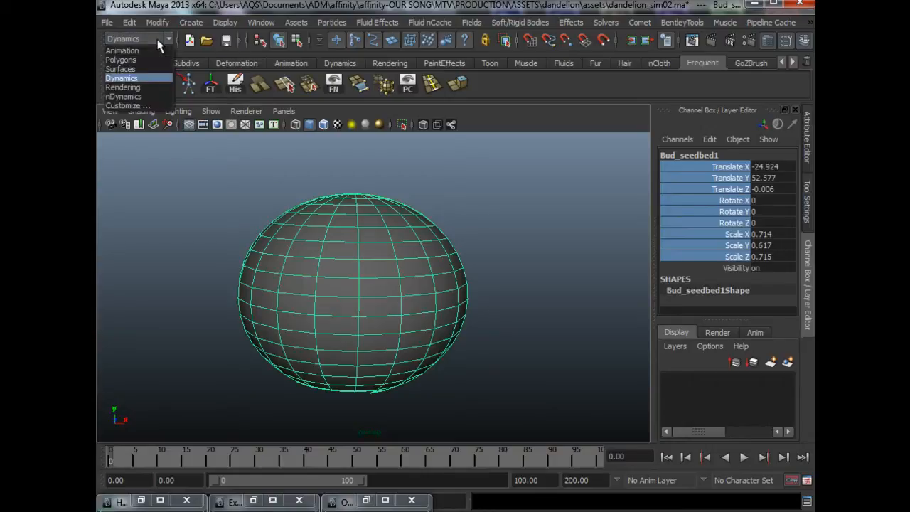
left_click(130, 79)
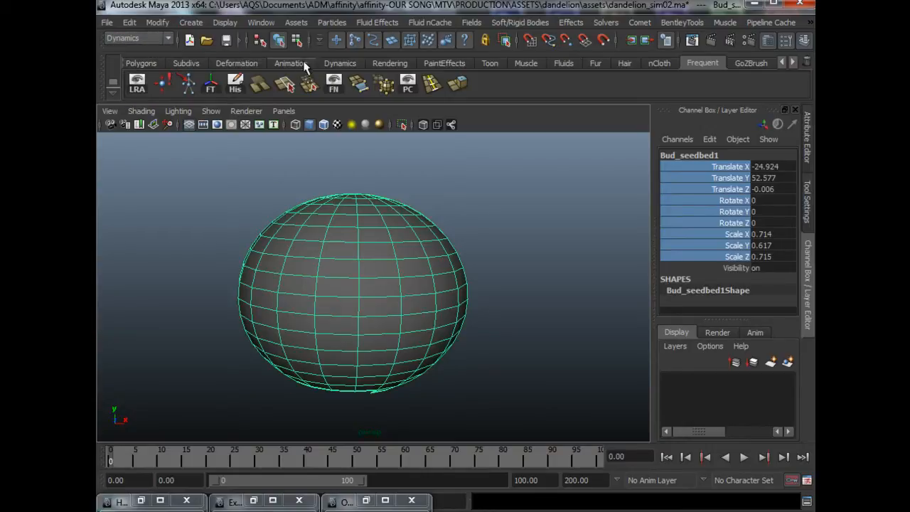
left_click(317, 22)
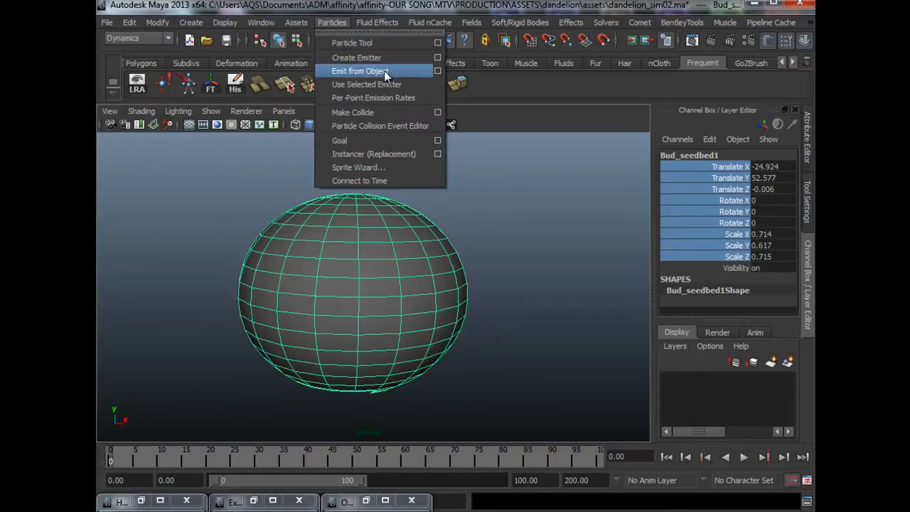
left_click(440, 75)
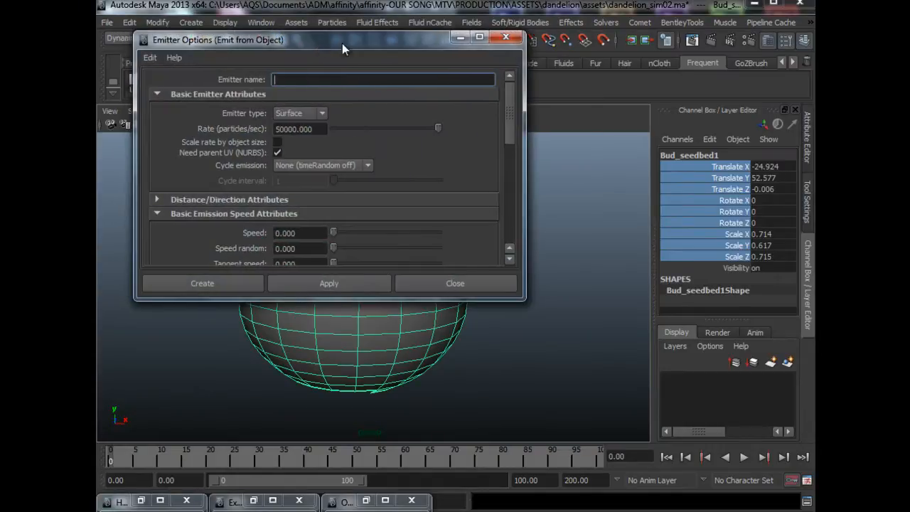
left_click_drag(342, 44, 597, 83)
left_click(403, 96)
left_click(427, 122)
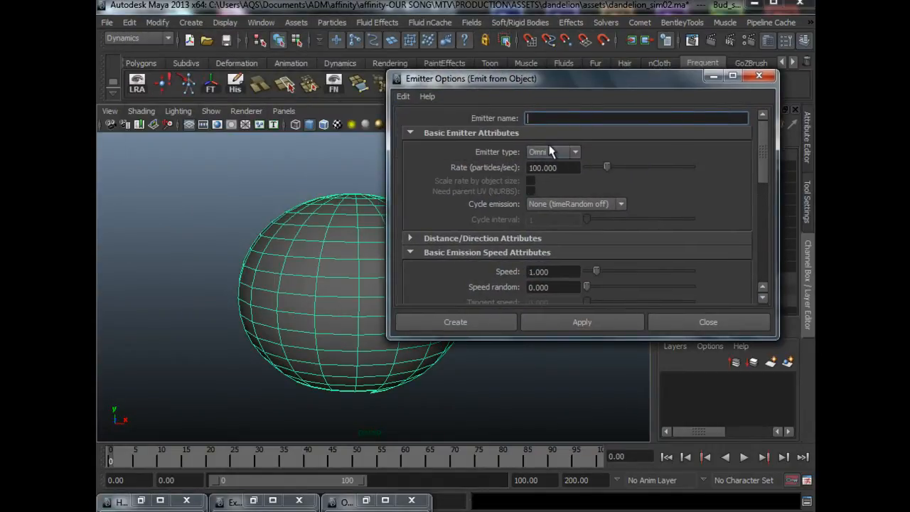
left_click(552, 151)
left_click(554, 183)
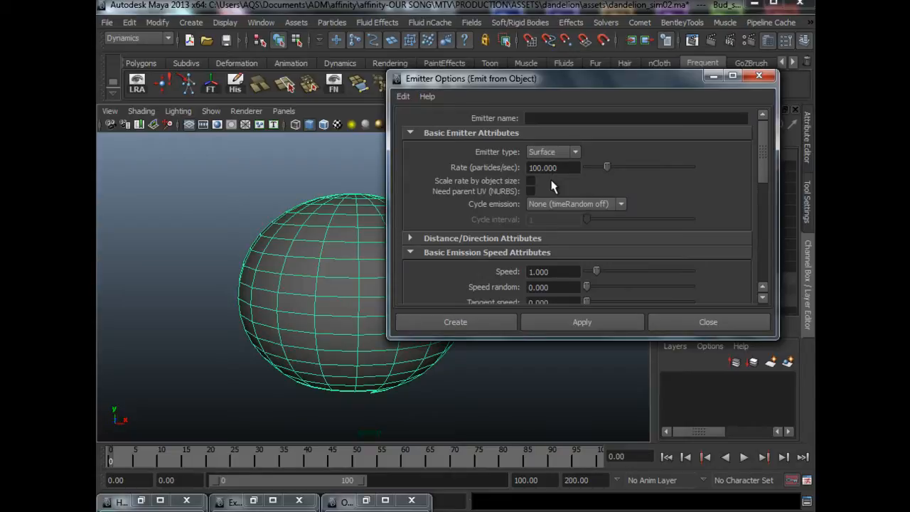
- Set the emitter's rate to 100000 particles/sec and its speed to 0, and enable Need parent UV (NURBS)
left_click(530, 167)
key("Return")
scroll(543, 209, "down", 2)
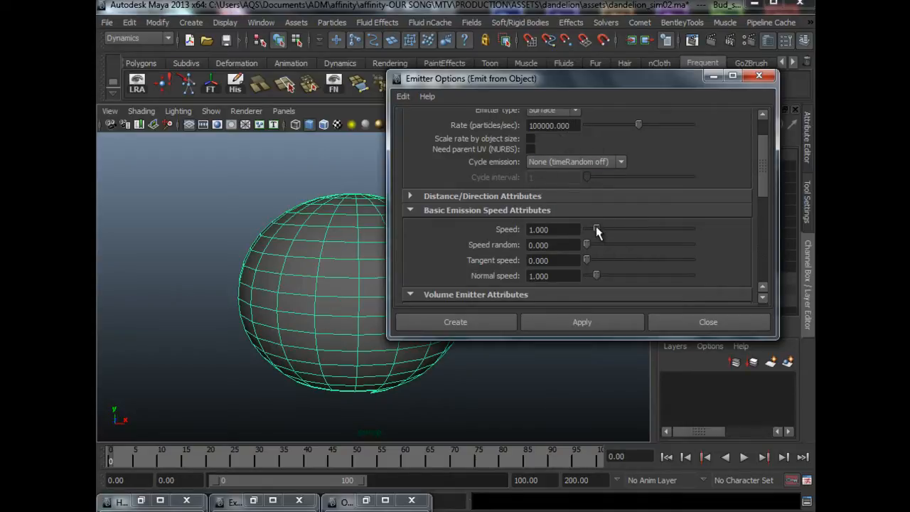
left_click_drag(597, 231, 592, 232)
scroll(552, 260, "down", 5)
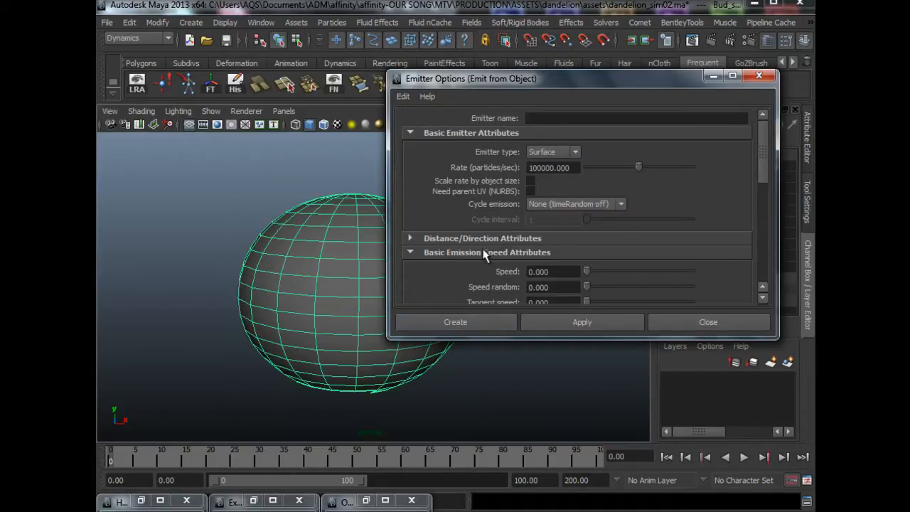
left_click(530, 191)
- Review the polygon UV creation options, such as Spherical Mapping, without applying any, and return to the Dynamics command set
left_click_drag(316, 325, 258, 228, "alt")
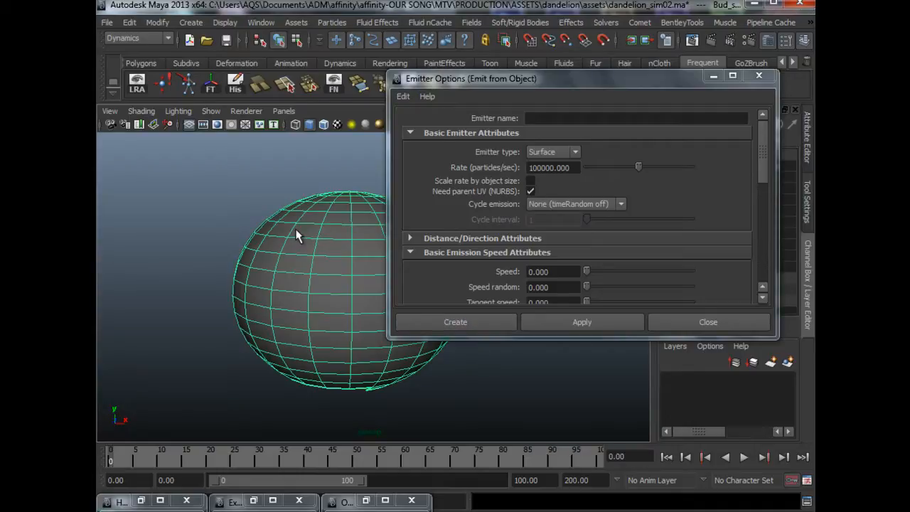
left_click_drag(297, 237, 310, 281, "alt")
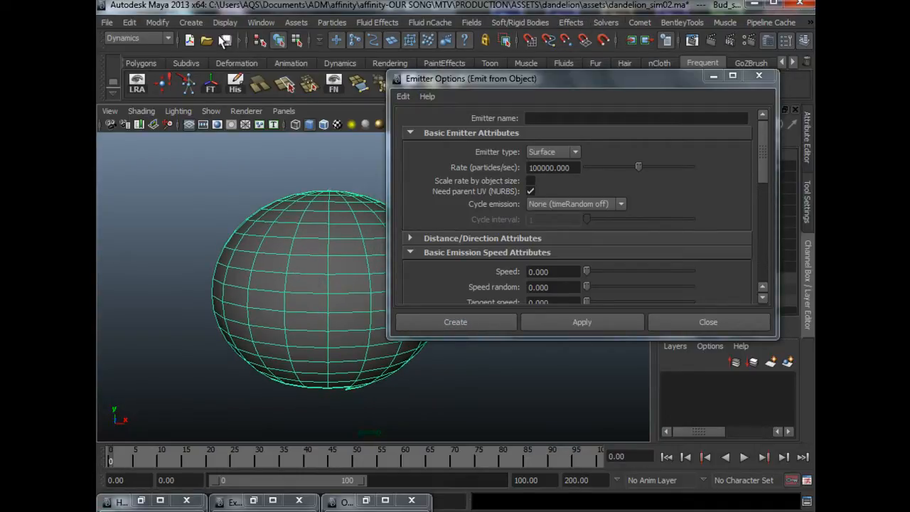
left_click(139, 37)
left_click(135, 50)
left_click(568, 22)
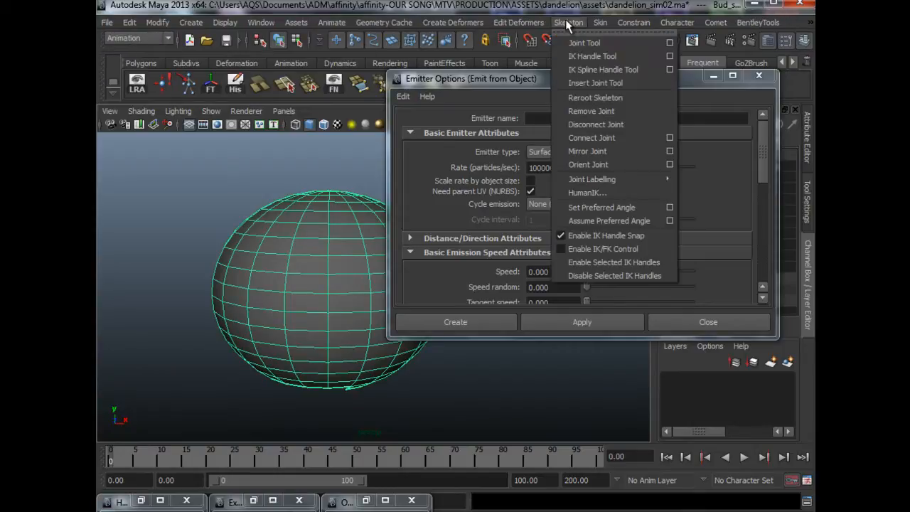
left_click(567, 23)
left_click(143, 38)
left_click(155, 63)
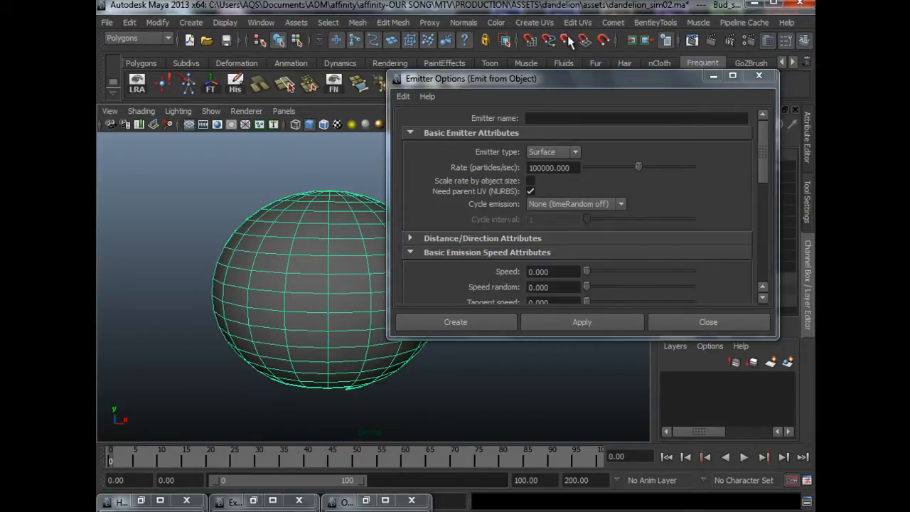
left_click(580, 22)
mouse_move(553, 27)
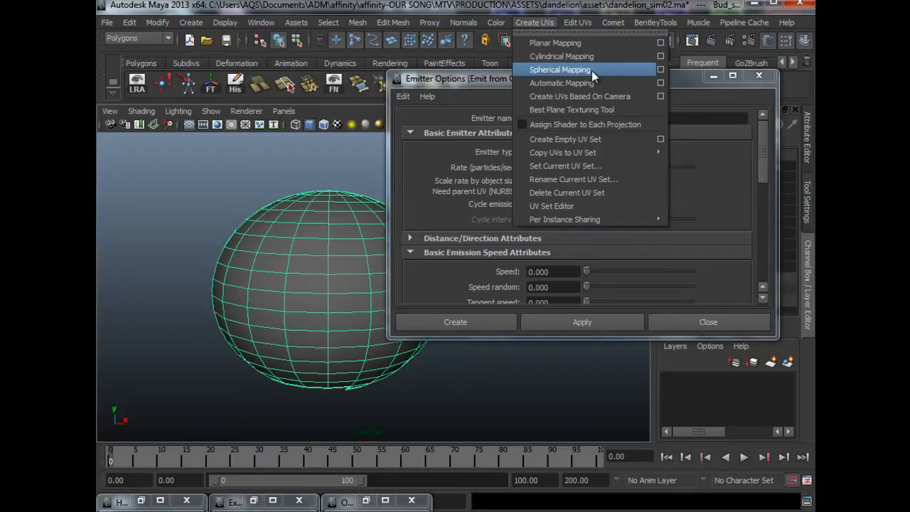
left_click(560, 9)
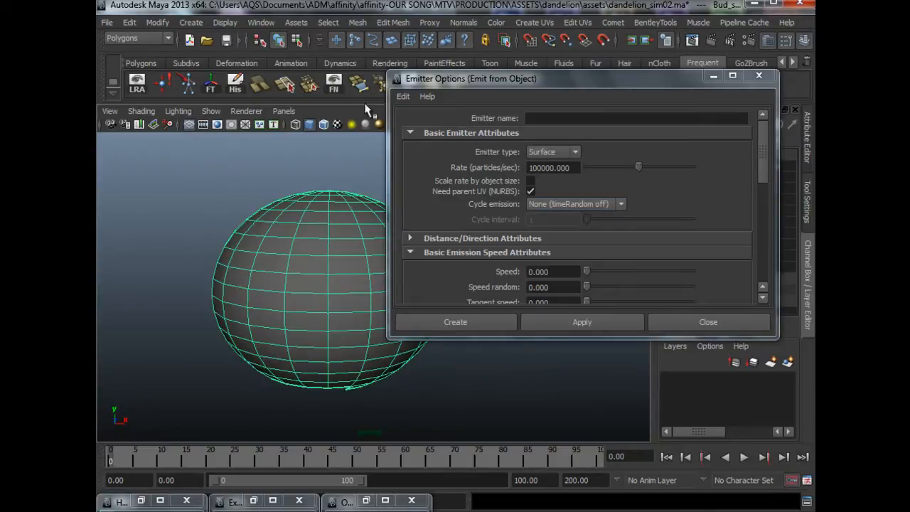
left_click(153, 40)
left_click(150, 79)
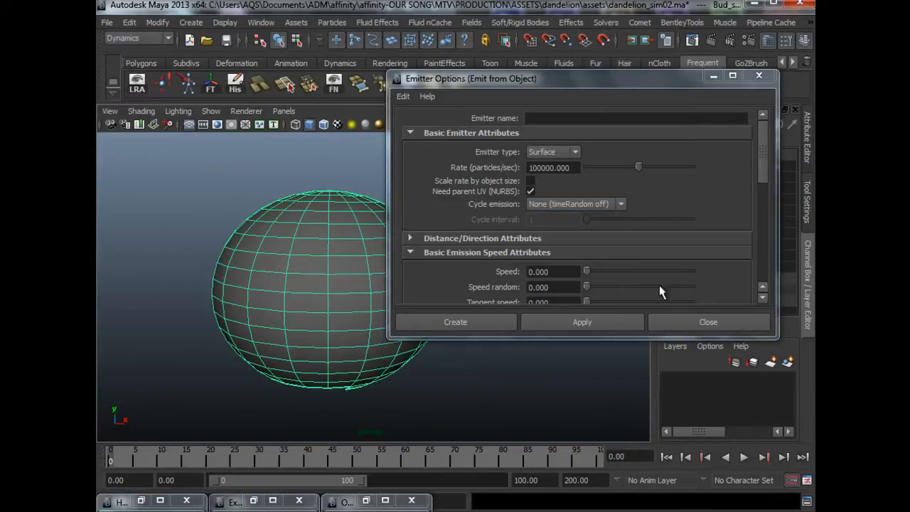
- Create the surface emitter on the seedbed copy and briefly play the simulation to check the emission
left_click(494, 318)
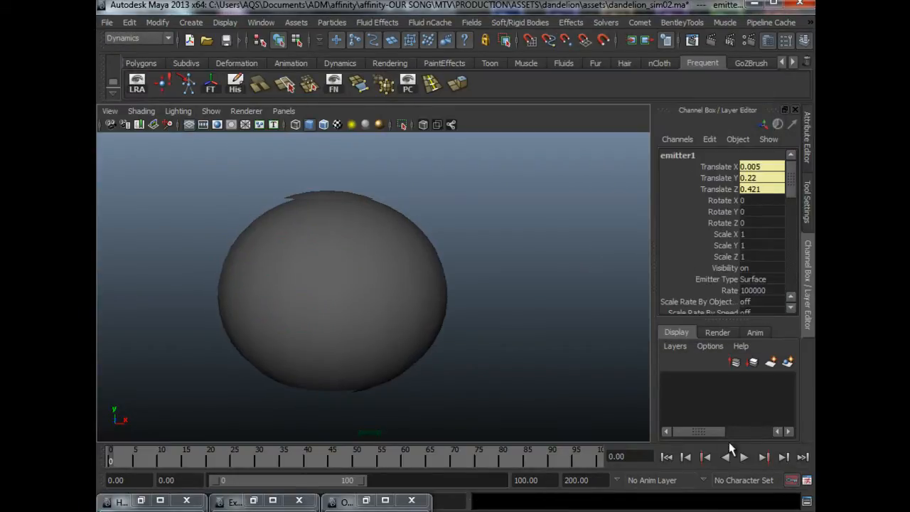
left_click(743, 458)
left_click(745, 458)
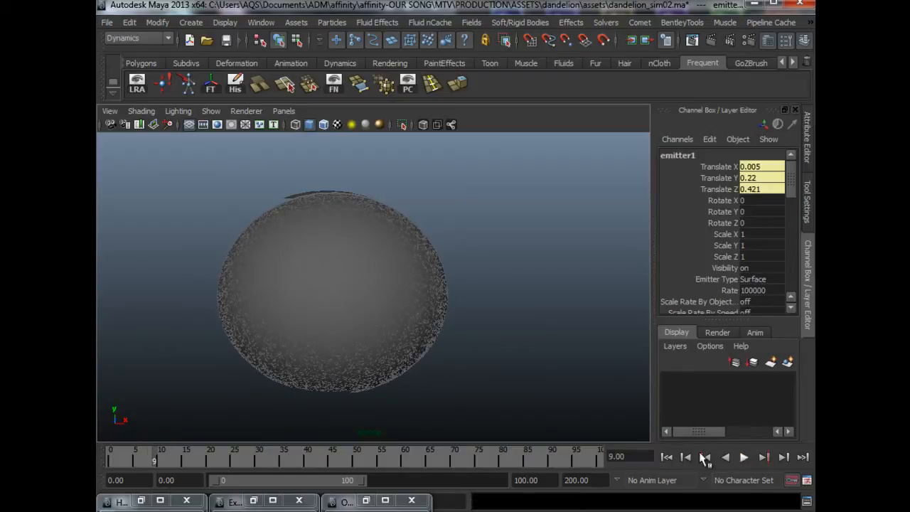
- Show the seedbed copy in wireframe, replay the particle emission from the start, and rewind to frame 0
key("4")
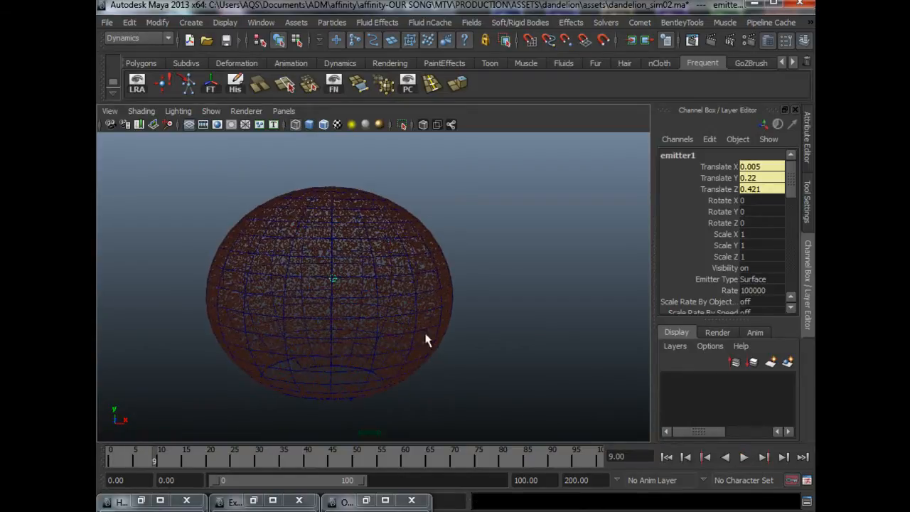
left_click(666, 457)
left_click(744, 458)
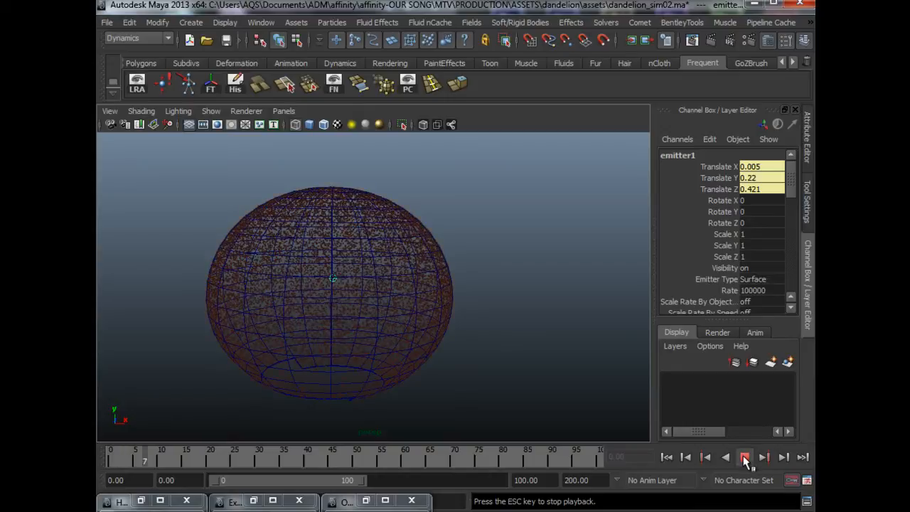
left_click(744, 457)
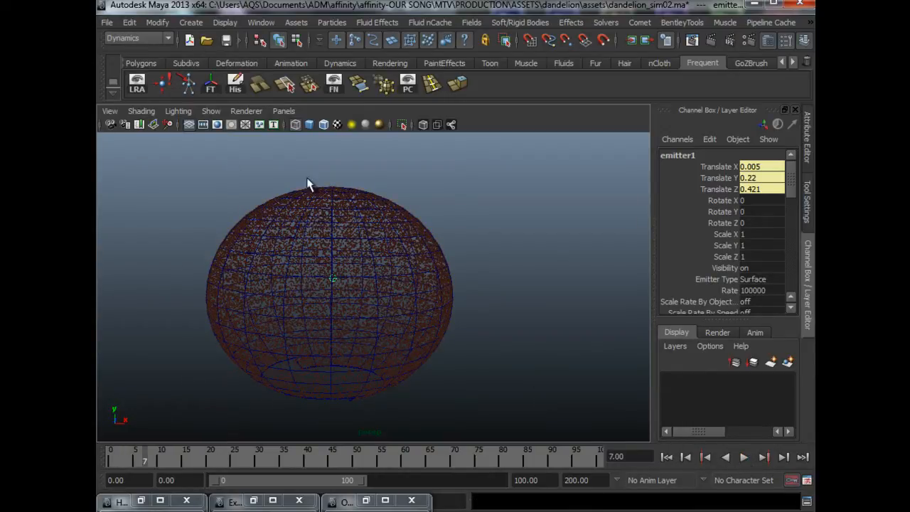
left_click(666, 457)
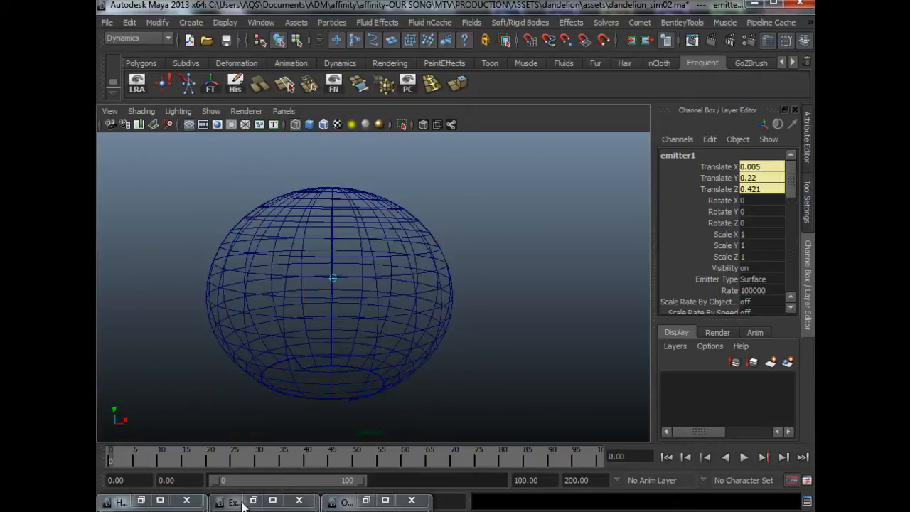
- Select the particle2 object in the Outliner and display its attributes
left_click(366, 500)
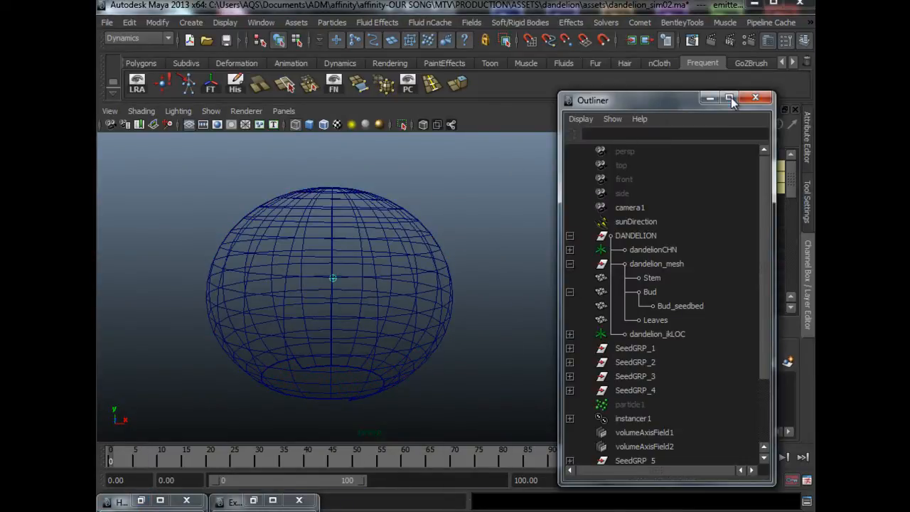
left_click(710, 97)
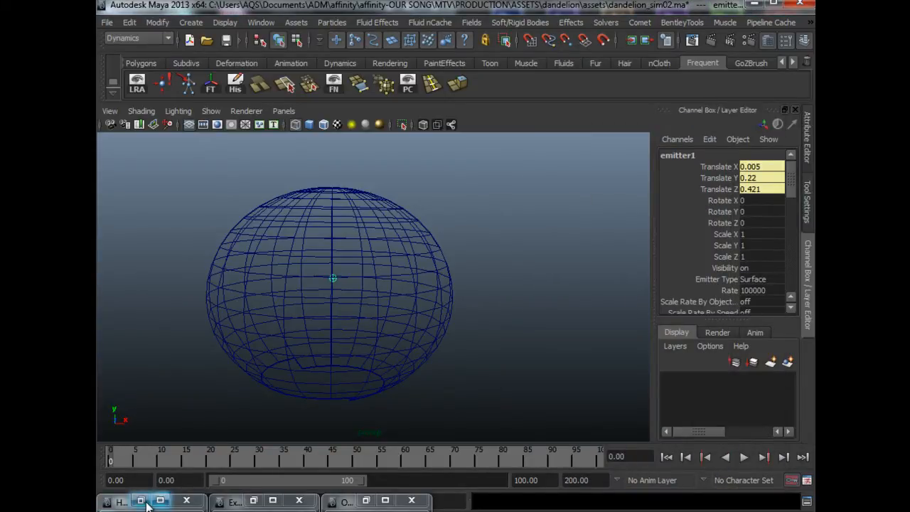
left_click(347, 502)
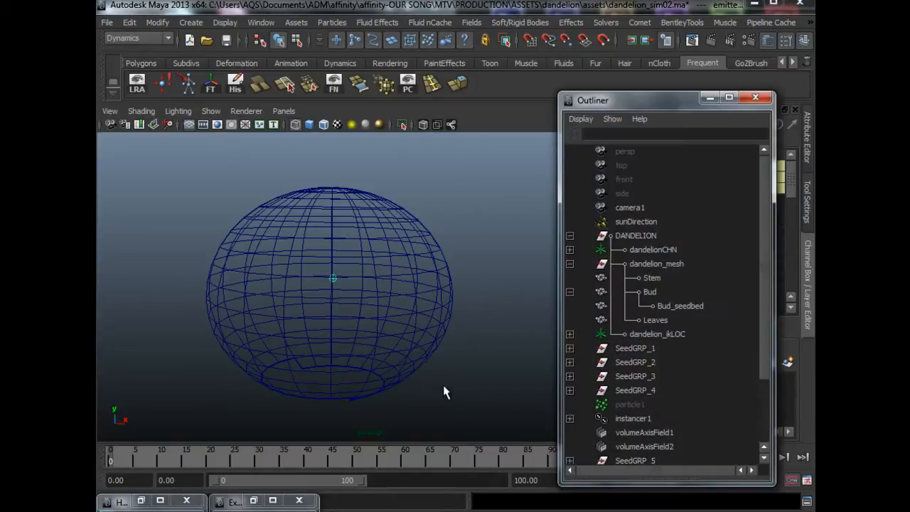
scroll(611, 407, "down", 3)
left_click_drag(610, 105, 473, 71)
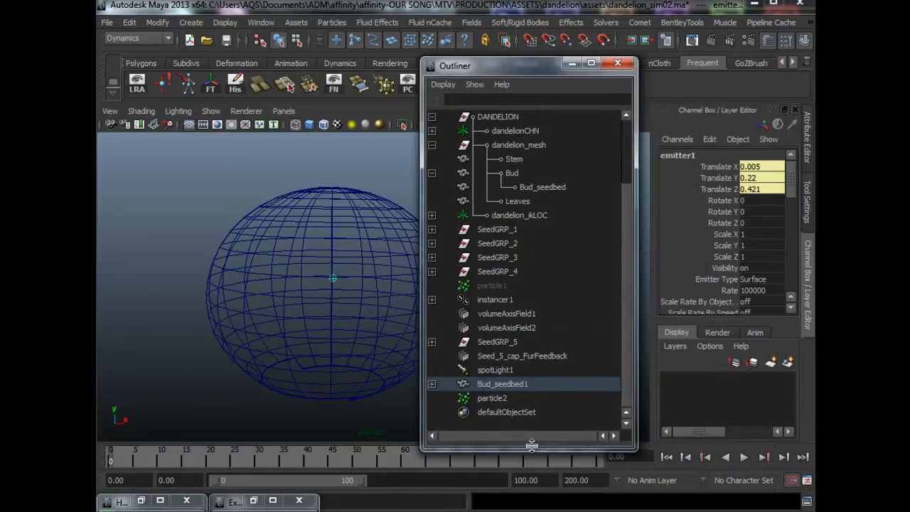
left_click(488, 402)
left_click(807, 135)
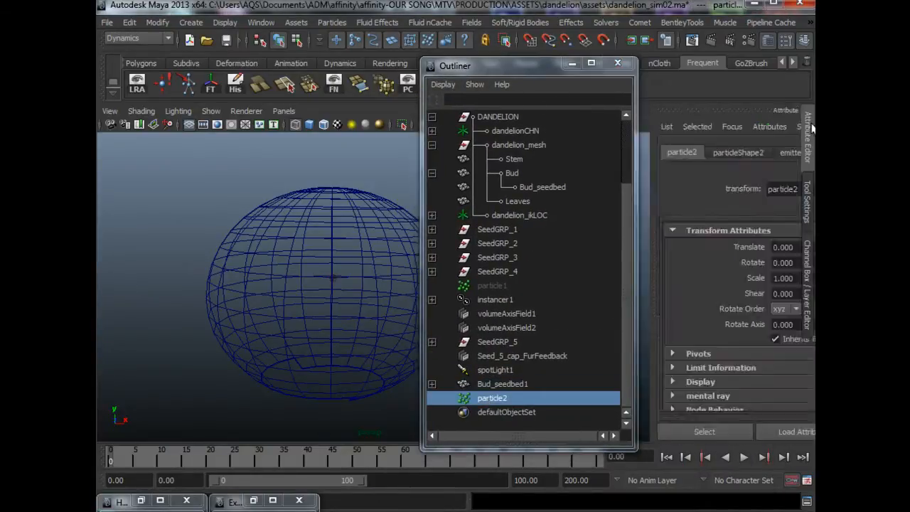
- Limit the particle2 emission by setting the Max Count of particleShape2 to 128
left_click_drag(503, 66, 335, 69)
left_click(591, 153)
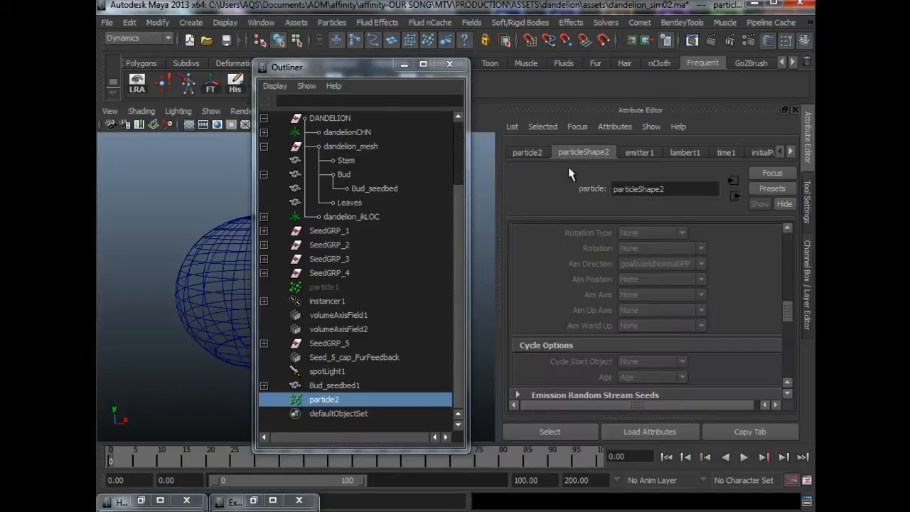
left_click_drag(787, 311, 787, 254)
left_click_drag(651, 322, 566, 325)
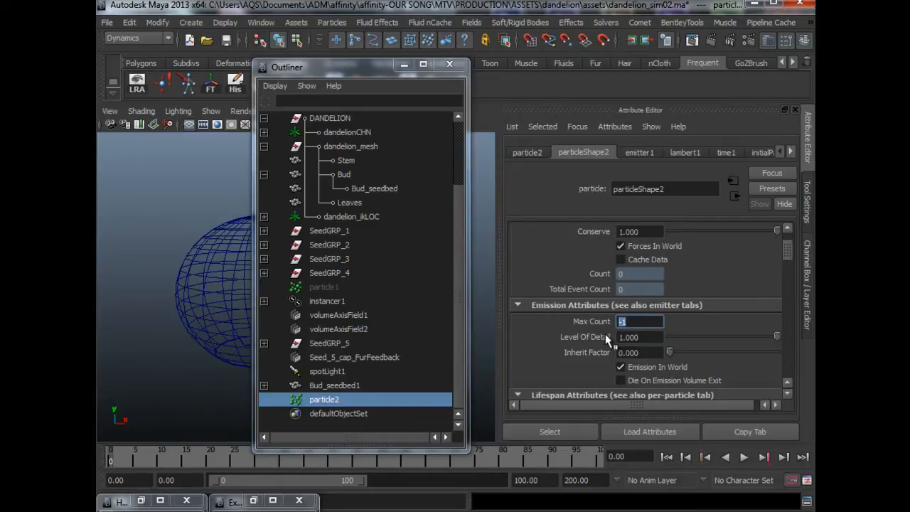
type("128")
key("Tab")
scroll(674, 349, "up", 2)
scroll(670, 312, "down", 4)
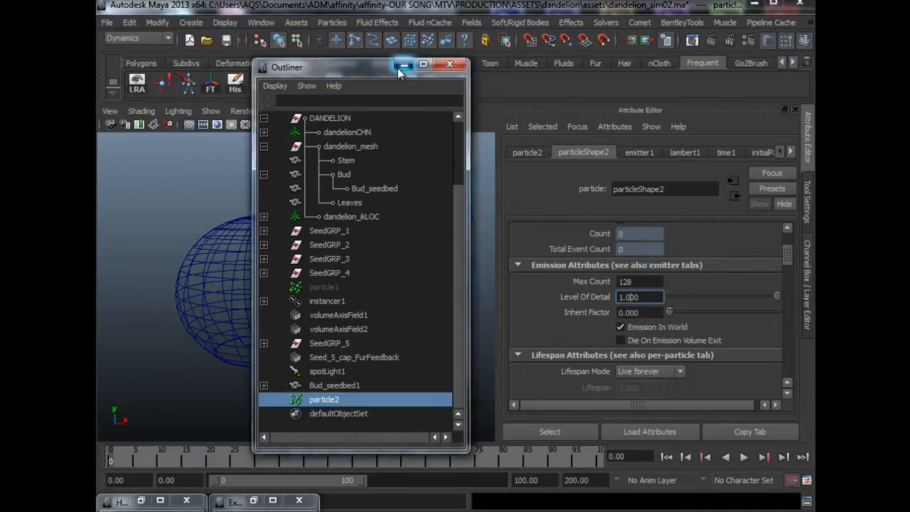
- Close the Outliner, play the simulation to check the particle distribution on the seedbed copy, and rewind to frame 0
left_click(451, 67)
left_click(744, 458)
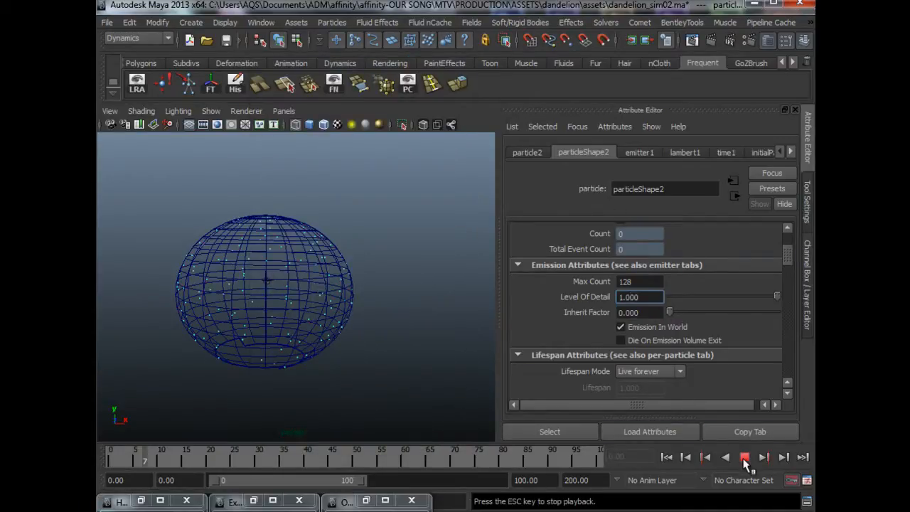
left_click(745, 457)
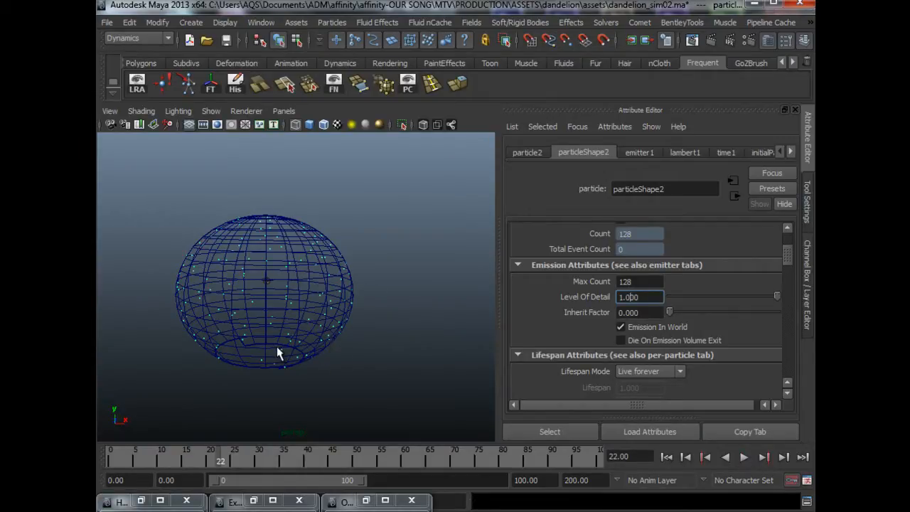
left_click_drag(278, 353, 308, 345, "alt")
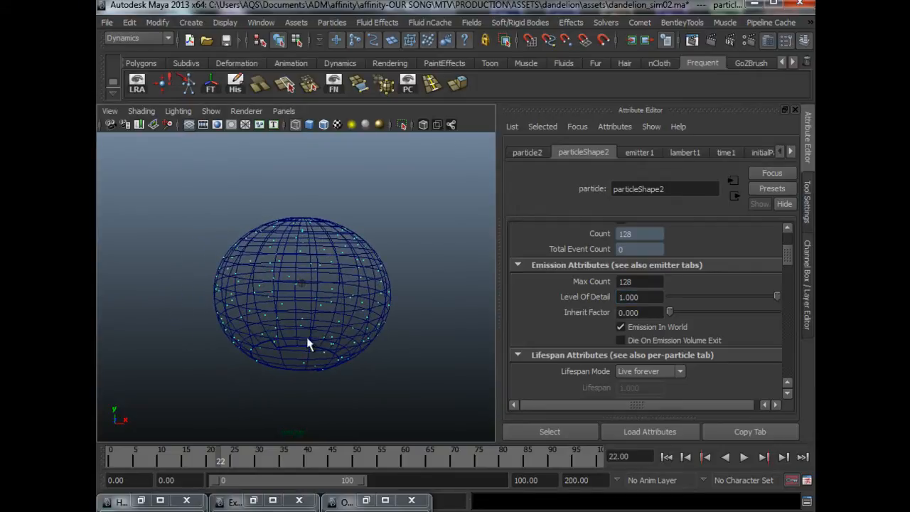
scroll(273, 340, "up", 2)
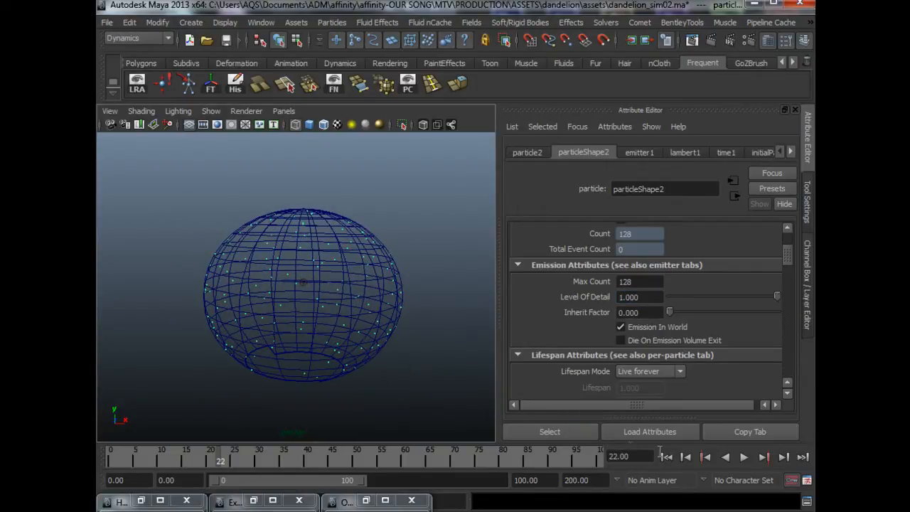
left_click(666, 456)
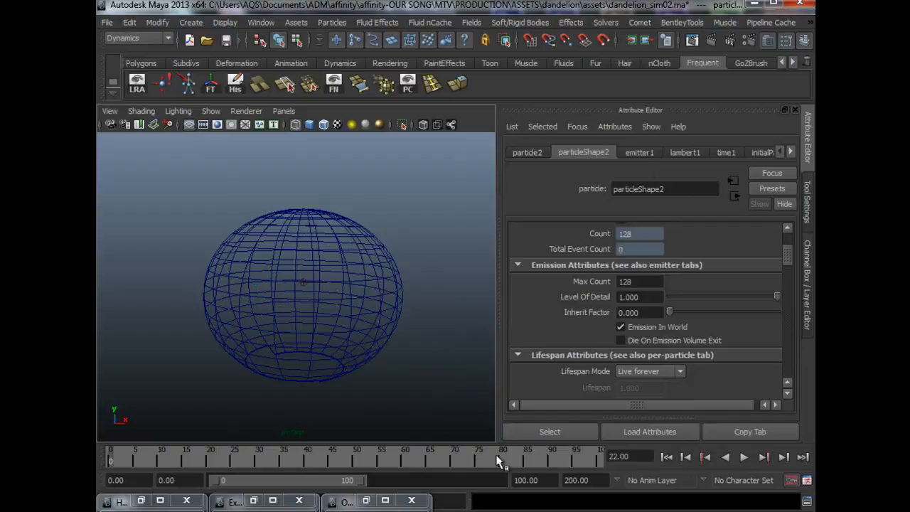
- Reopen the Outliner and examine the contents of SeedGRP_1: Seed_1, Seed_1_cap and FurFeedback
left_click(353, 503)
left_click_drag(329, 69, 552, 71)
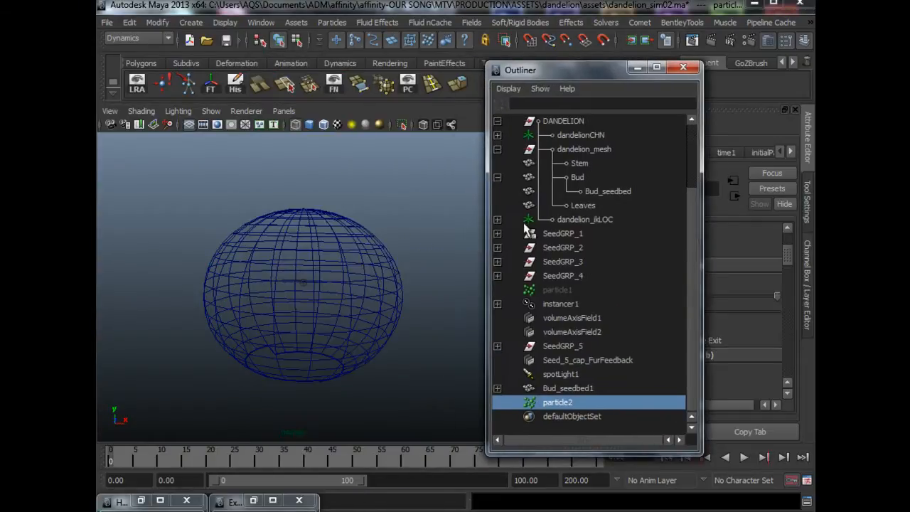
left_click(498, 234)
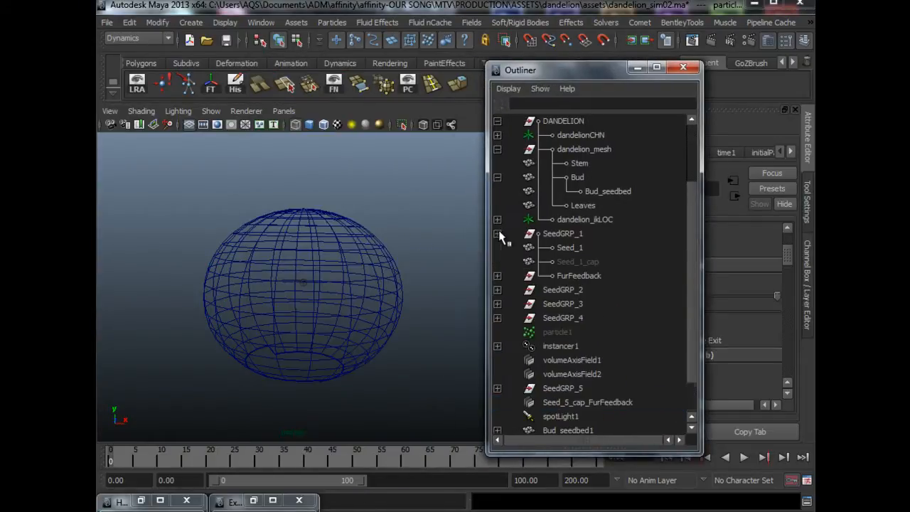
left_click(572, 249)
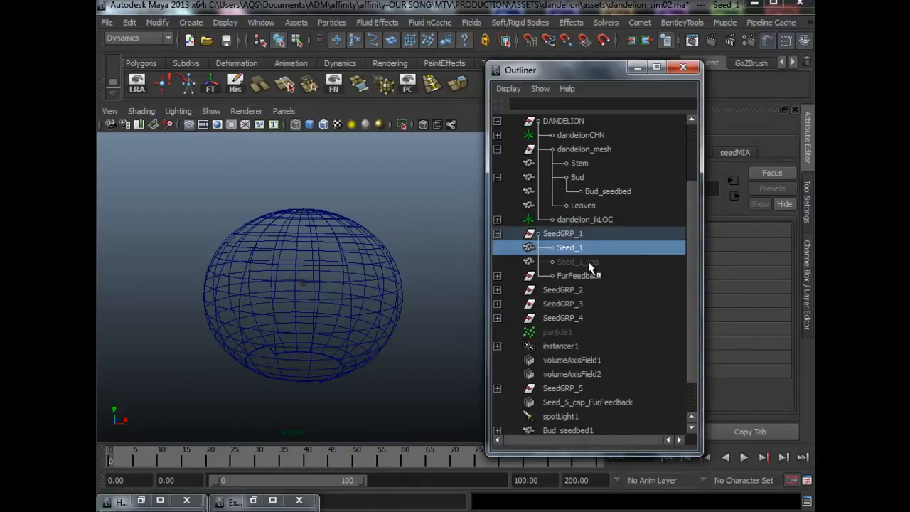
left_click(588, 261)
left_click(578, 247)
left_click(562, 278)
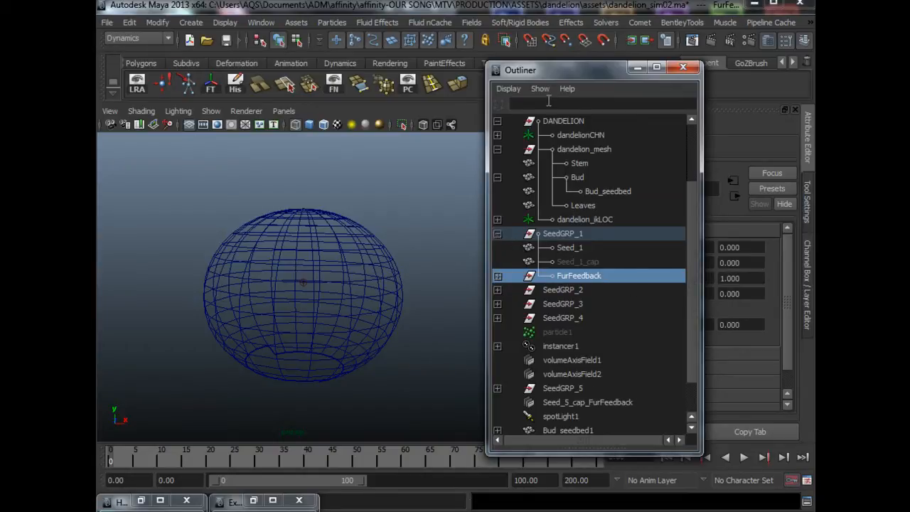
left_click_drag(536, 67, 437, 66)
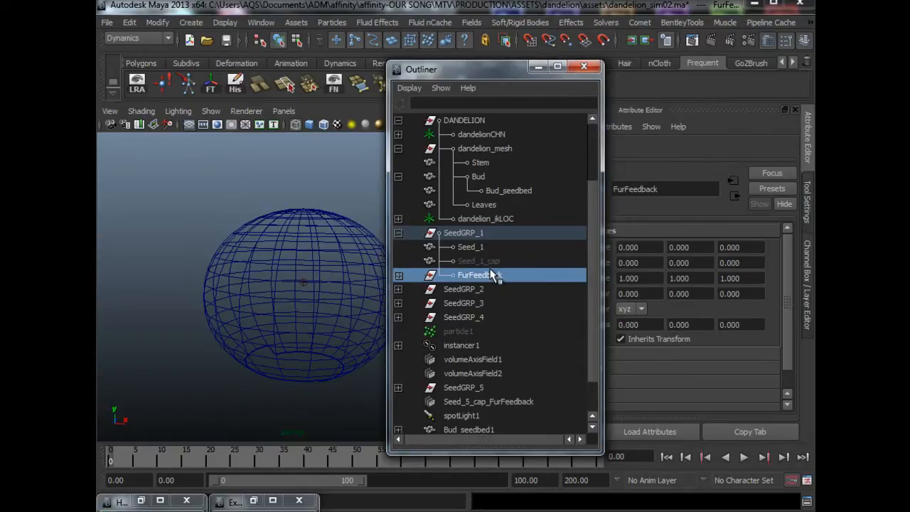
left_click(470, 238)
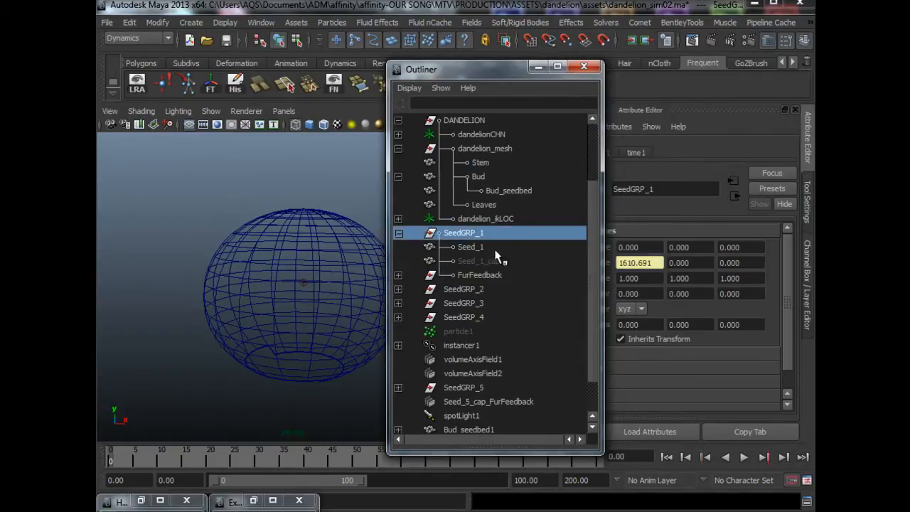
left_click(399, 234)
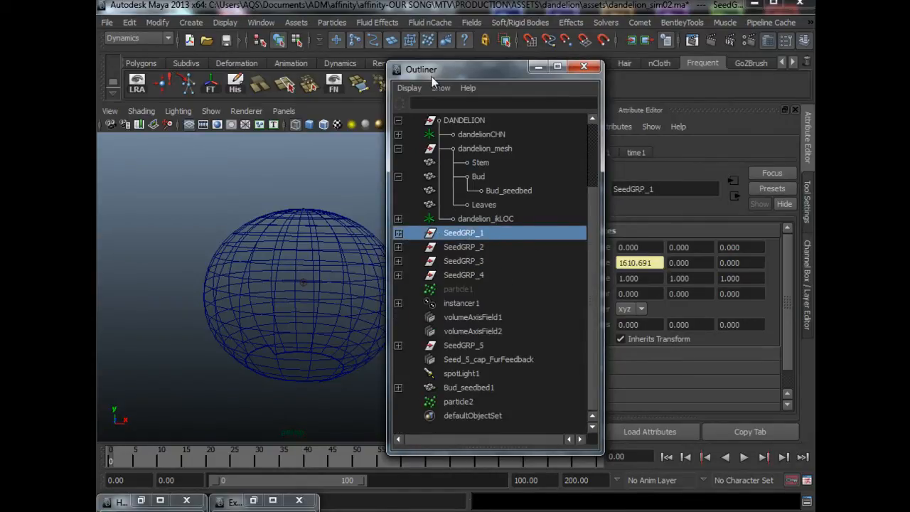
left_click_drag(436, 71, 502, 70)
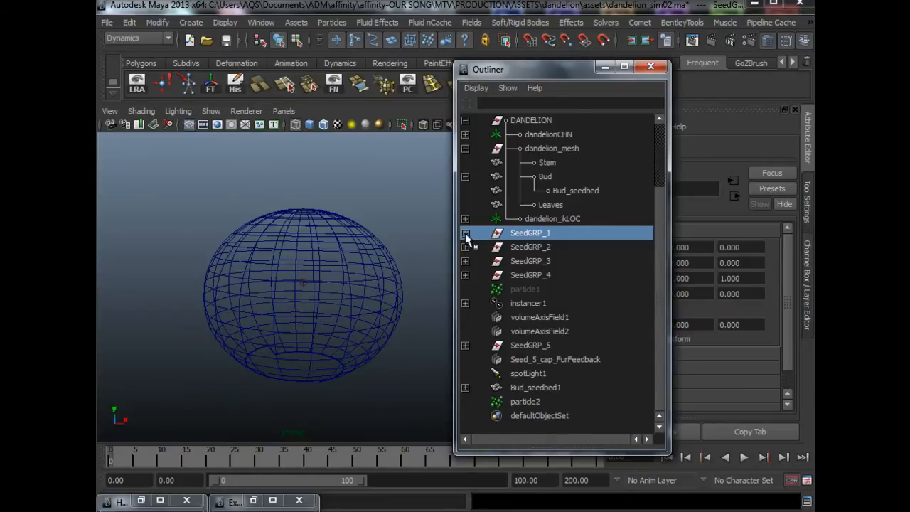
- Check the contents of SeedGRP_2, and delete the groups SeedGRP_2, SeedGRP_3 and SeedGRP_4
left_click(515, 248)
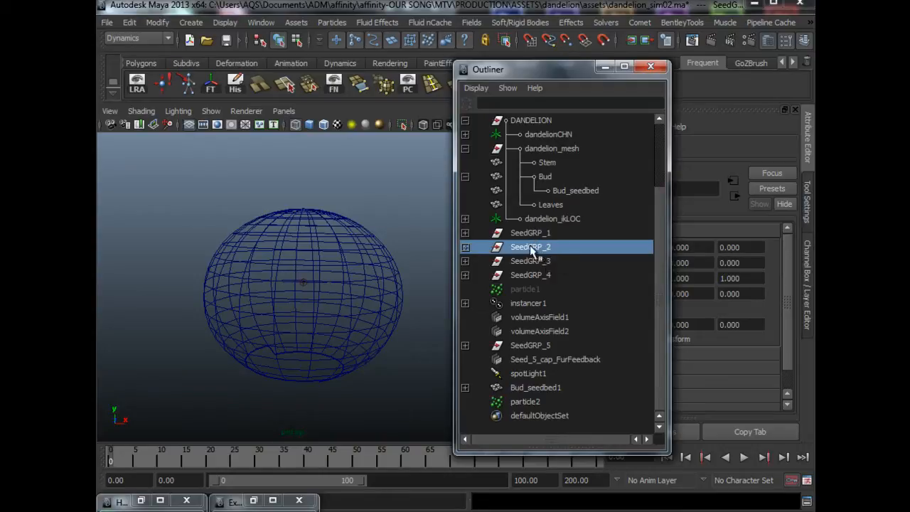
left_click(465, 247)
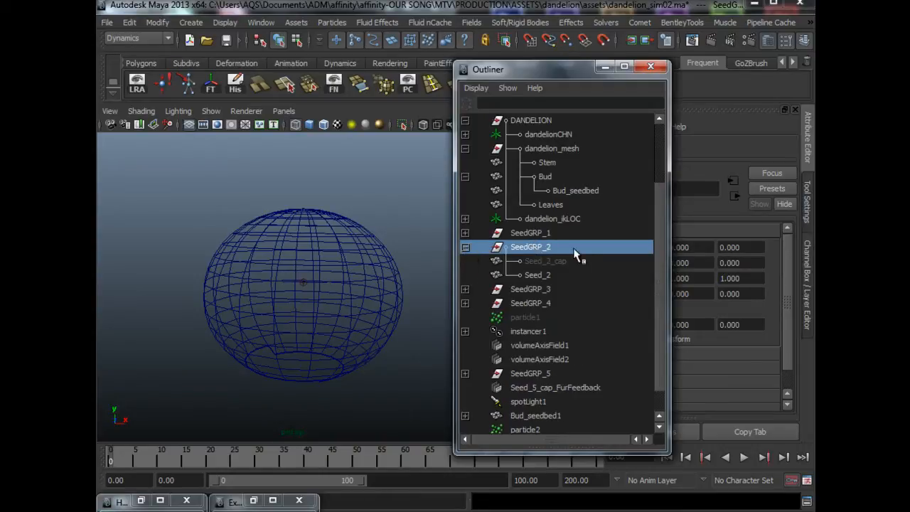
left_click(465, 247)
left_click(531, 259)
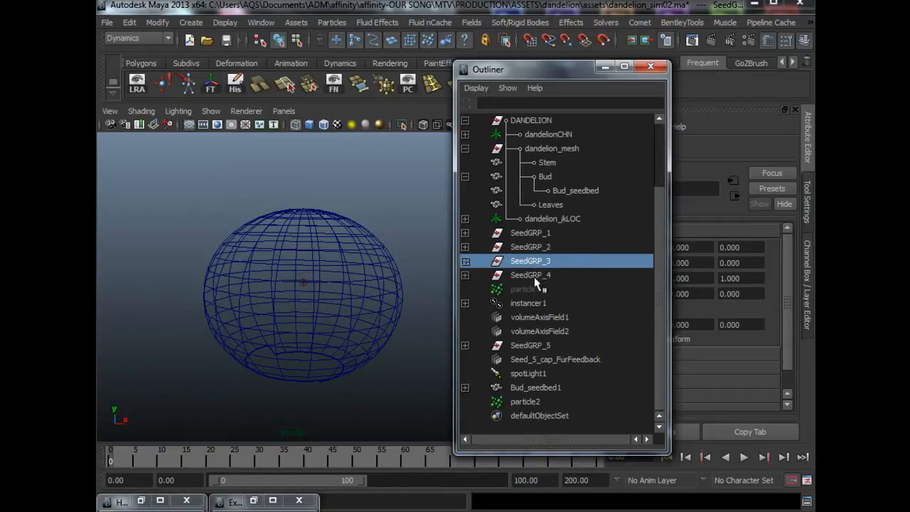
left_click(530, 247)
left_click(526, 276, "shift")
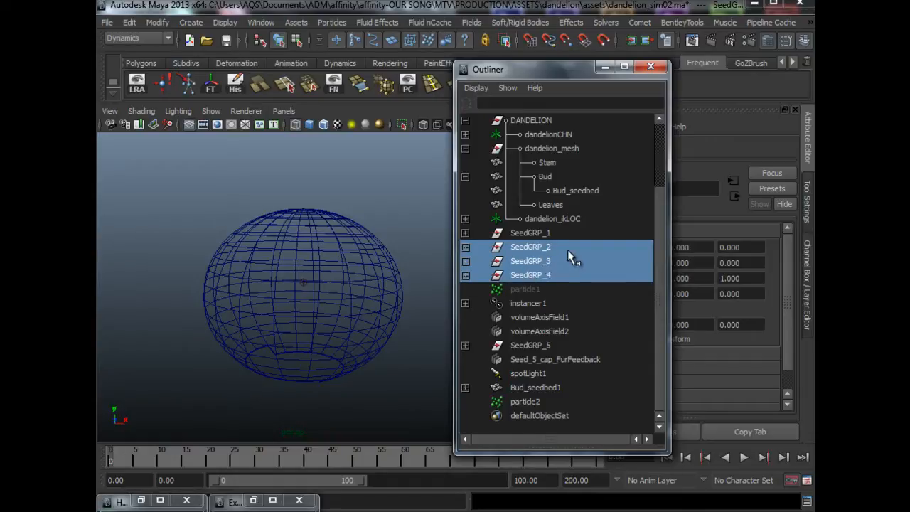
middle_click_drag(584, 250, 580, 252)
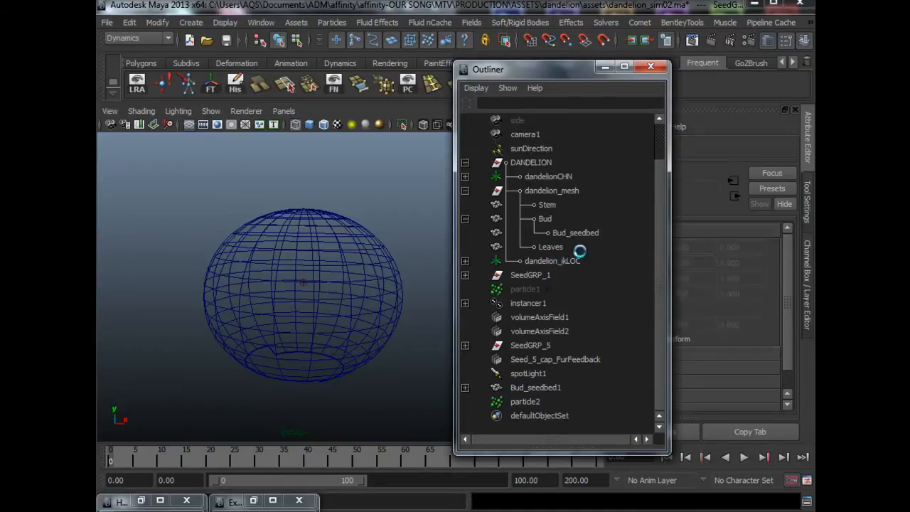
- Instance SeedGRP_1 onto the particle2 particles with Instancer (Replacement)
left_click(541, 280)
left_click_drag(331, 286, 343, 290, "alt")
left_click_drag(401, 332, 408, 321, "alt")
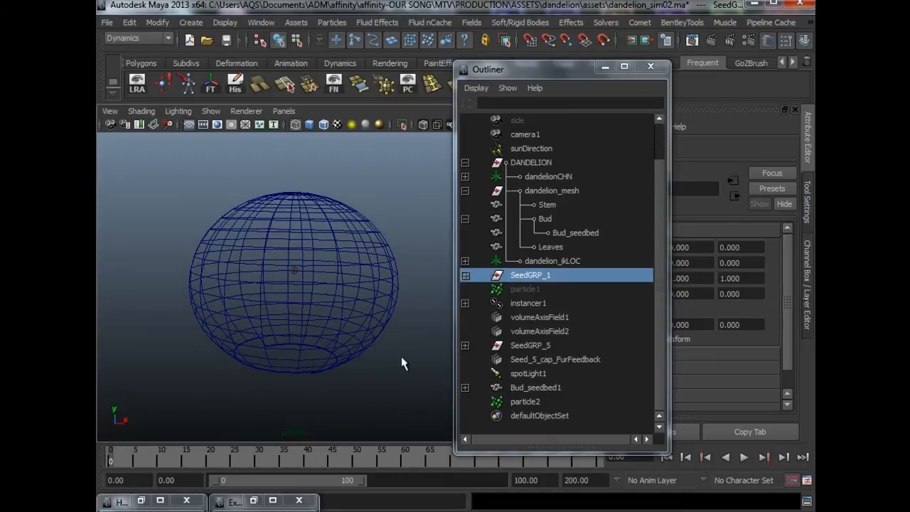
left_click(541, 403)
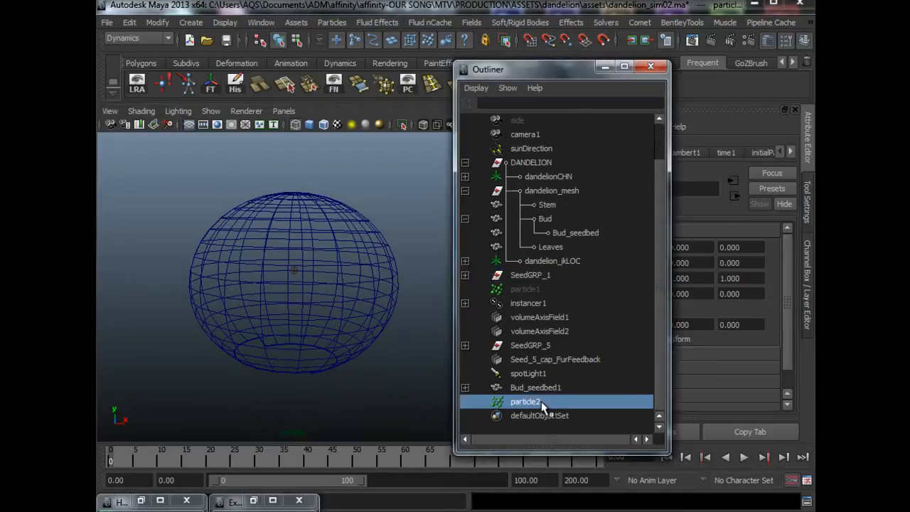
left_click(545, 278)
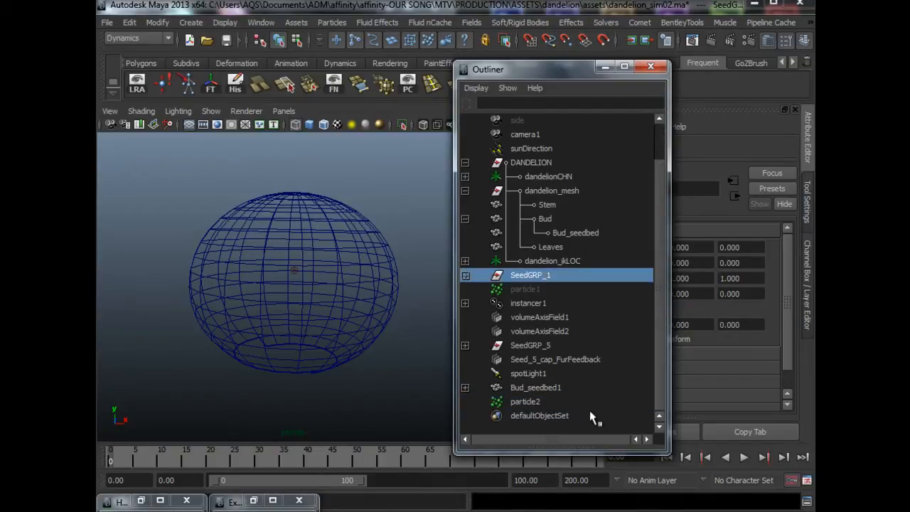
left_click(536, 401, "ctrl")
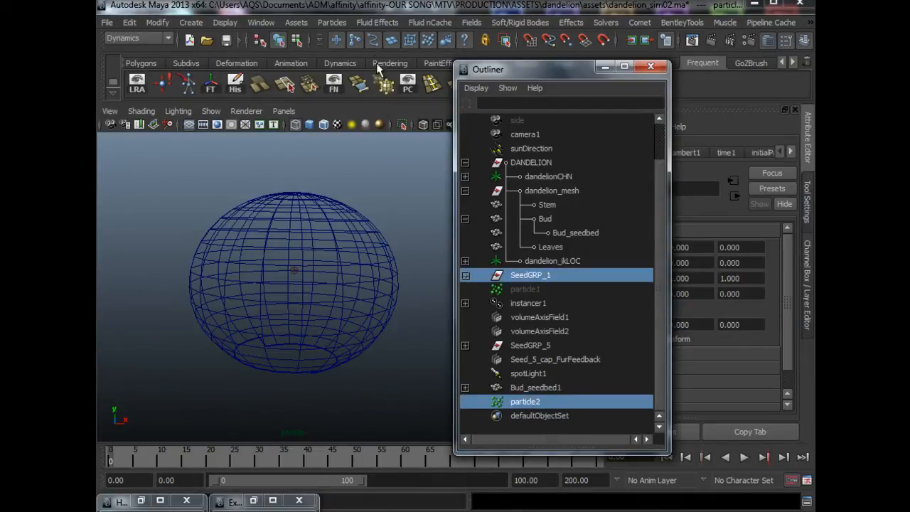
left_click(332, 23)
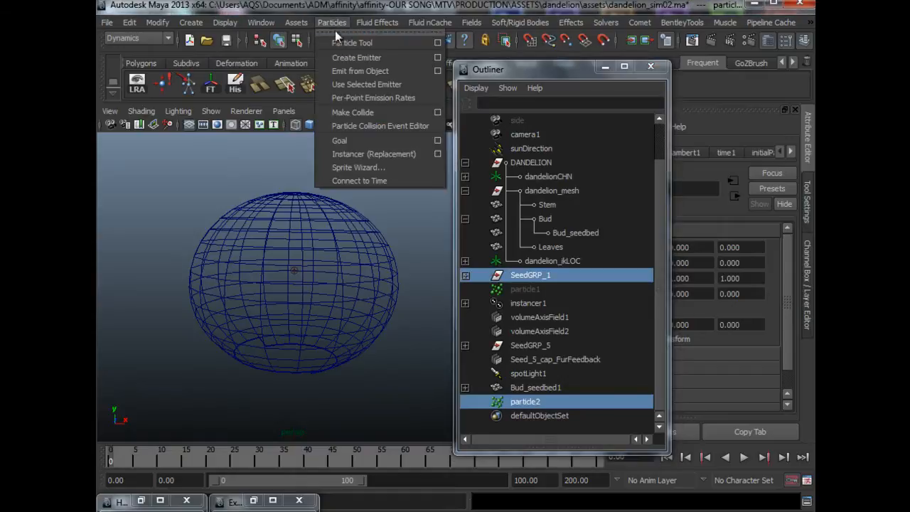
left_click(375, 154)
left_click_drag(542, 69, 540, 64)
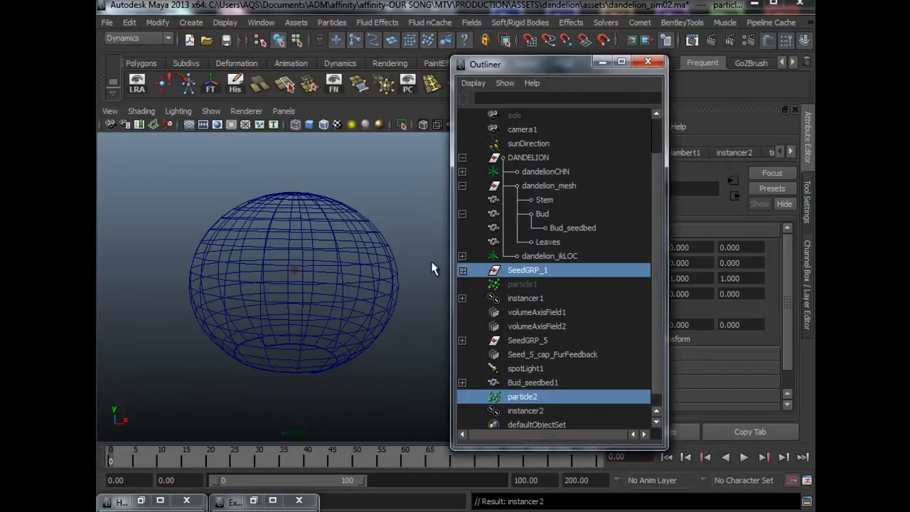
- Play the simulation to frame 8 and display the instanced seeds in shaded mode
left_click(744, 457)
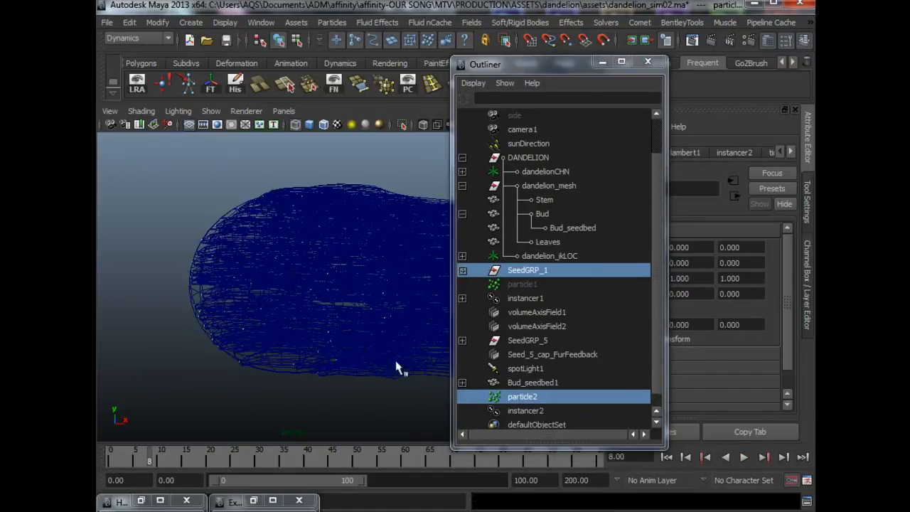
key("5")
middle_click_drag(342, 317, 309, 321, "alt")
right_click_drag(309, 321, 249, 306, "alt")
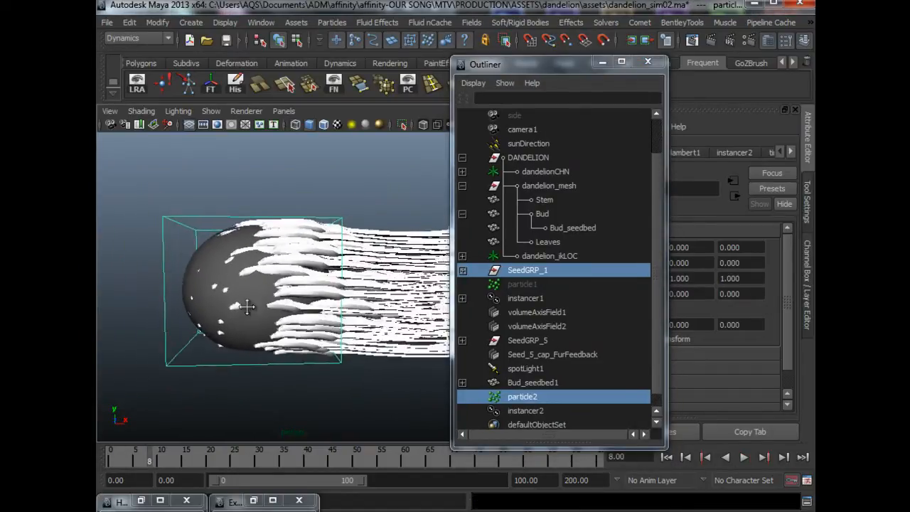
- Examine the instanced seeds on the seedbed copy from several angles, and select the source group SeedGRP_1 for comparison
middle_click_drag(370, 303, 313, 295, "alt")
right_click_drag(313, 295, 274, 284, "alt")
mouse_move(274, 284)
left_mouse_down("alt")
mouse_move(267, 322)
mouse_move(278, 301)
left_mouse_up("alt")
right_click_drag(278, 300, 324, 319, "alt")
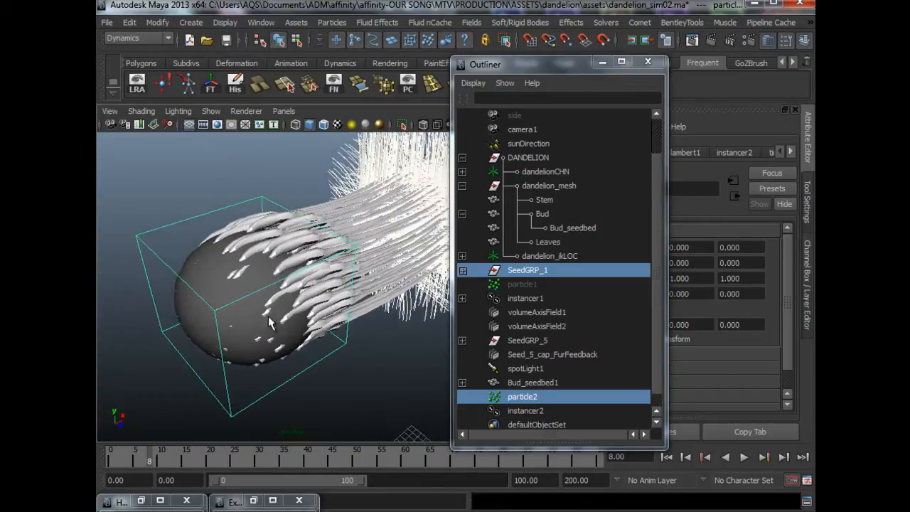
left_click_drag(234, 329, 267, 389, "alt")
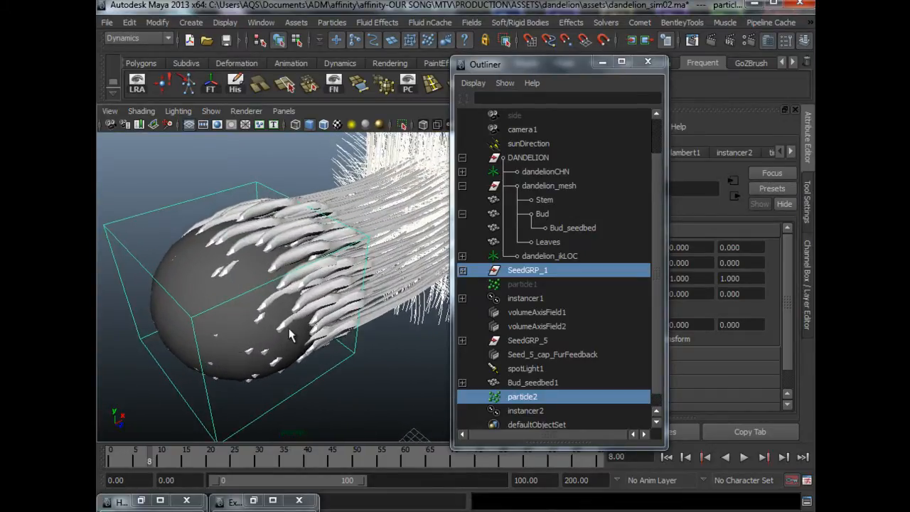
left_click_drag(290, 335, 242, 310, "alt")
left_click_drag(347, 303, 403, 333, "alt")
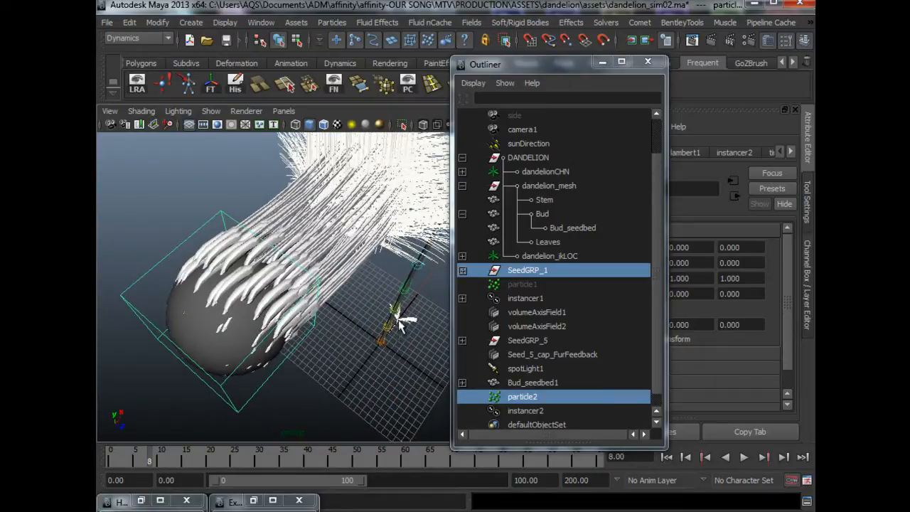
left_click(526, 272)
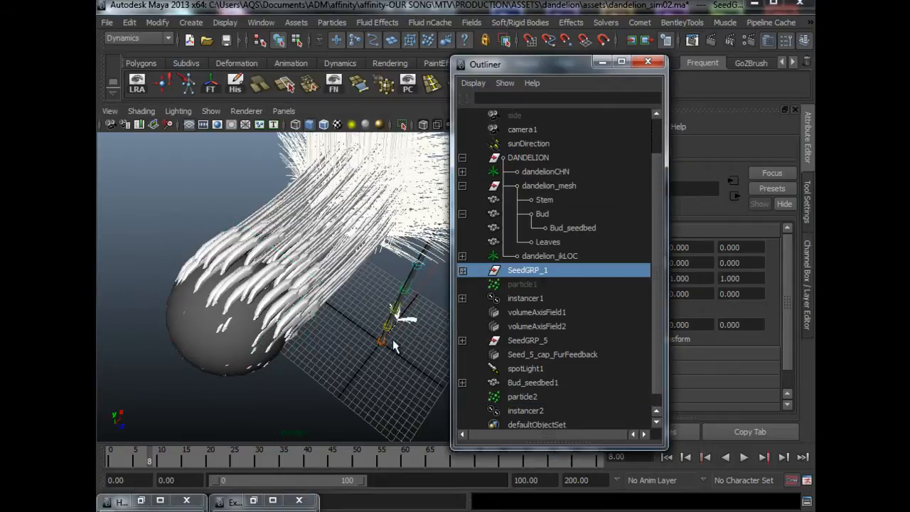
left_click_drag(400, 344, 319, 328, "alt")
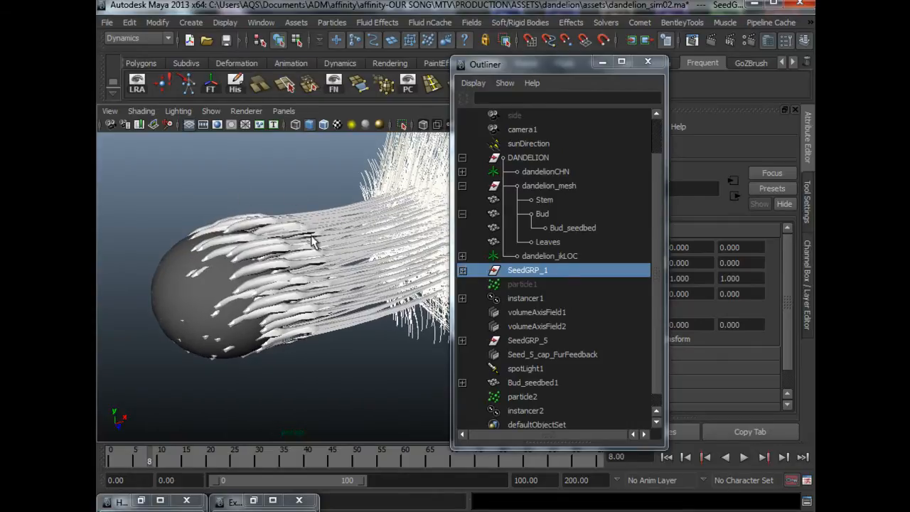
left_click_drag(315, 244, 303, 263, "alt")
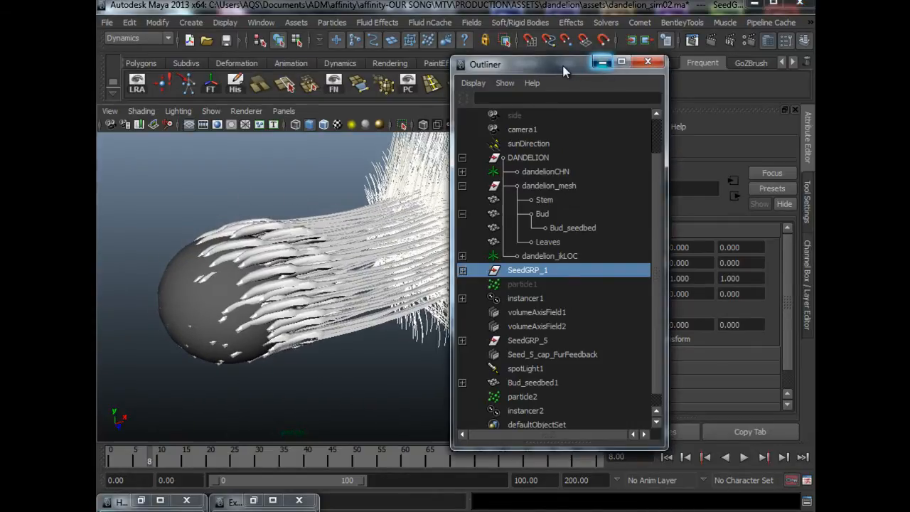
- Select particle2 and examine particleShape2's emission and lifespan attributes alongside the instanced seeds on the seedbed copy
left_click(601, 63)
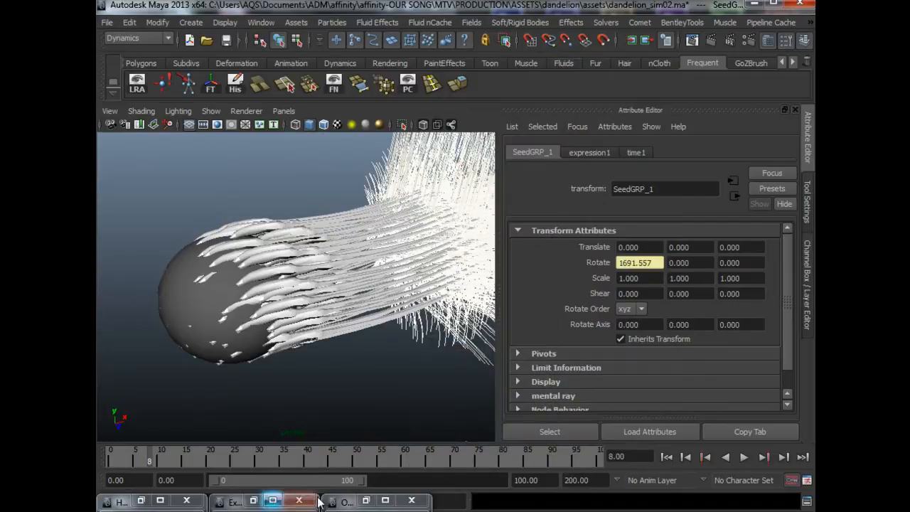
left_click(366, 500)
left_click(525, 398)
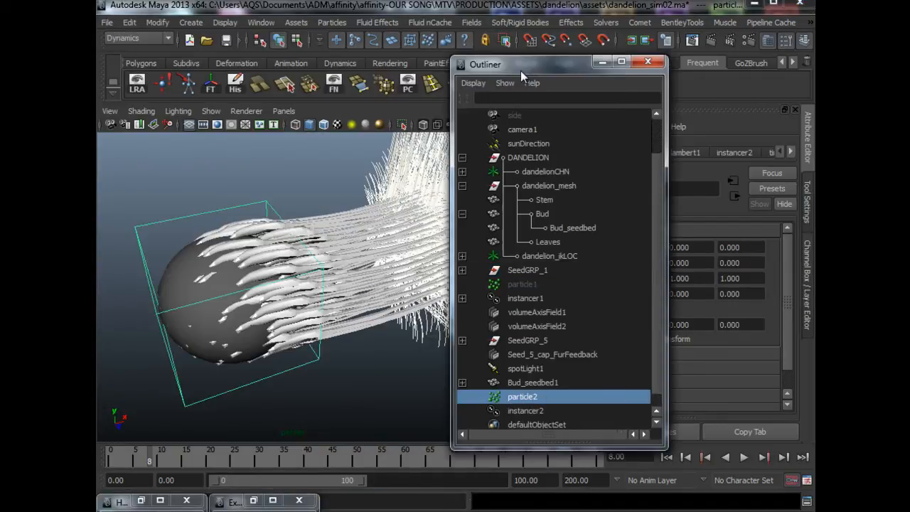
left_click_drag(520, 70, 359, 48)
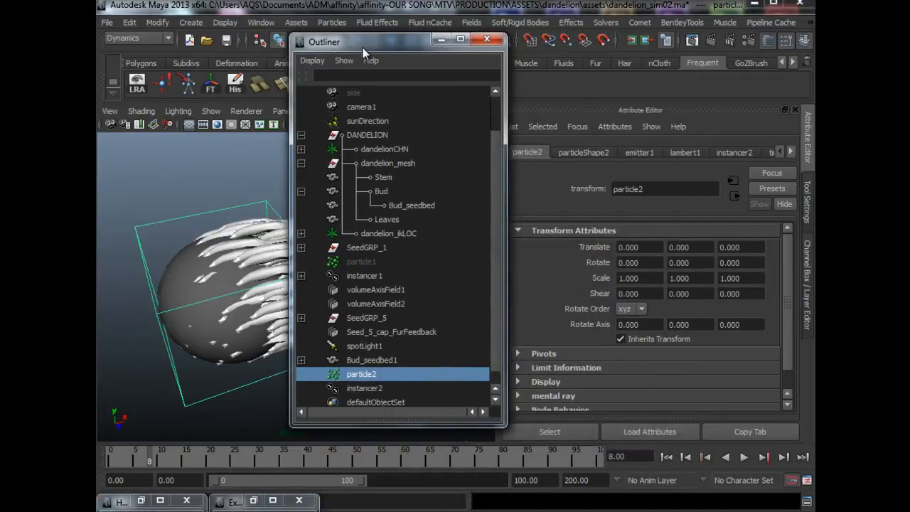
left_click(593, 153)
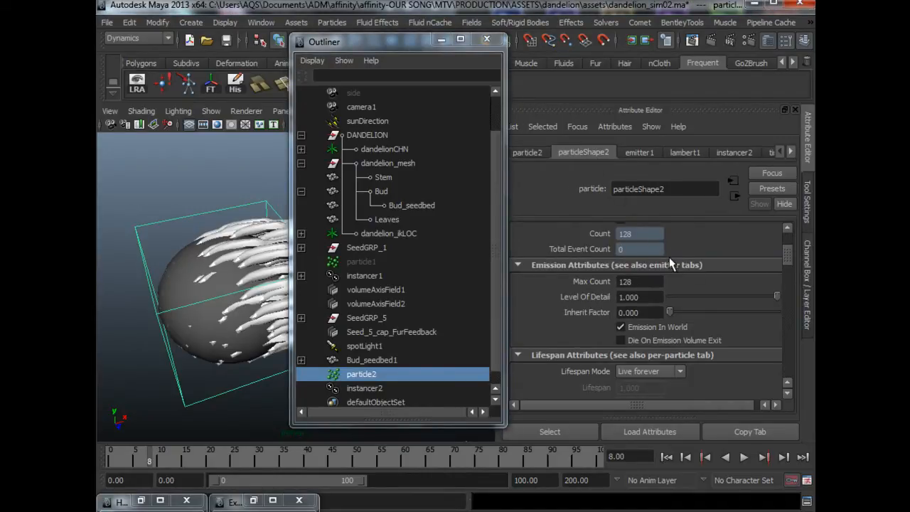
scroll(670, 263, "down", 2)
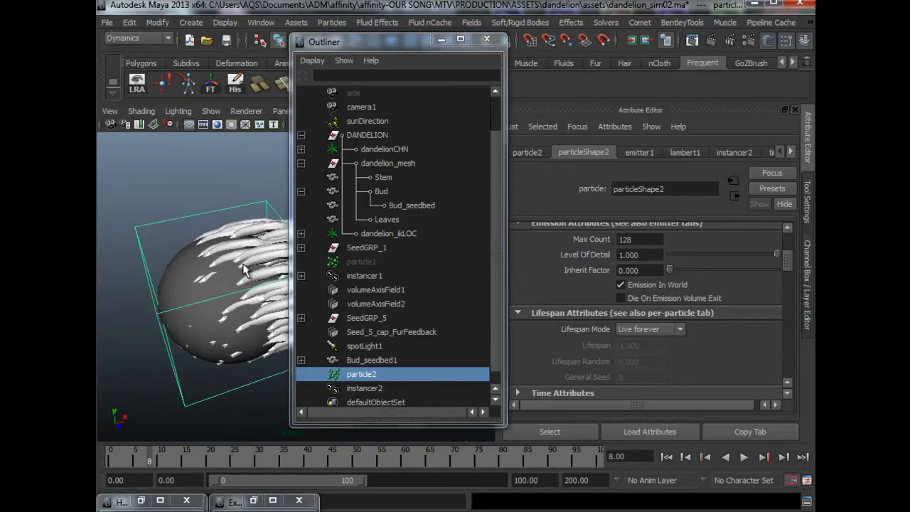
left_click_drag(243, 267, 235, 249, "alt")
middle_click_drag(235, 249, 226, 273, "alt")
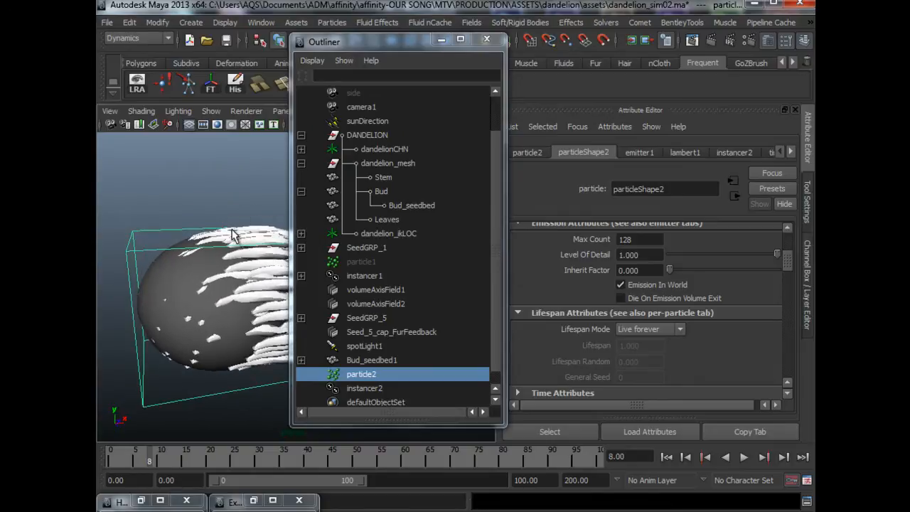
middle_click_drag(241, 216, 248, 222, "alt")
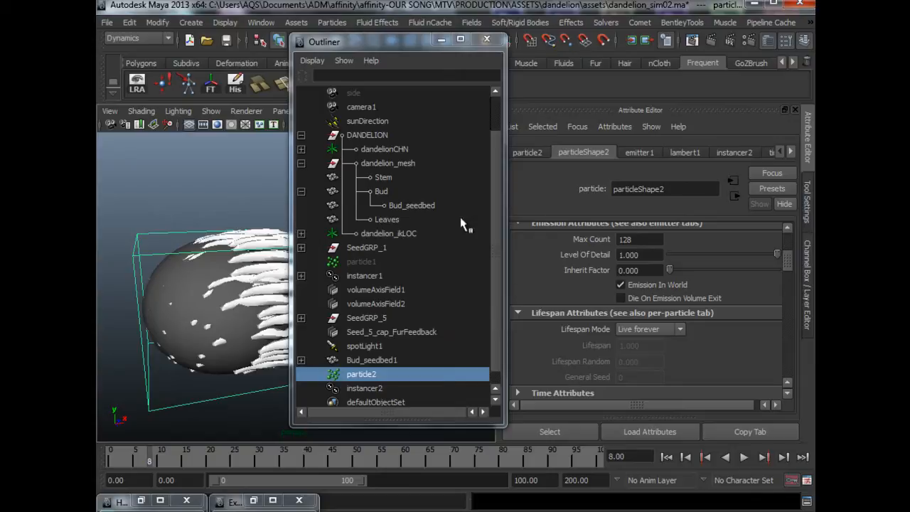
- Make Bud_seedbed1 the goal object of the particle2 particles
left_click(371, 374)
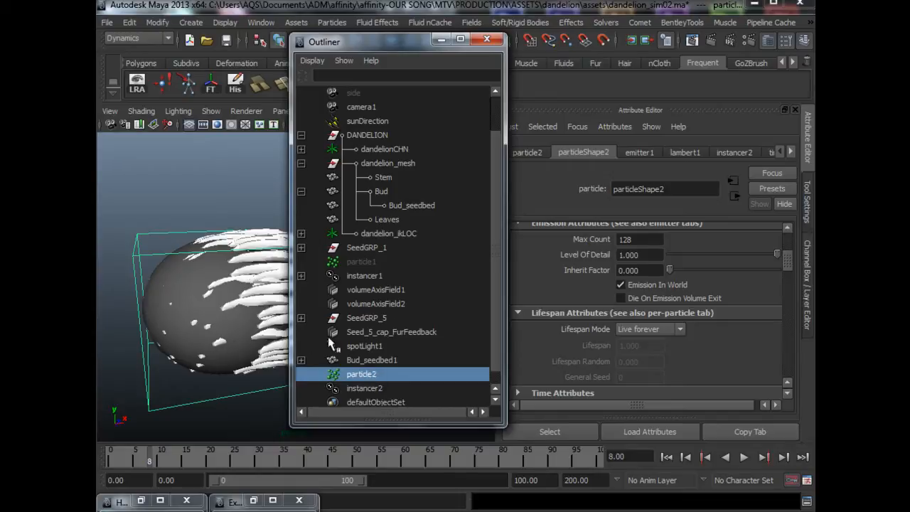
left_click(384, 360, "ctrl")
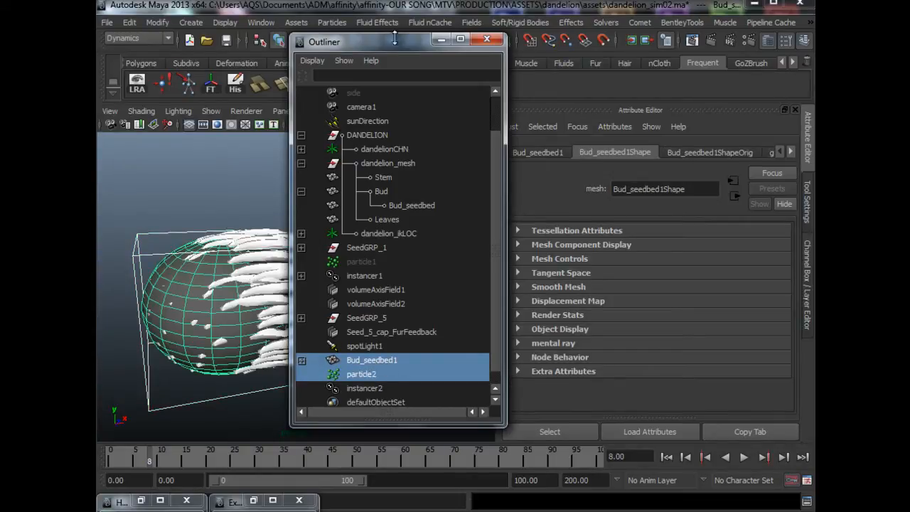
left_click(332, 26)
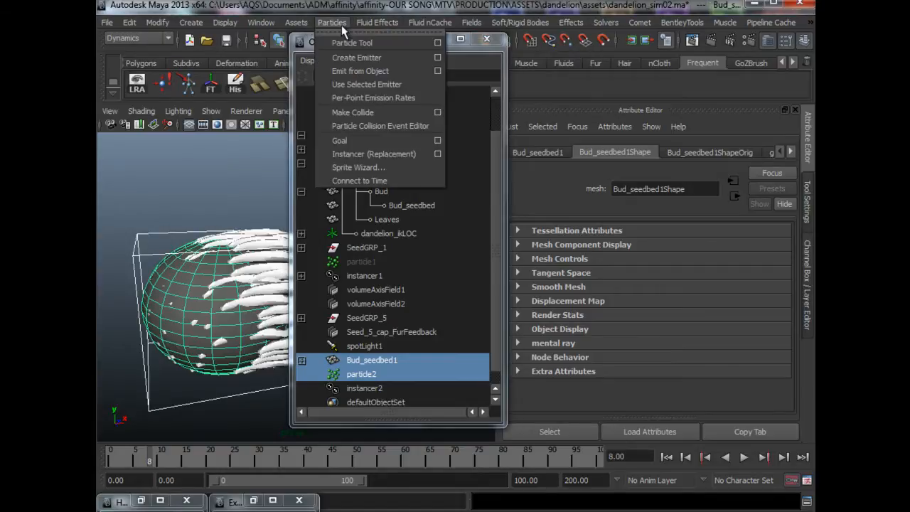
left_click(349, 141)
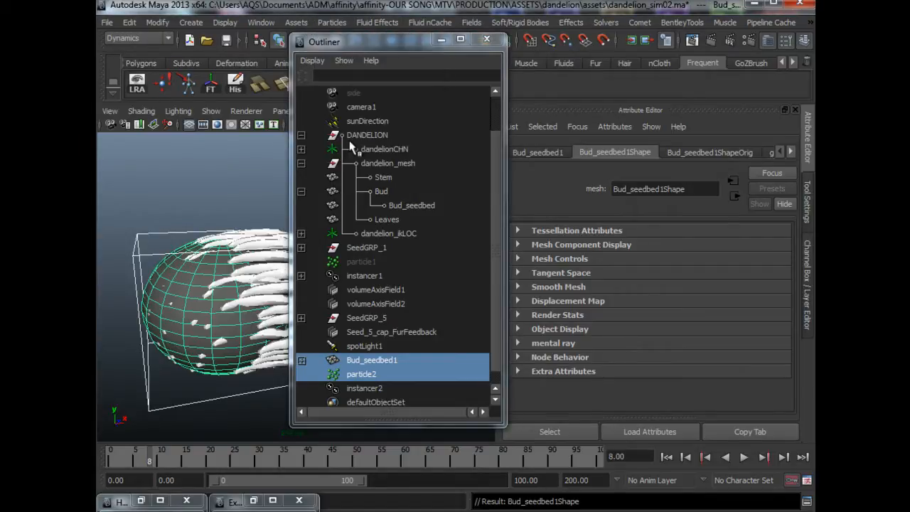
- Play the simulation from the start to frame 84 to check the seeds' goal behaviour, and rewind to frame 0
left_click(409, 366)
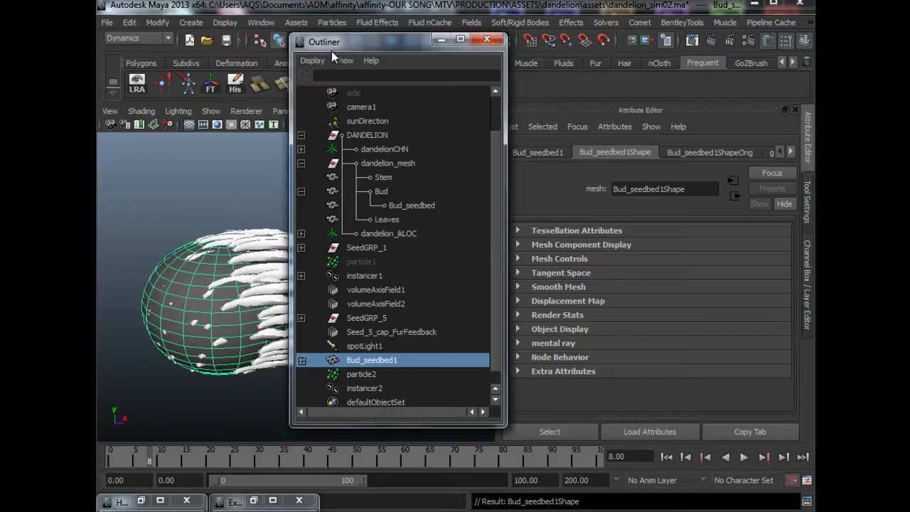
left_click_drag(332, 43, 524, 40)
left_click(667, 456)
left_click(744, 457)
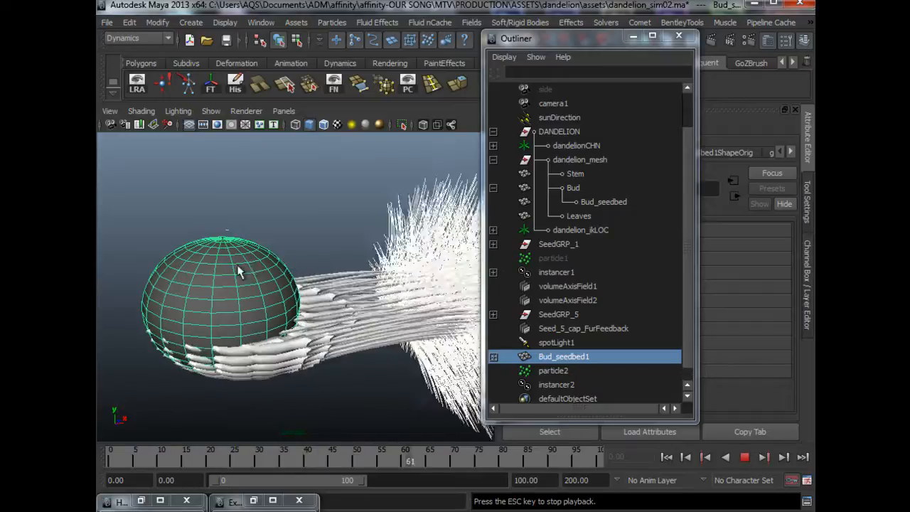
key("Escape")
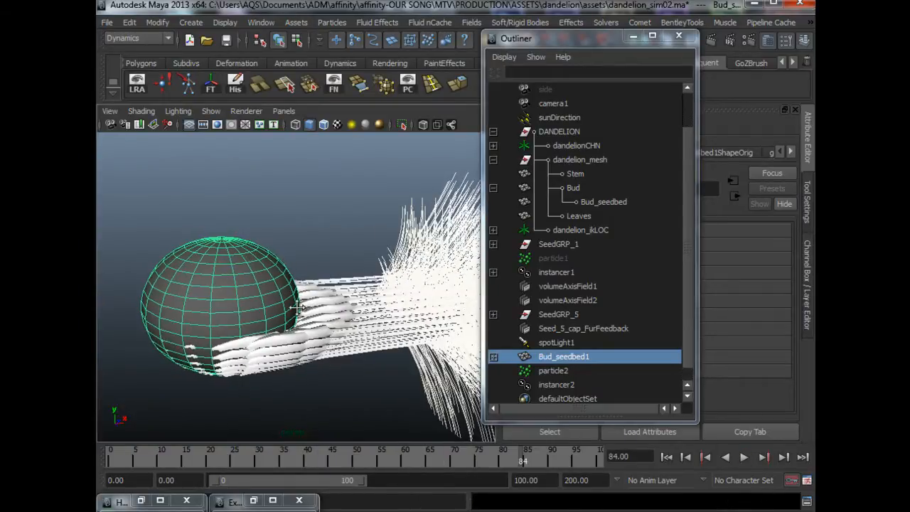
left_click(666, 458)
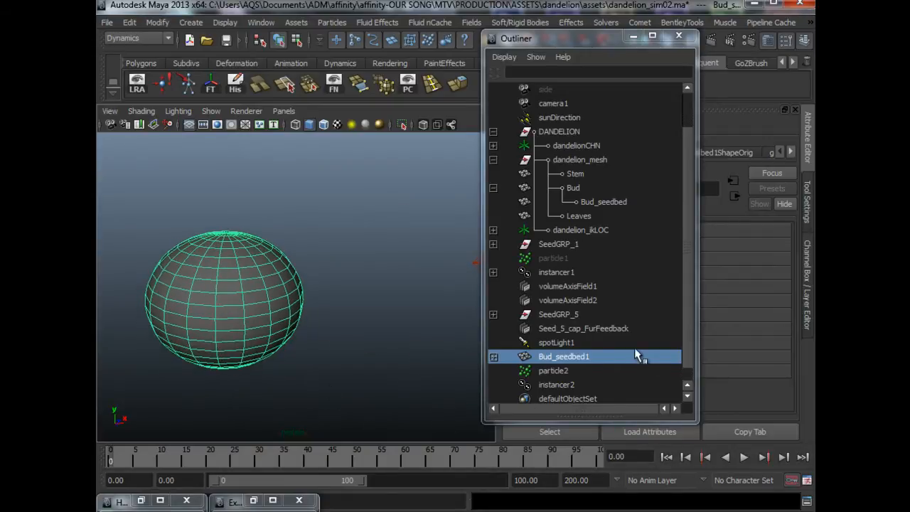
- Create the per-particle attributes Goal Weight 0 PP and Goal World Normal 0 PP on particleShape2
left_click_drag(526, 39, 324, 37)
left_click(348, 370)
left_click(583, 152)
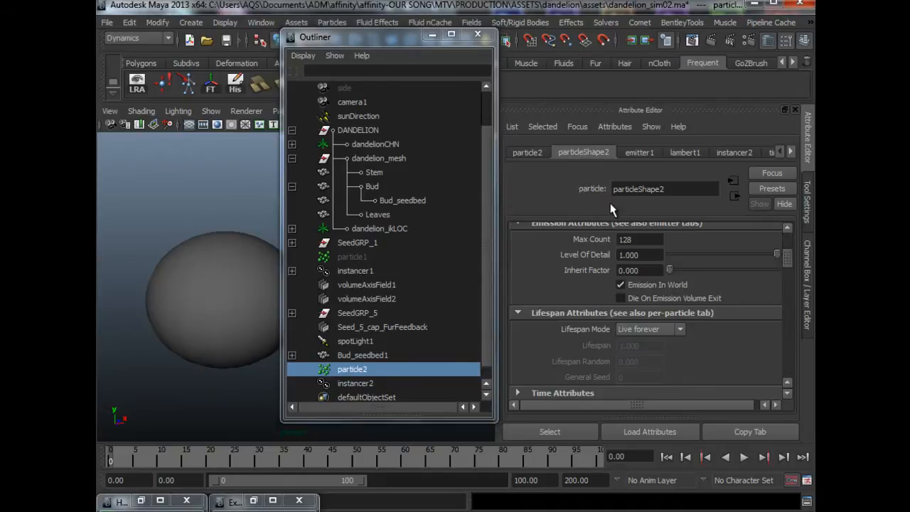
scroll(788, 259, "up", 1)
left_click_drag(788, 257, 793, 273)
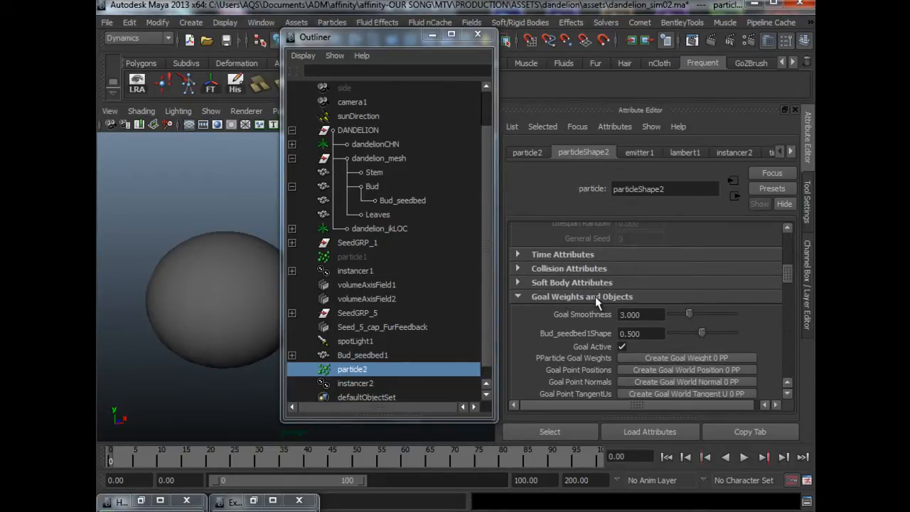
scroll(622, 298, "down", 1)
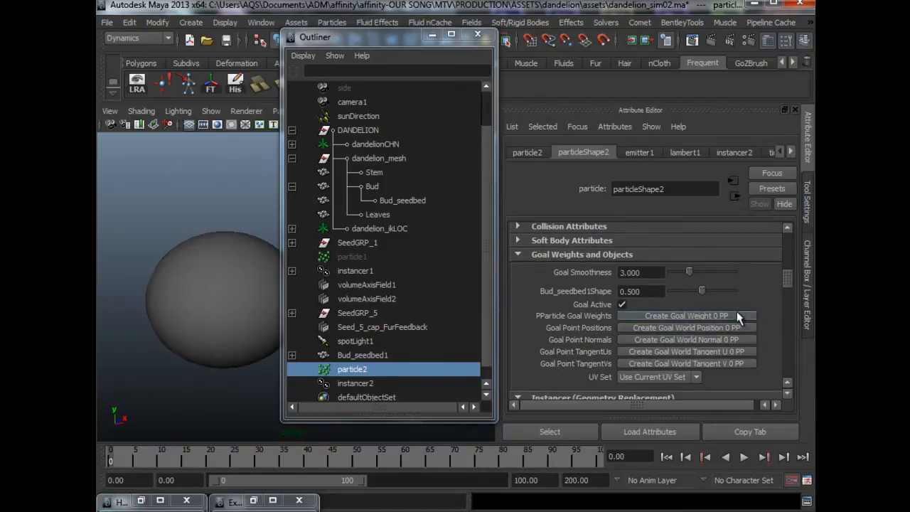
scroll(724, 355, "down", 1)
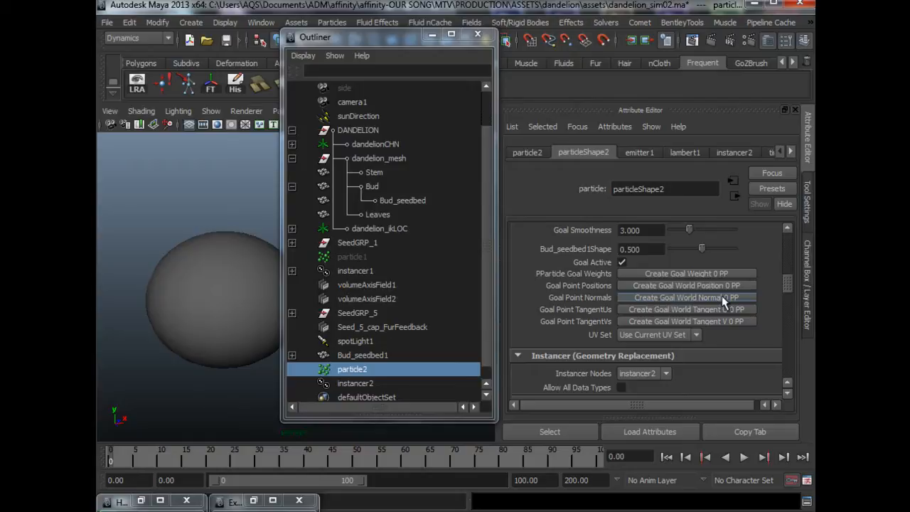
left_click(660, 274)
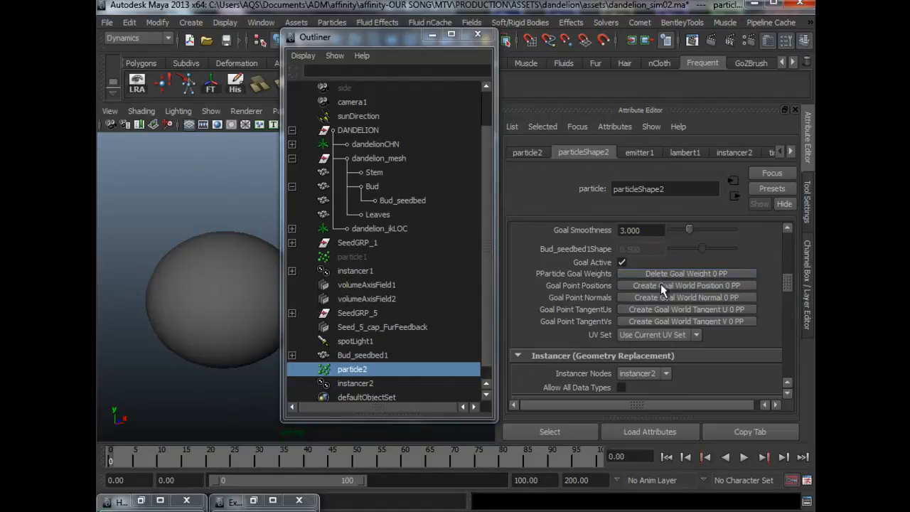
left_click(658, 298)
- Set the Aim Direction in instancer2's rotation options to goalWorldNormal0PP
left_click_drag(788, 286, 794, 321)
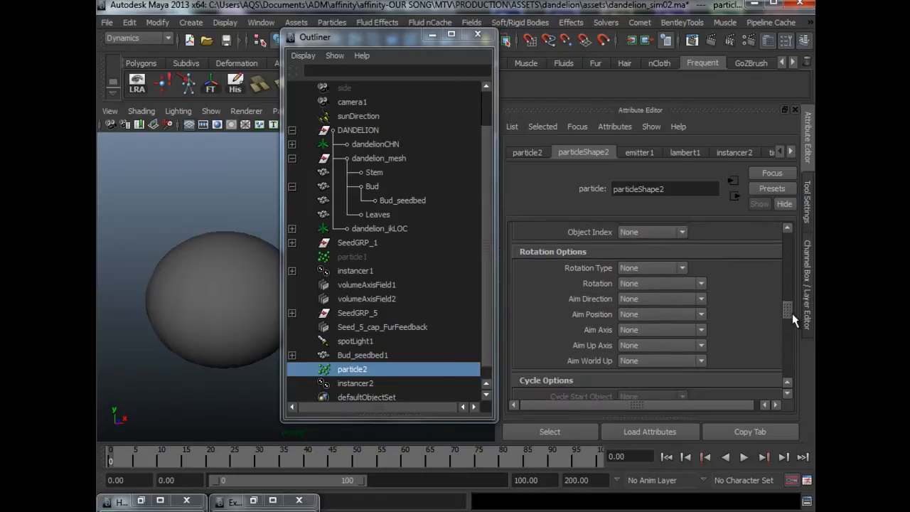
left_click(648, 299)
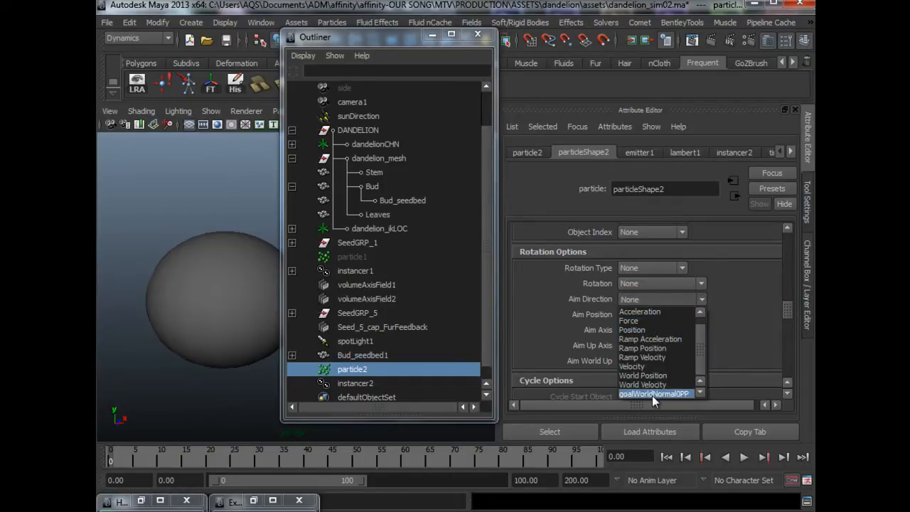
left_click(601, 303)
scroll(601, 303, "up", 3)
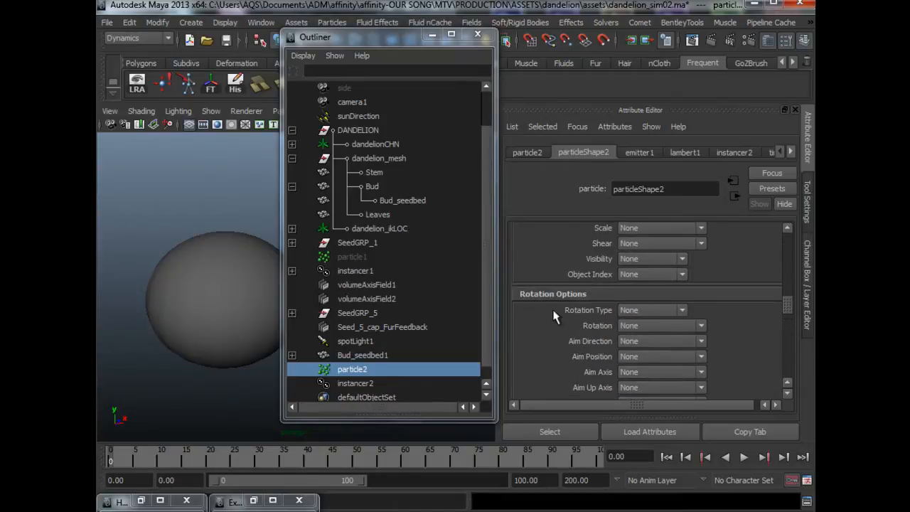
scroll(582, 315, "down", 3)
left_click(629, 345)
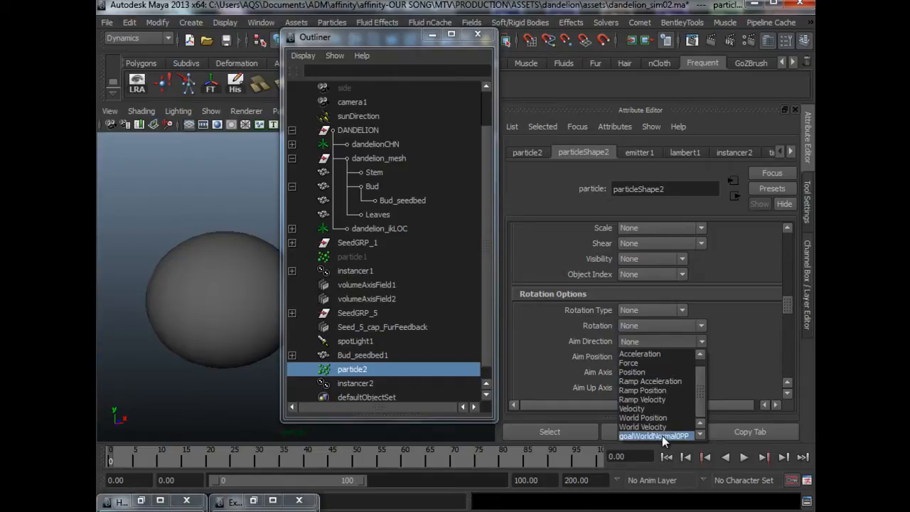
left_click(662, 436)
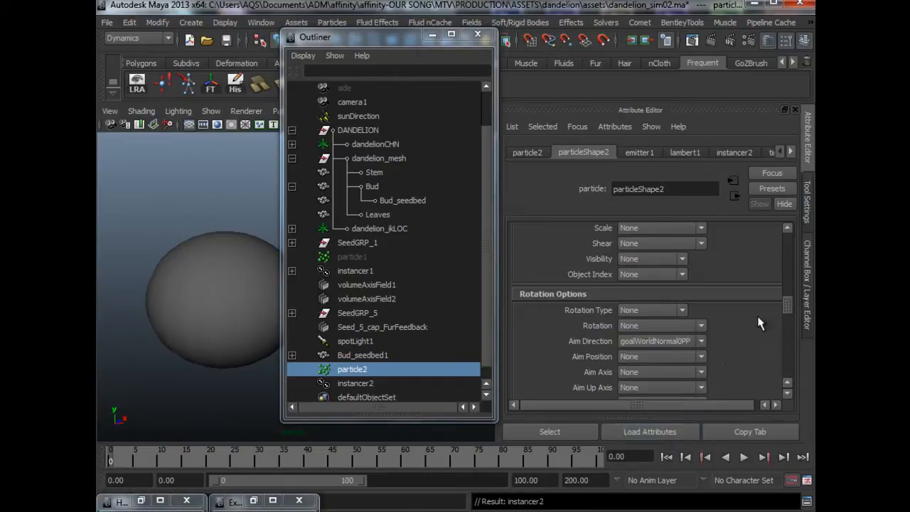
- Add the dynamic particle attributes goalU and goalV to particleShape2
left_click_drag(785, 305, 785, 356)
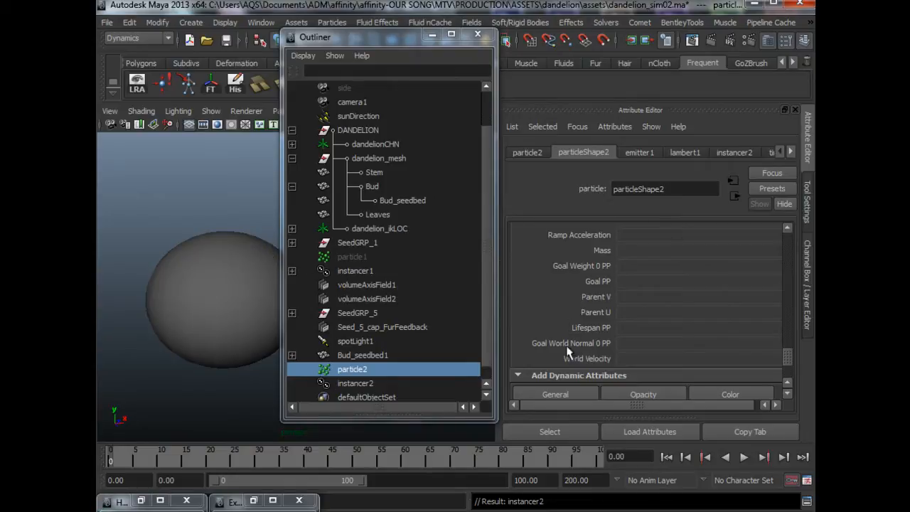
scroll(568, 388, "down", 1)
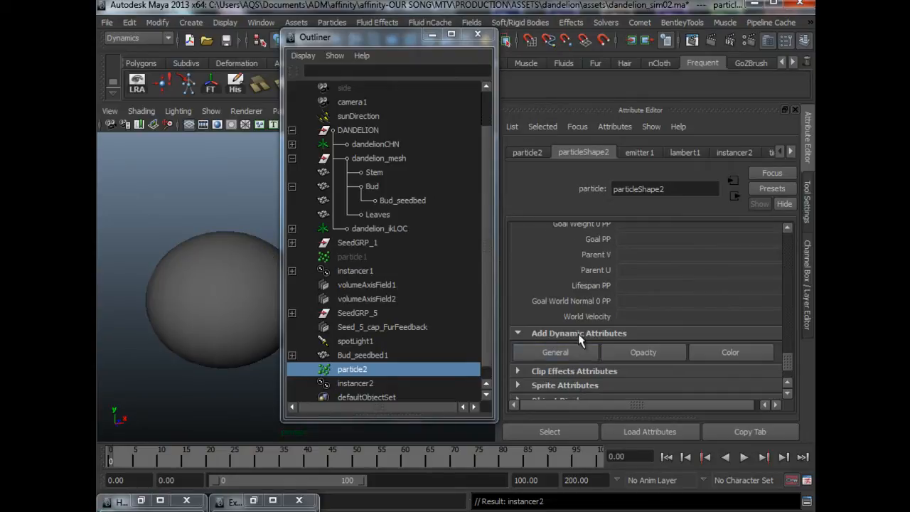
left_click(574, 351)
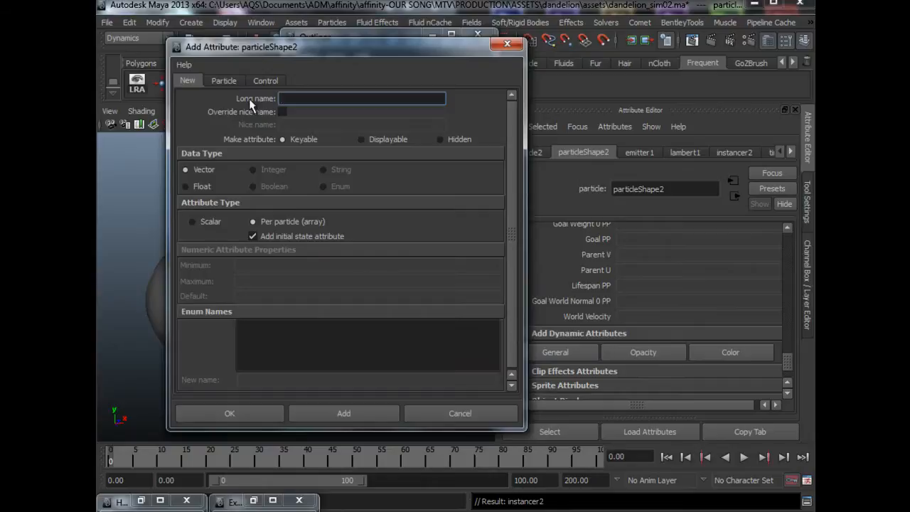
left_click(229, 82)
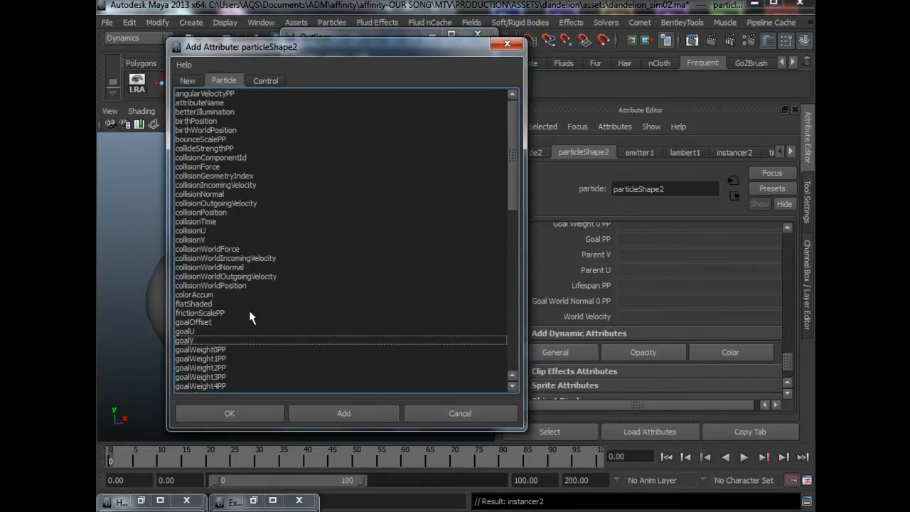
scroll(241, 339, "down", 2)
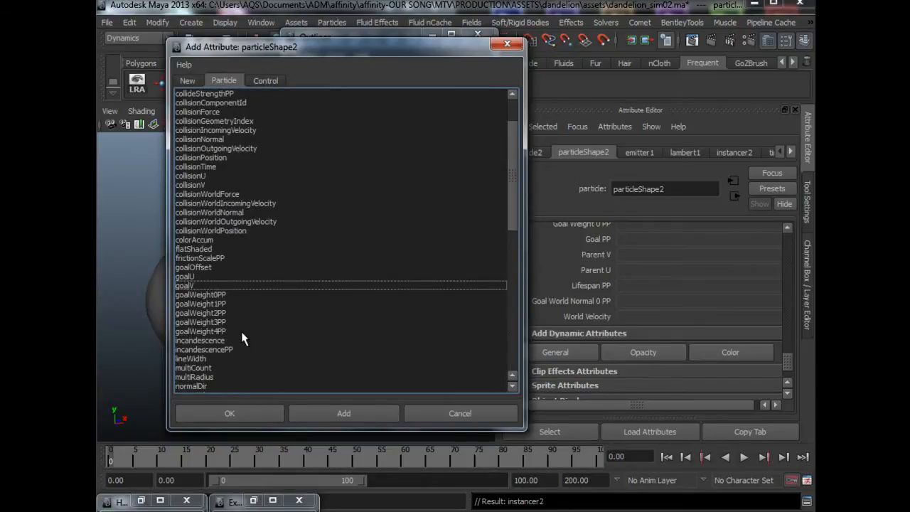
left_click(228, 277)
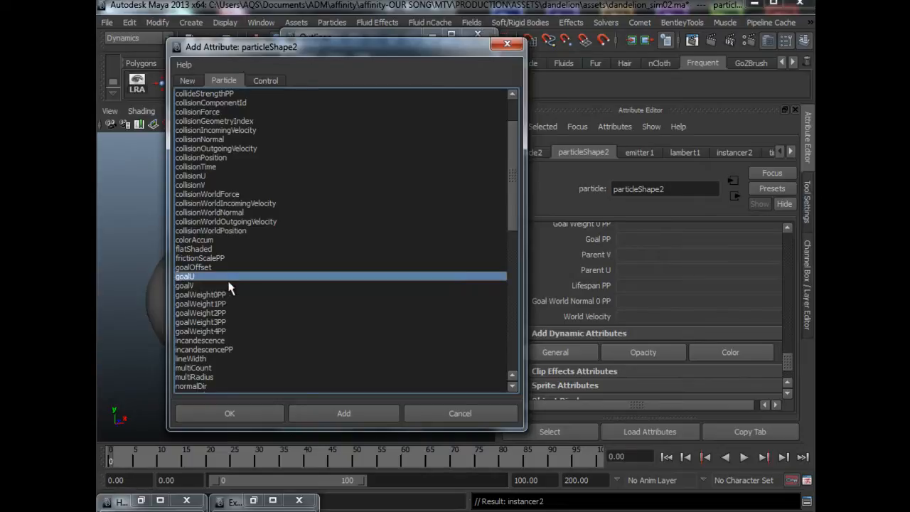
left_click(229, 285, "shift")
left_click(263, 412)
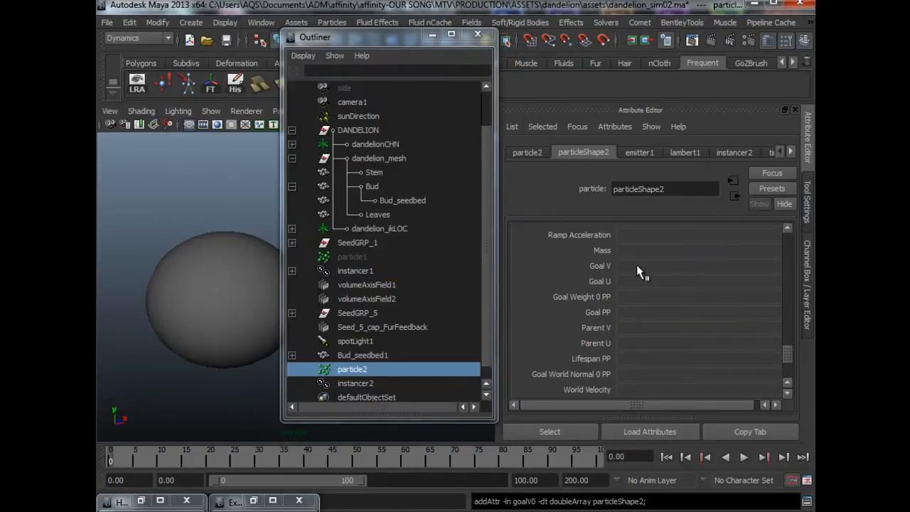
- Start a creation expression on particleShape2's Goal U with the line particleShape2.goalU = particleShape2.parentU;
right_click(632, 282)
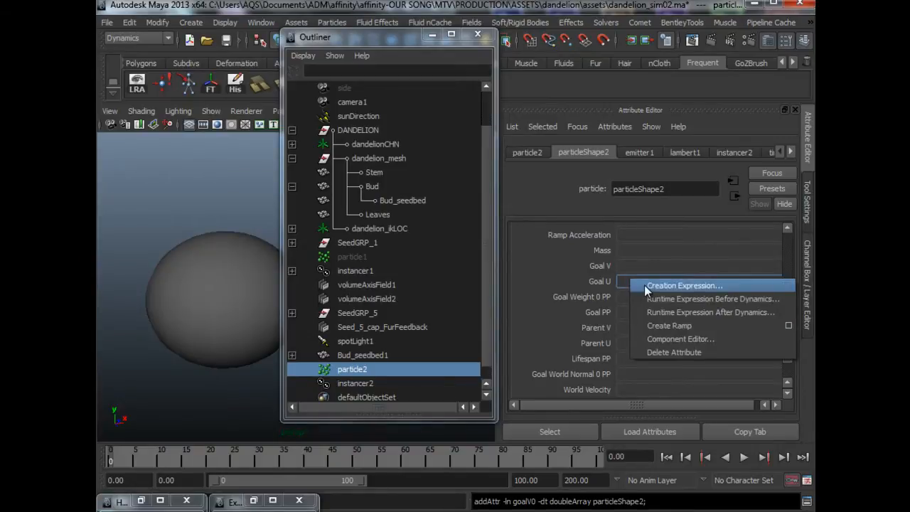
left_click(645, 285)
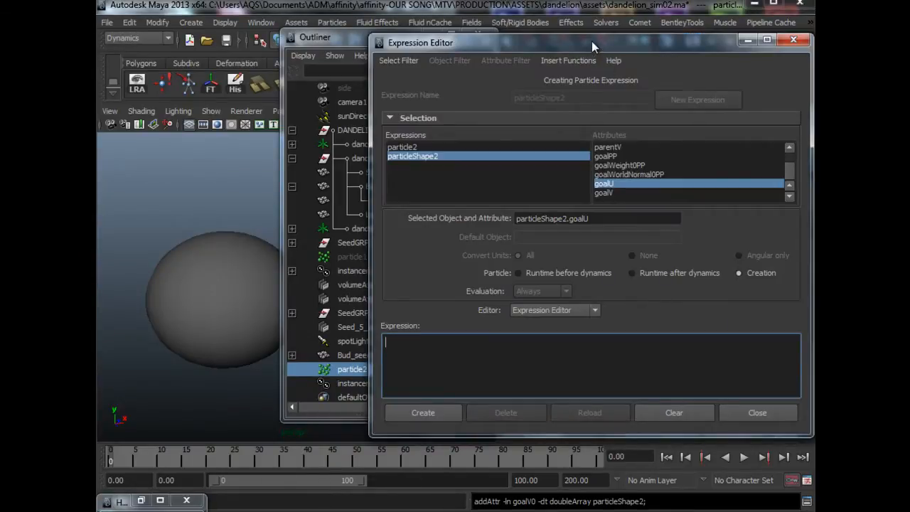
left_click_drag(592, 42, 534, 46)
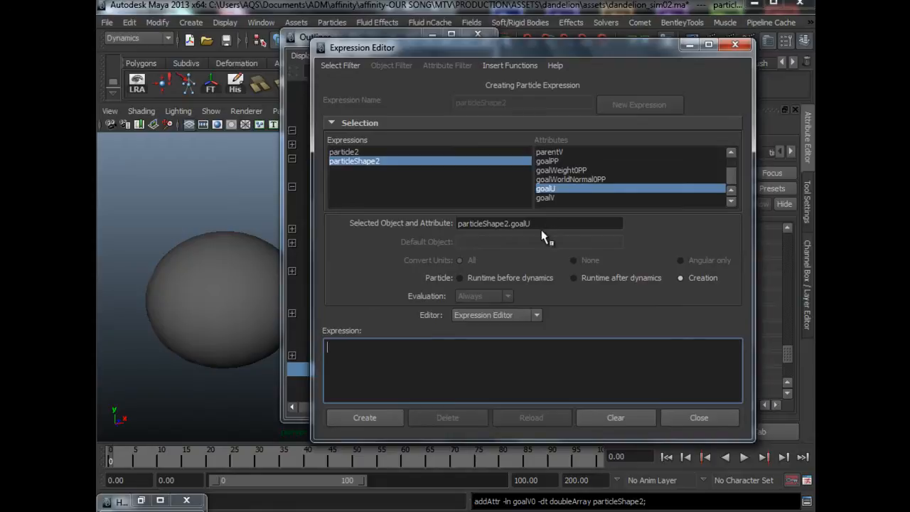
left_click_drag(533, 223, 409, 223)
key("ctrl+c")
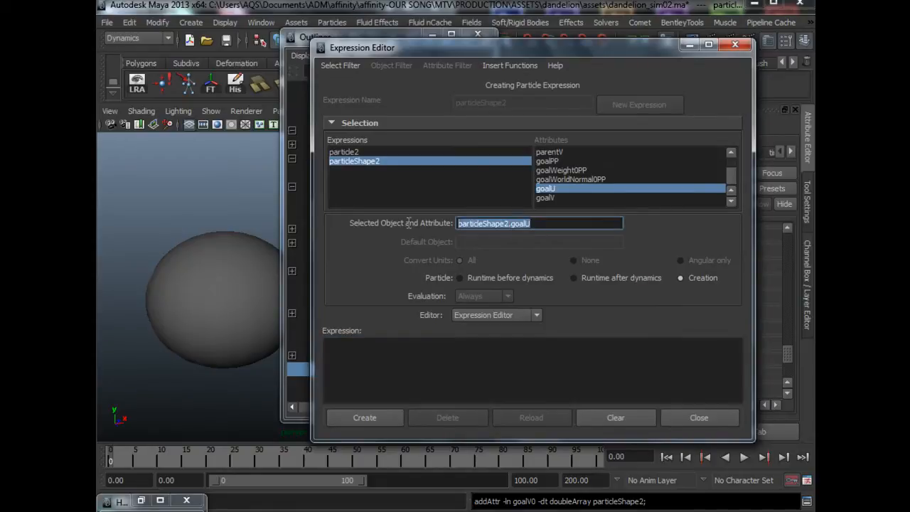
left_click(567, 340)
key("ctrl+v")
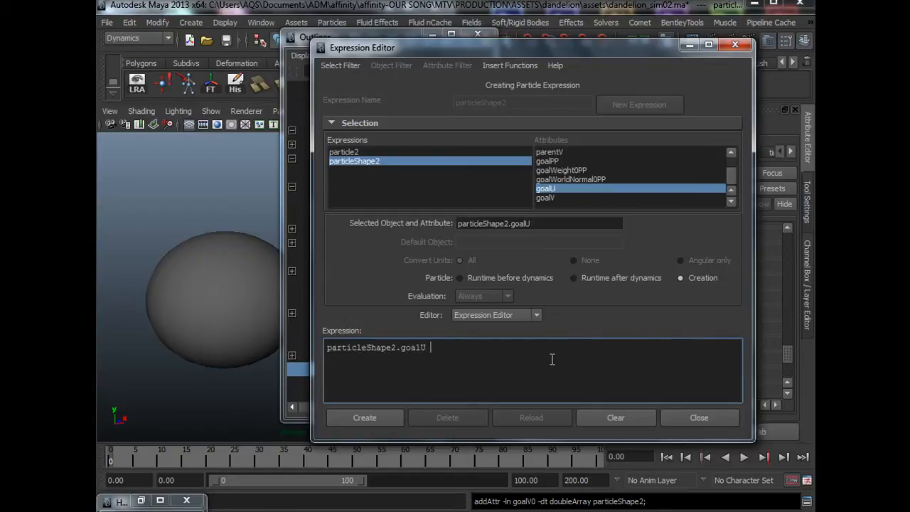
key("ctrl+v")
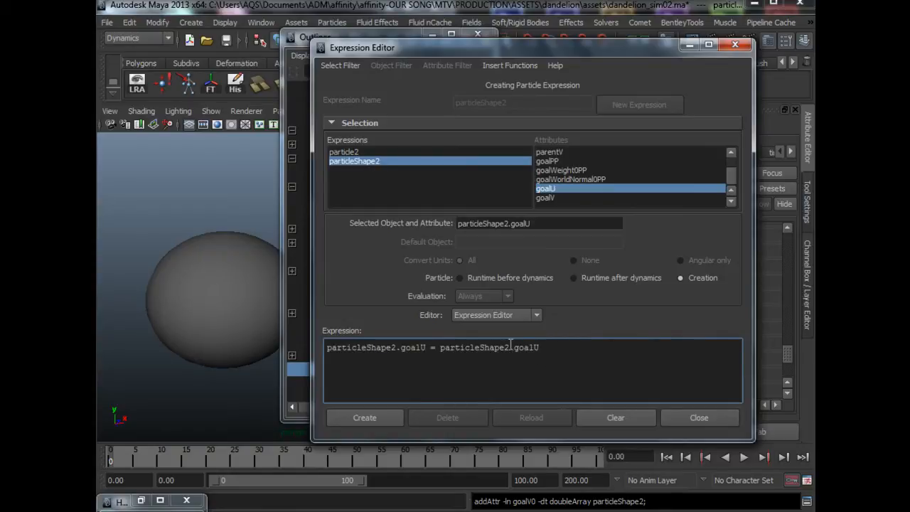
left_click_drag(513, 347, 561, 346)
type("parentU;")
key("Return")
- Add the line particleShape2.goalV = particleShape2.parentV; and create the expression, then minimize the Expression Editor
key("ctrl+v")
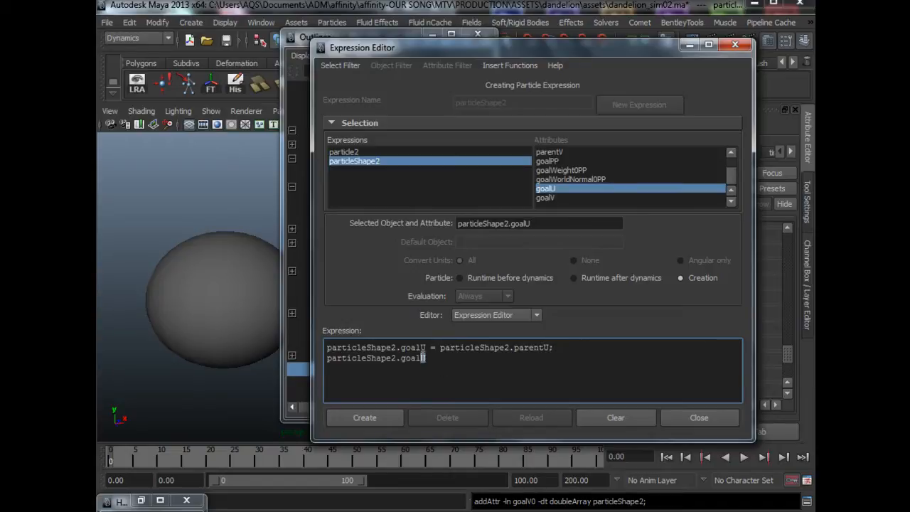
type("V =")
key("ctrl+v")
left_click_drag(515, 358, 554, 357)
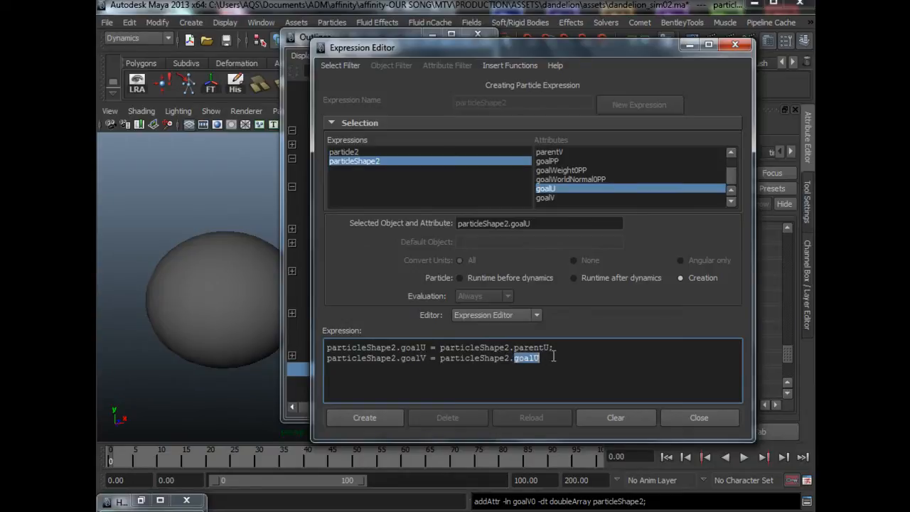
type("parentV;")
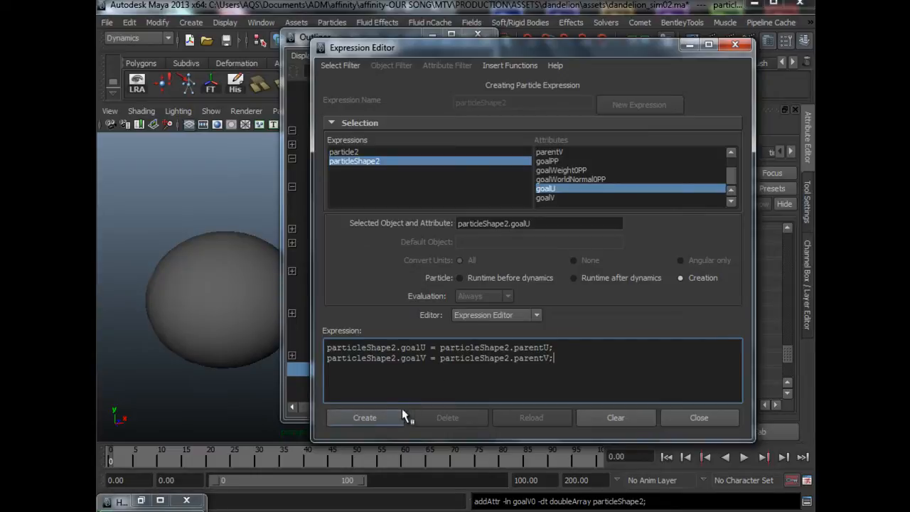
left_click(393, 414)
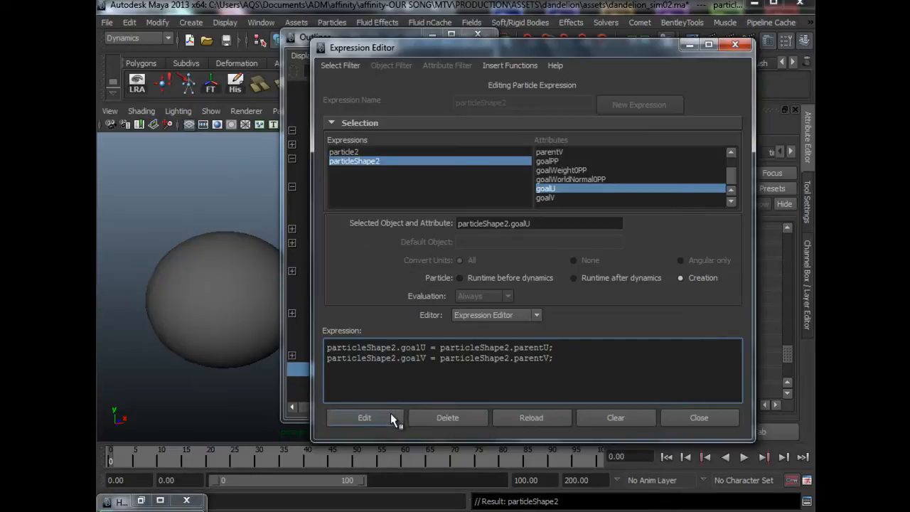
left_click_drag(655, 47, 646, 49)
left_click(679, 48)
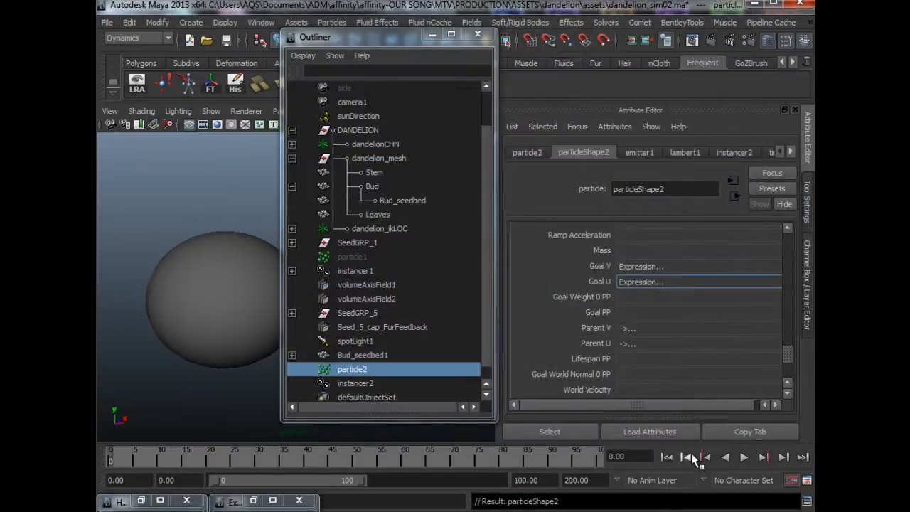
- Play the simulation to frame 8 and examine from several angles how the seeds sit around the seedbed
left_click(744, 457)
left_click(743, 457)
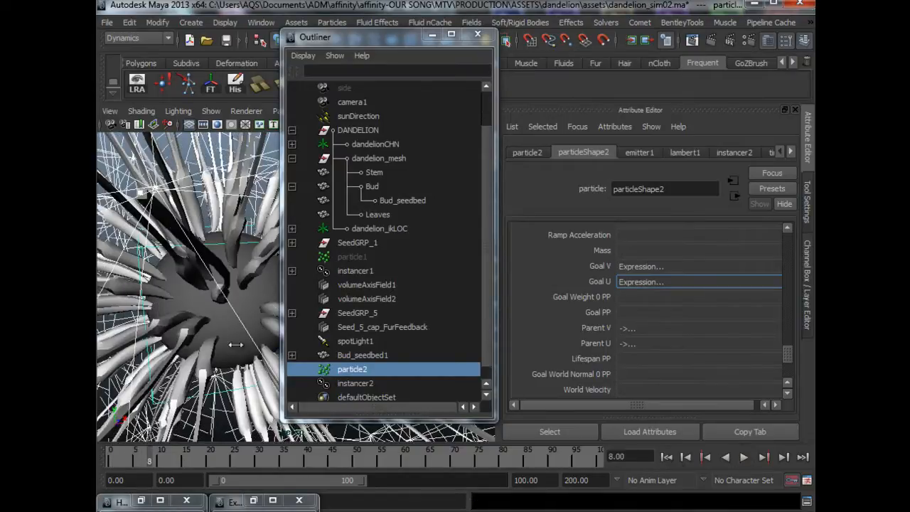
right_click_drag(138, 309, 199, 258, "alt")
mouse_move(199, 262)
left_mouse_down("alt")
mouse_move(175, 265)
mouse_move(193, 265)
left_mouse_up("alt")
left_click(478, 34)
left_click_drag(306, 237, 304, 302, "alt")
right_click_drag(247, 271, 295, 293, "alt")
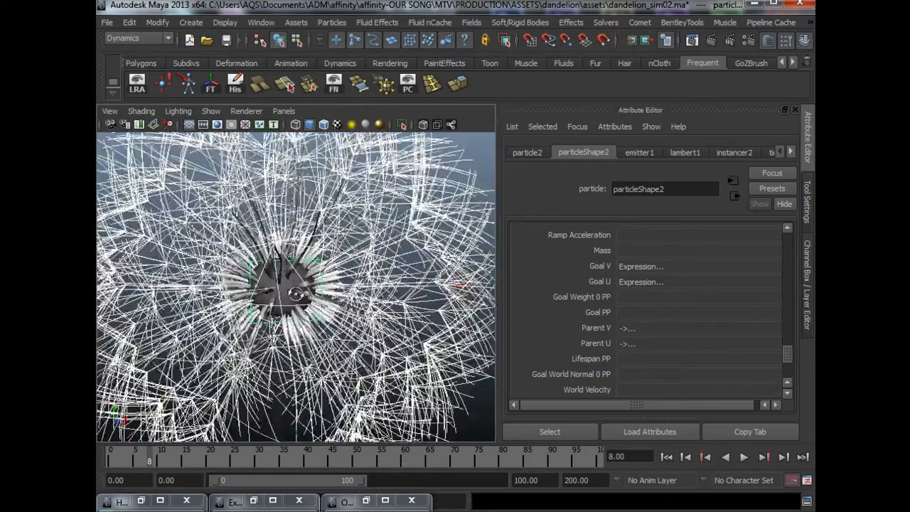
left_click_drag(294, 293, 280, 308, "alt")
right_click_drag(280, 307, 320, 317, "alt")
left_click_drag(320, 317, 313, 298, "alt")
right_click_drag(394, 317, 309, 290, "alt")
left_click_drag(309, 290, 307, 308, "alt")
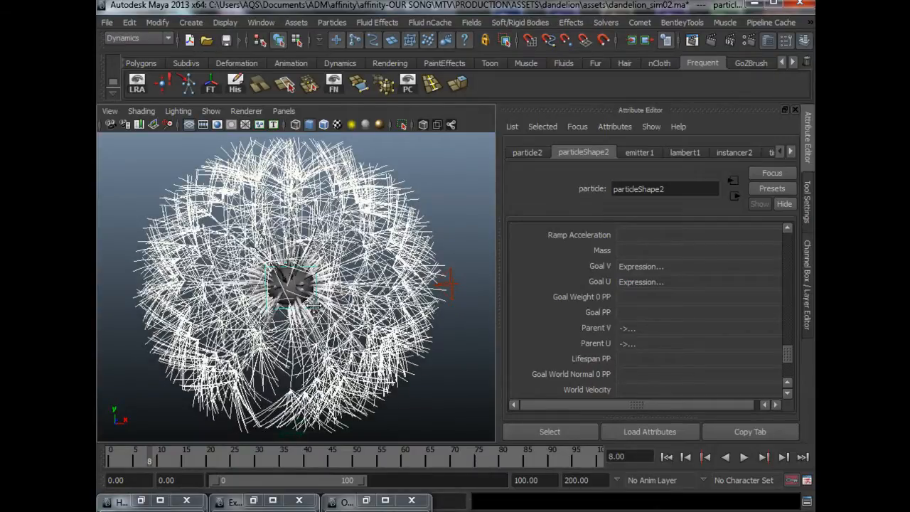
middle_click_drag(308, 310, 321, 304, "alt")
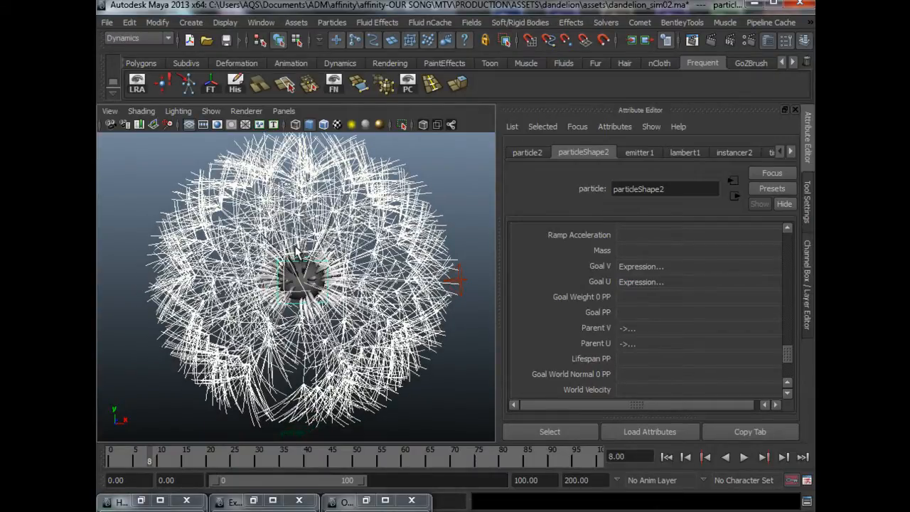
scroll(356, 279, "up", 5)
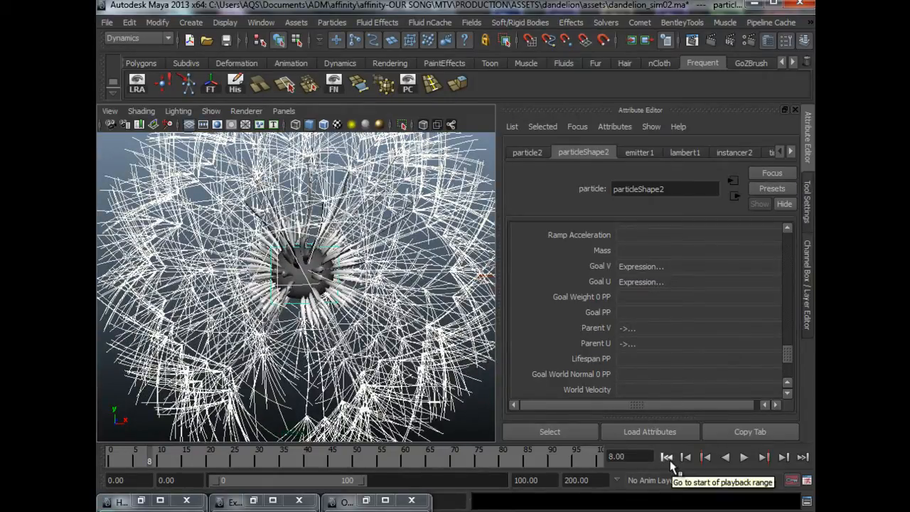
- Rewind to frame 0, replay the simulation to frame 6 and inspect the seed distribution around the seedbed
left_click_drag(788, 355, 795, 281)
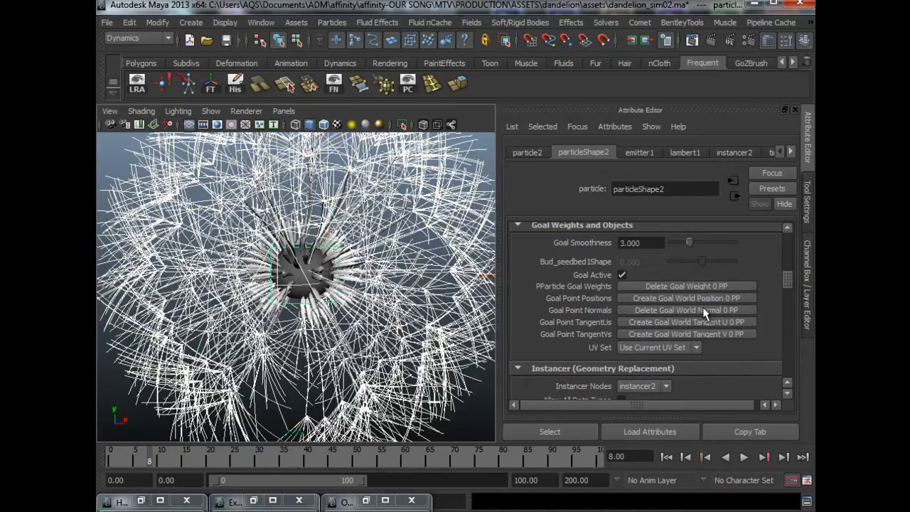
left_click(666, 457)
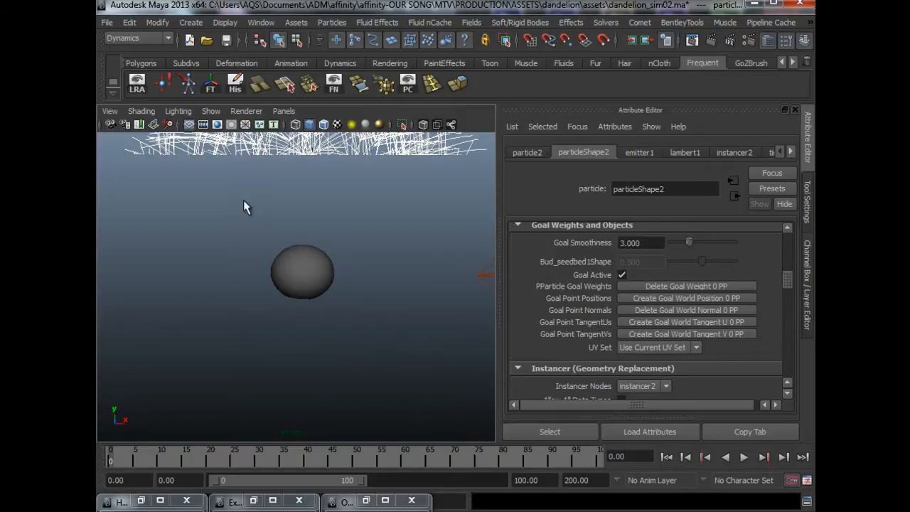
left_click(744, 457)
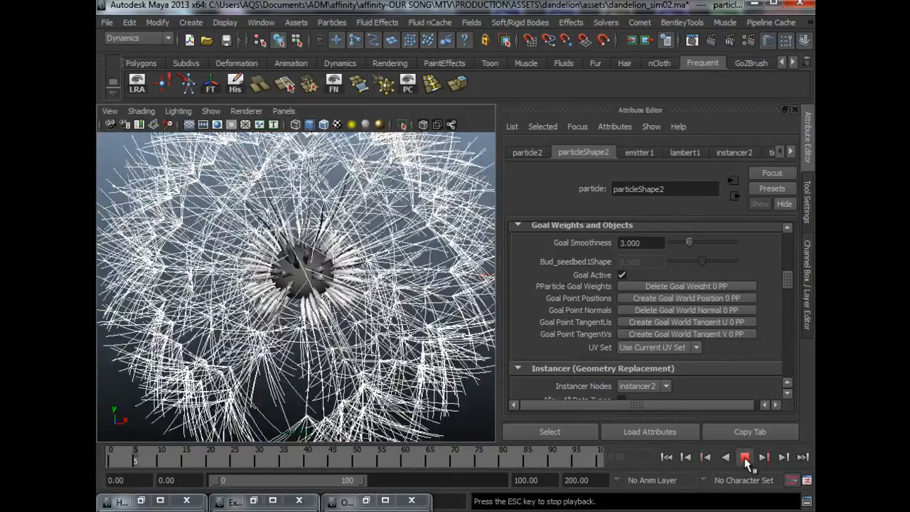
left_click(744, 457)
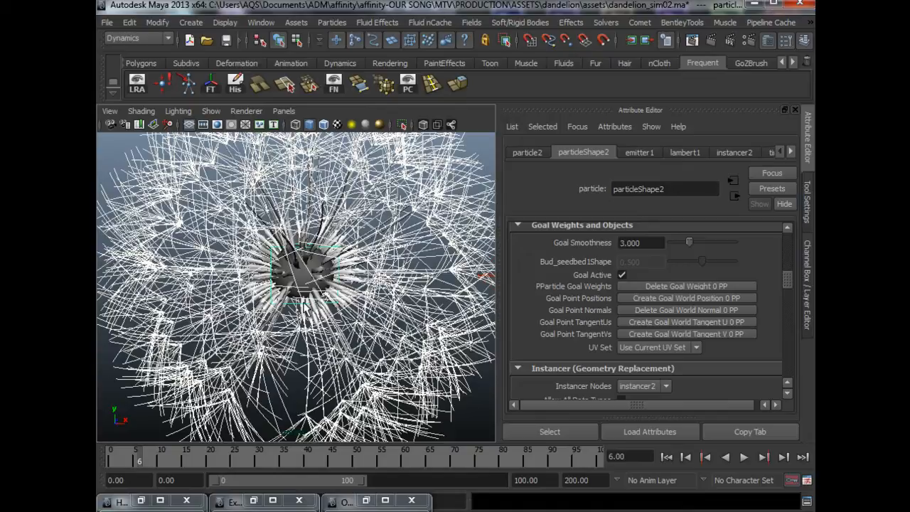
scroll(305, 306, "up", 5)
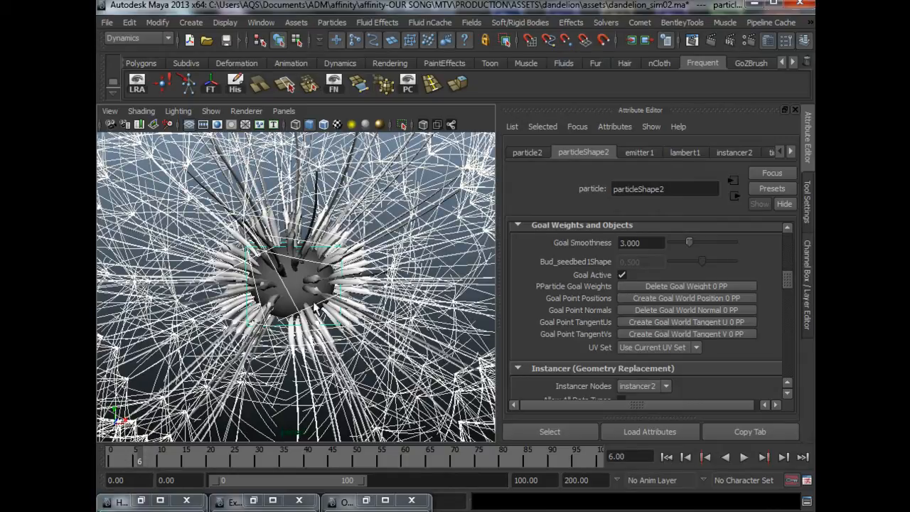
right_click_drag(287, 391, 223, 339, "alt")
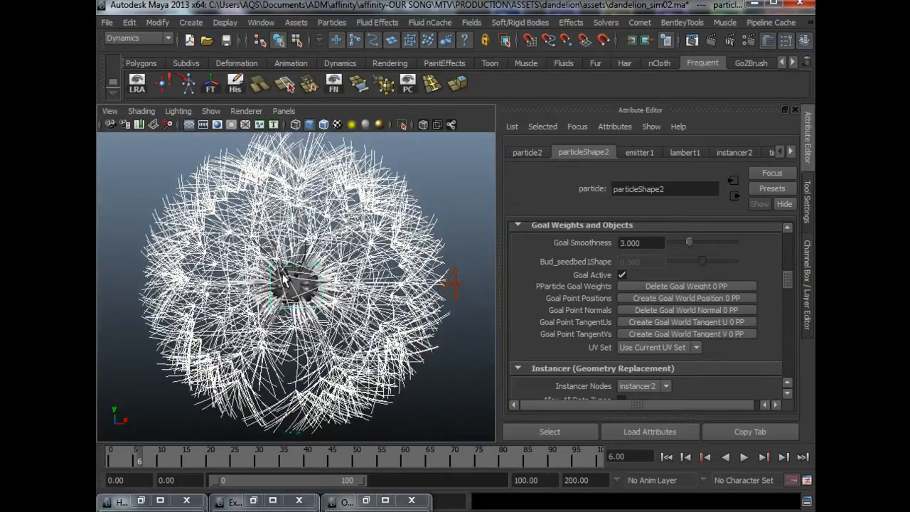
left_click_drag(305, 246, 347, 186, "alt")
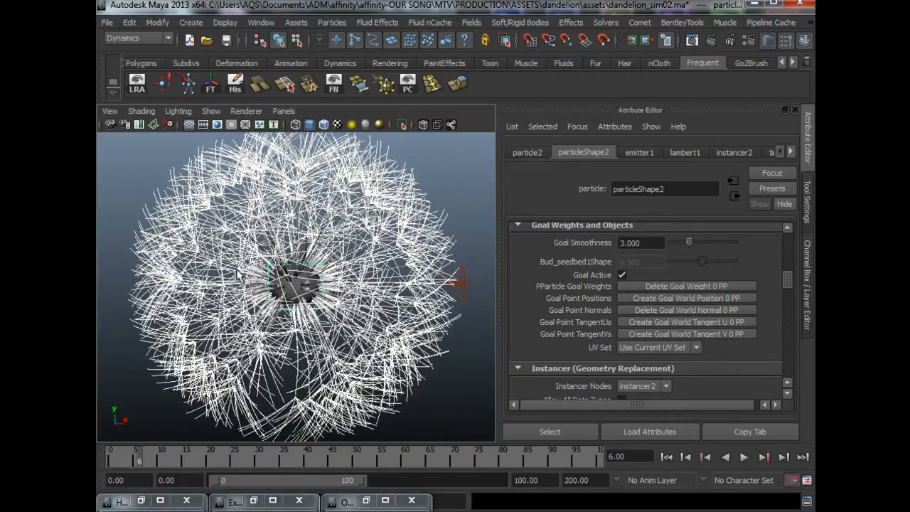
scroll(341, 307, "up", 3)
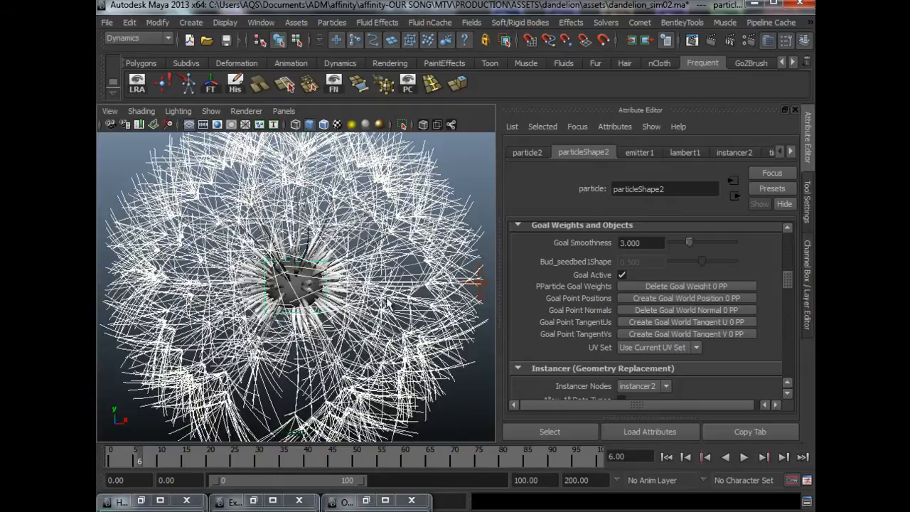
scroll(374, 324, "down", 3)
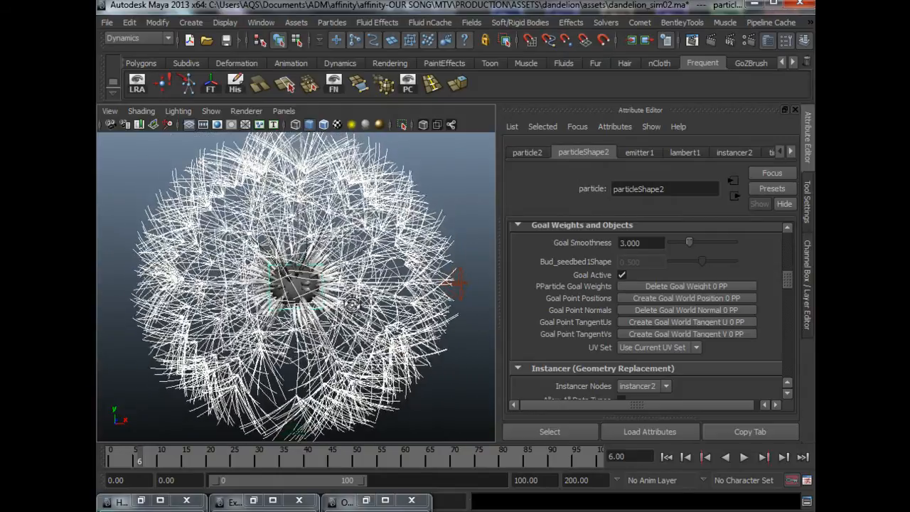
- Review particleShape2's goalU and goalV creation expression beside the dandelion head
left_click(365, 501)
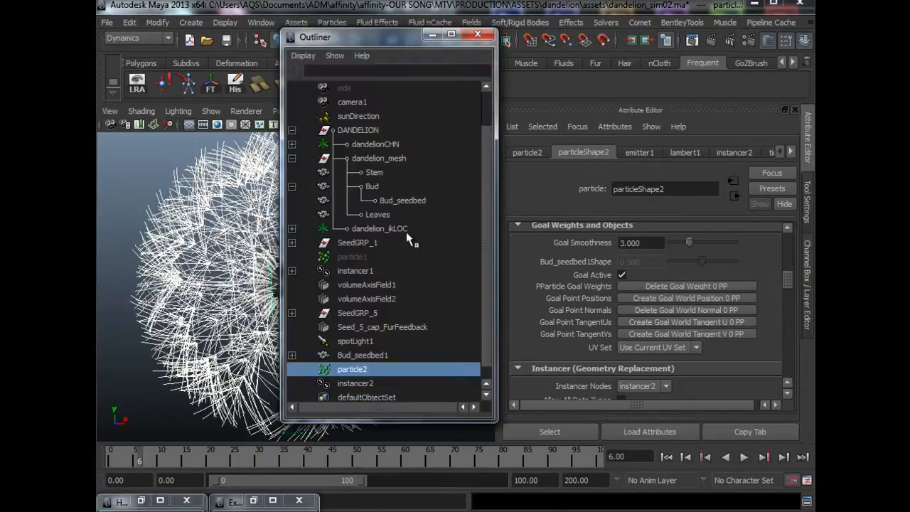
left_click(431, 34)
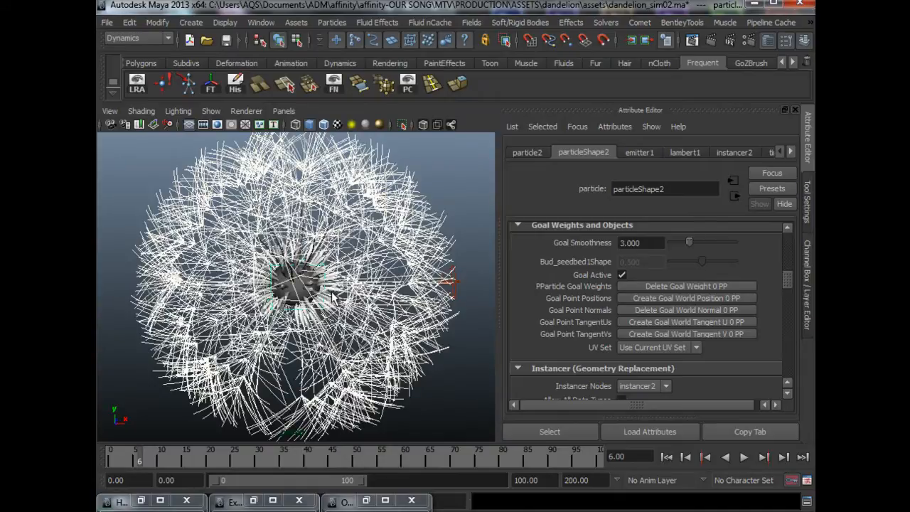
left_click(253, 501)
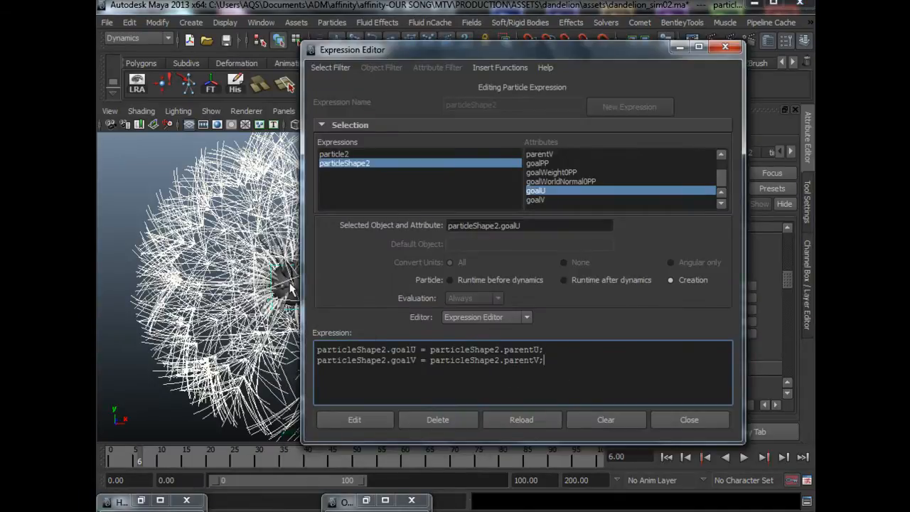
middle_click_drag(266, 292, 206, 300, "alt")
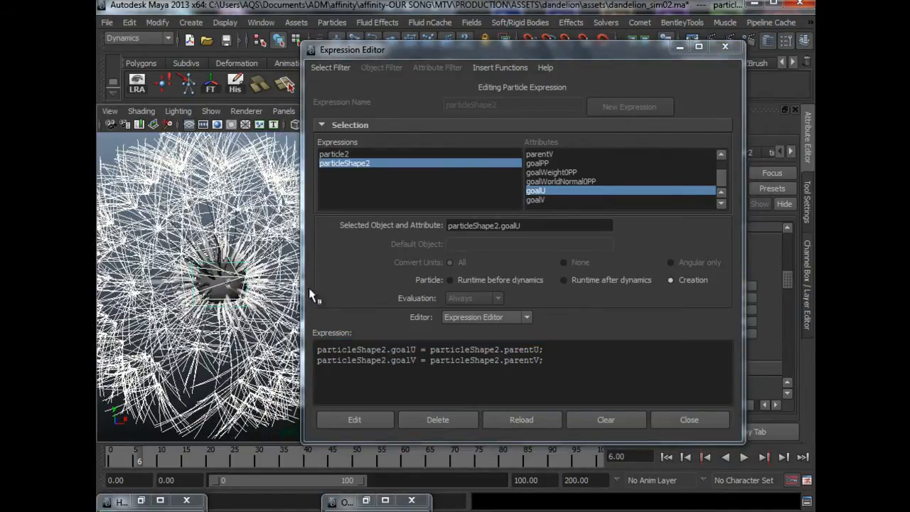
left_click_drag(510, 56, 462, 53)
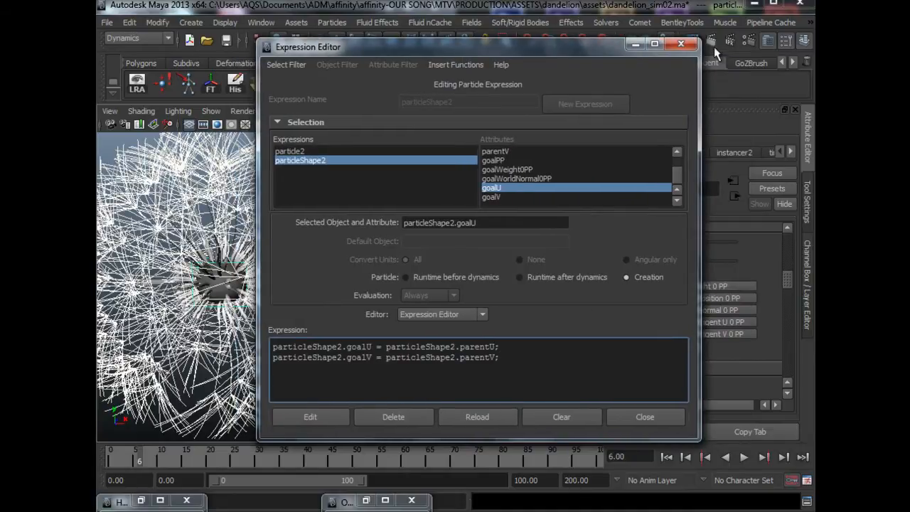
left_click(638, 45)
- Save the current state of the selected particle2 as its initial state, rewind to frame 0 and uncover the dandelion head
left_click(345, 502)
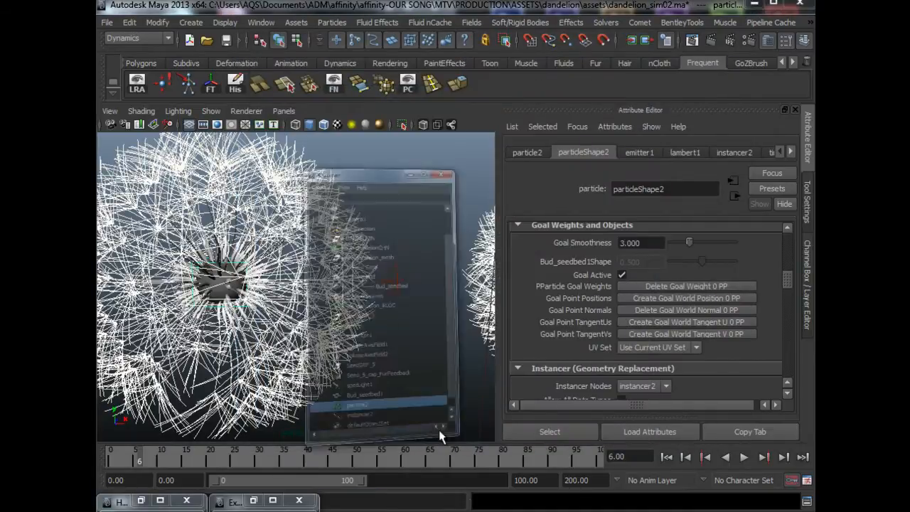
left_click(606, 22)
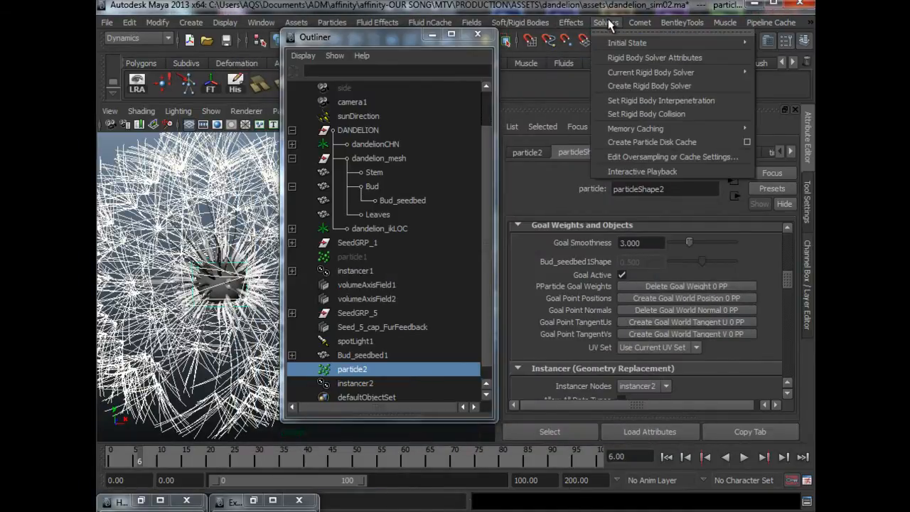
mouse_move(632, 42)
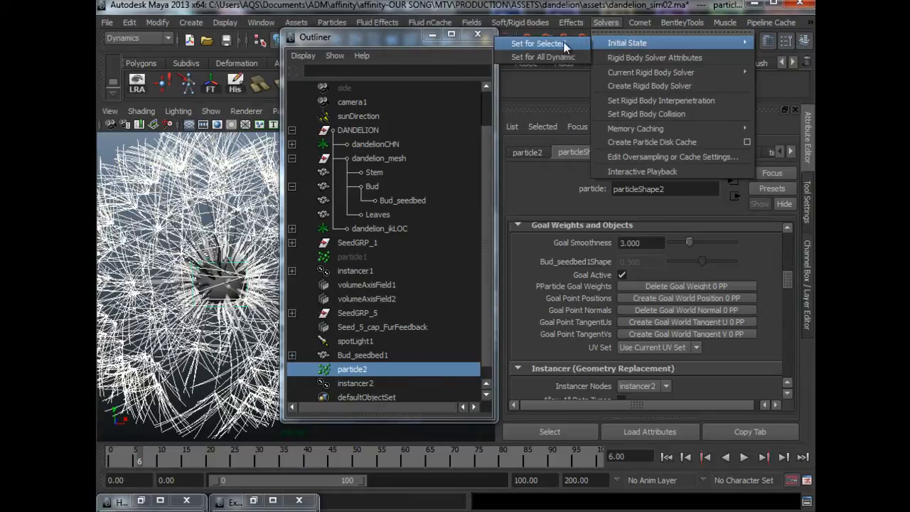
left_click(538, 44)
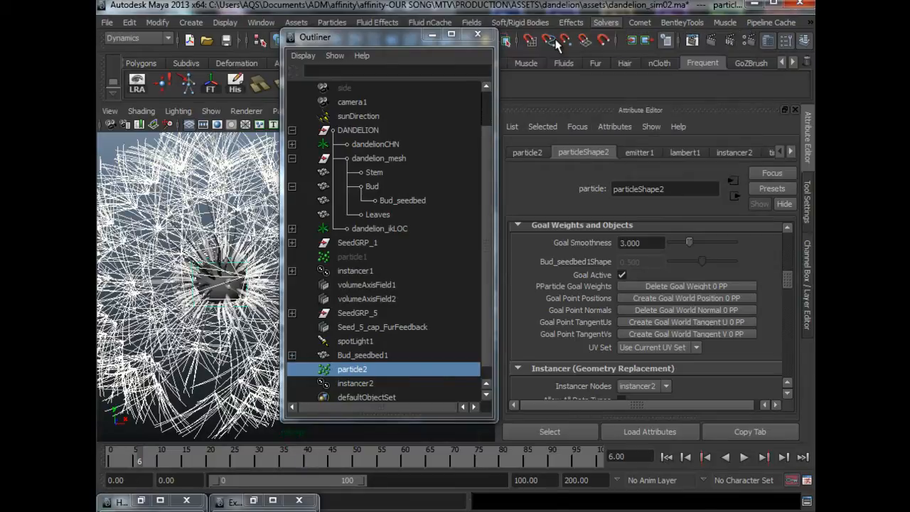
left_click(666, 457)
left_click_drag(395, 38, 571, 48)
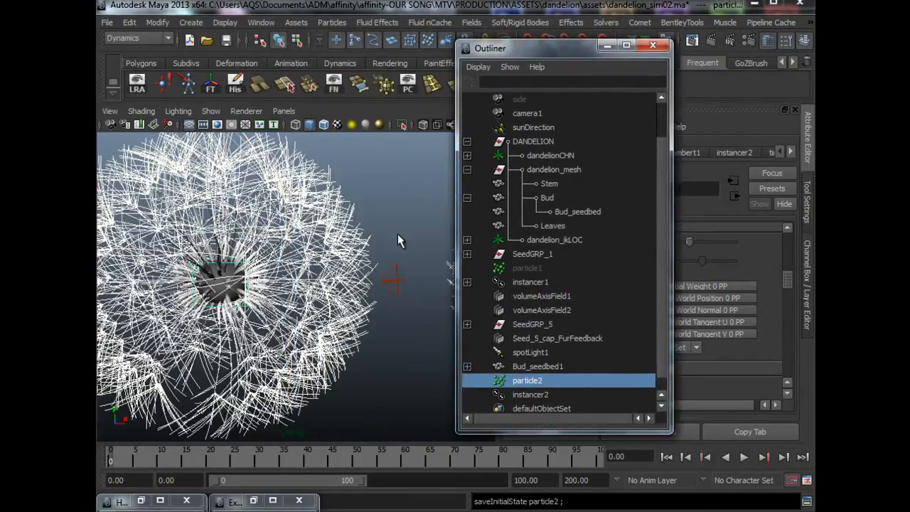
- Check the time slider and playback preferences, save them as they are, and look around the dandelion head
left_click(807, 480)
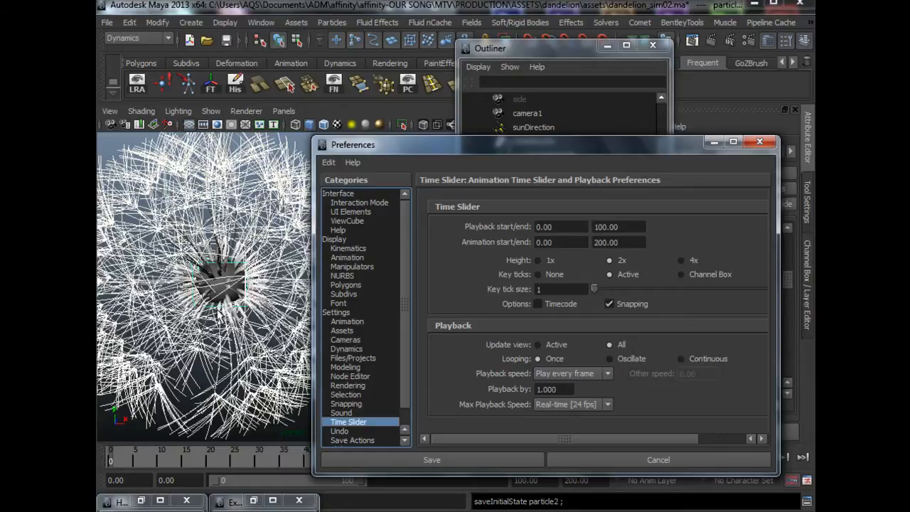
left_click(499, 460)
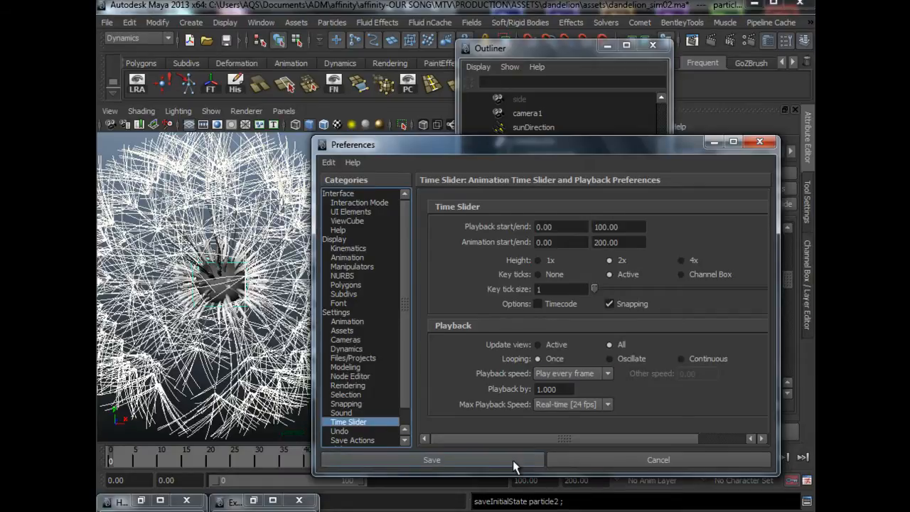
left_click_drag(285, 279, 306, 268, "alt")
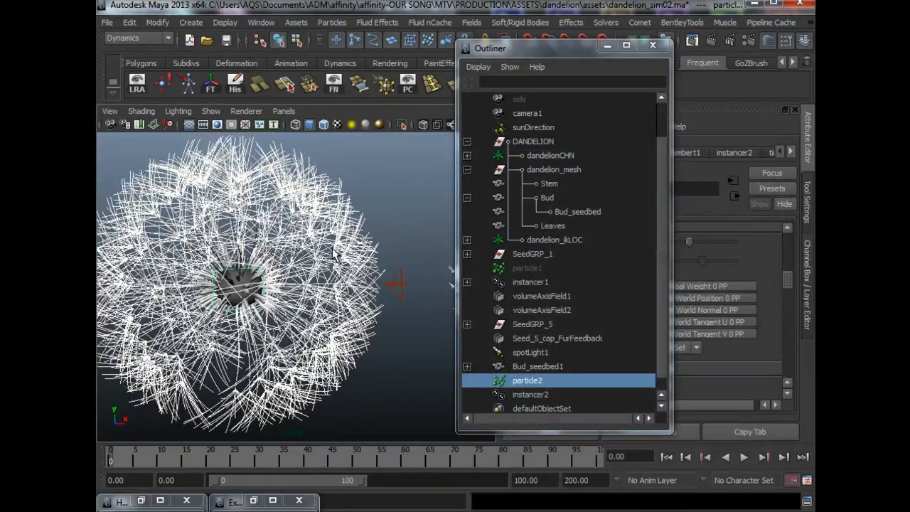
left_click_drag(237, 311, 269, 229, "alt")
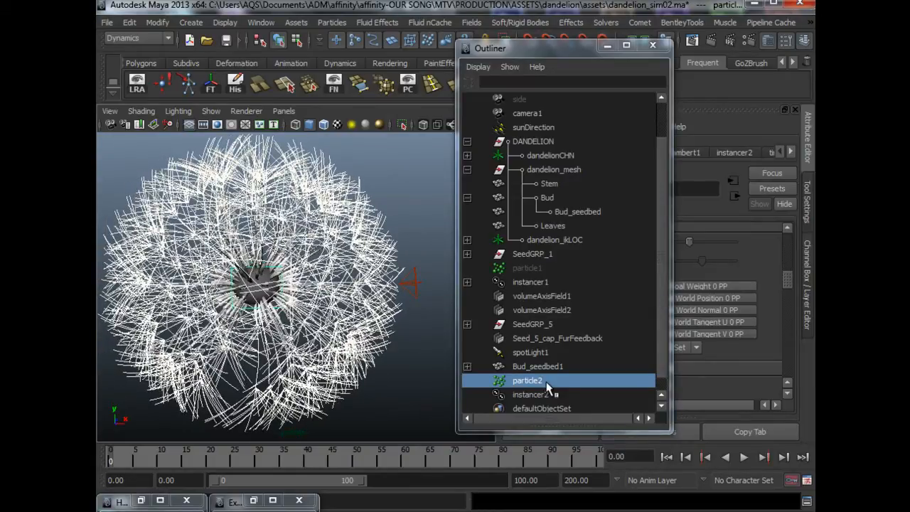
- Delete emitter1 from beneath the Bud_seedbed1 mesh
left_click(468, 366)
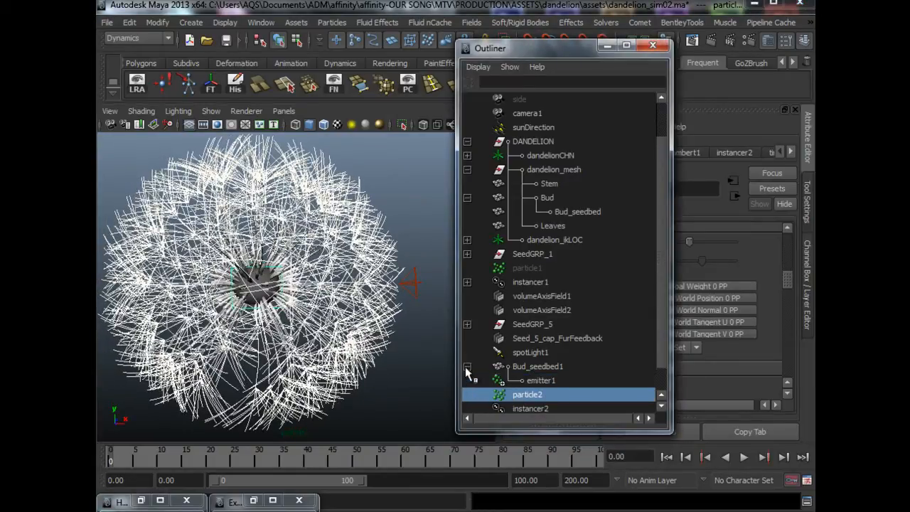
left_click(535, 382)
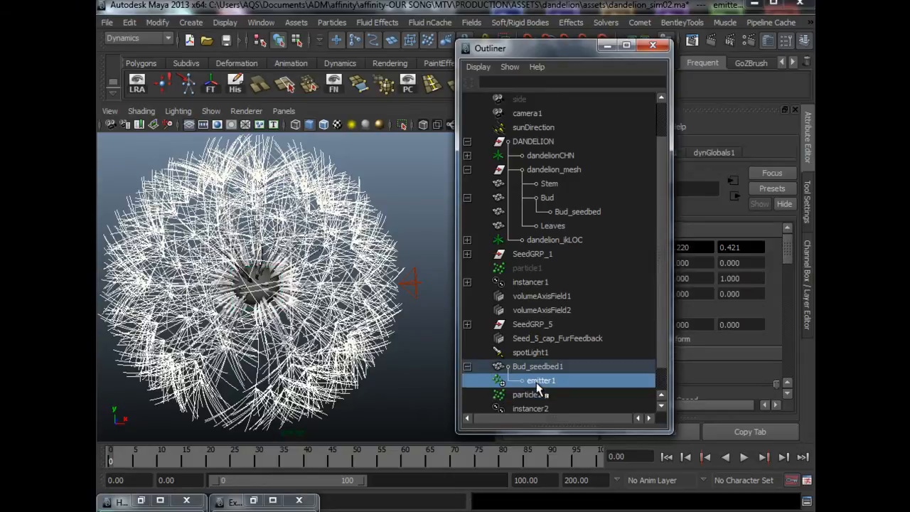
key("Delete")
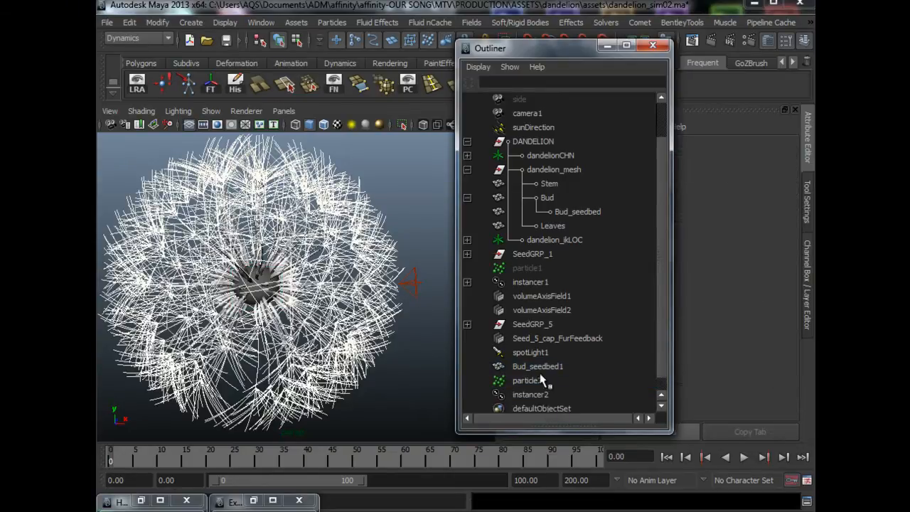
- With particle2 selected, list the scene's expressions by name and load particleShape2's creation expression
left_click(540, 380)
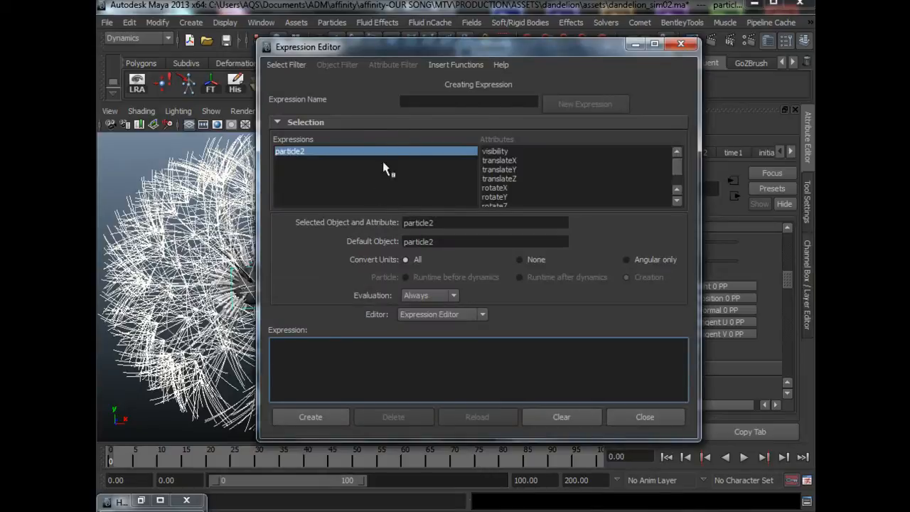
left_click(287, 65)
left_click(301, 77)
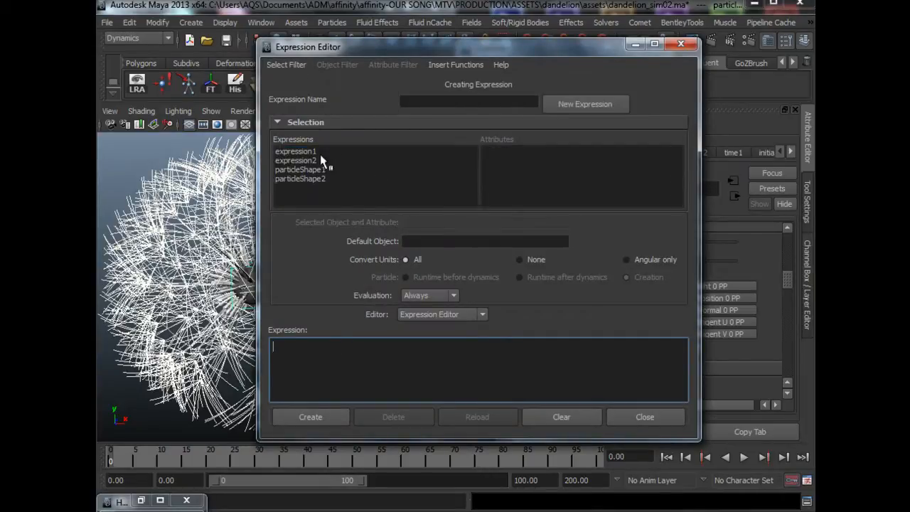
left_click(315, 179)
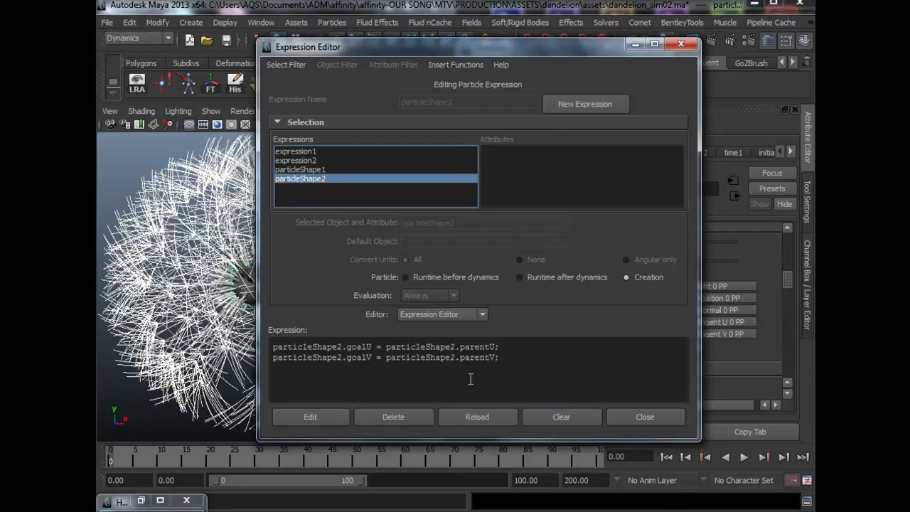
- Comment out the goalU and goalV lines of particleShape2's creation expression with //
left_click_drag(518, 360, 285, 334)
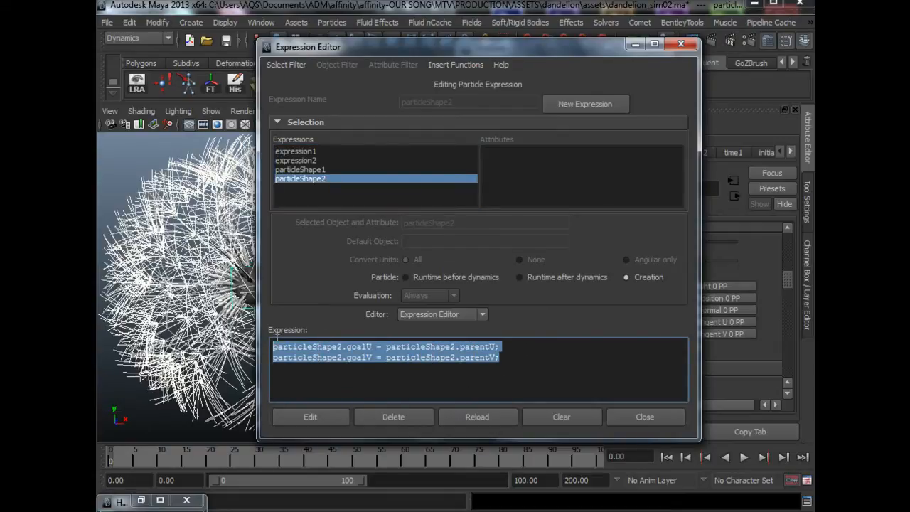
left_click(274, 346)
type("//")
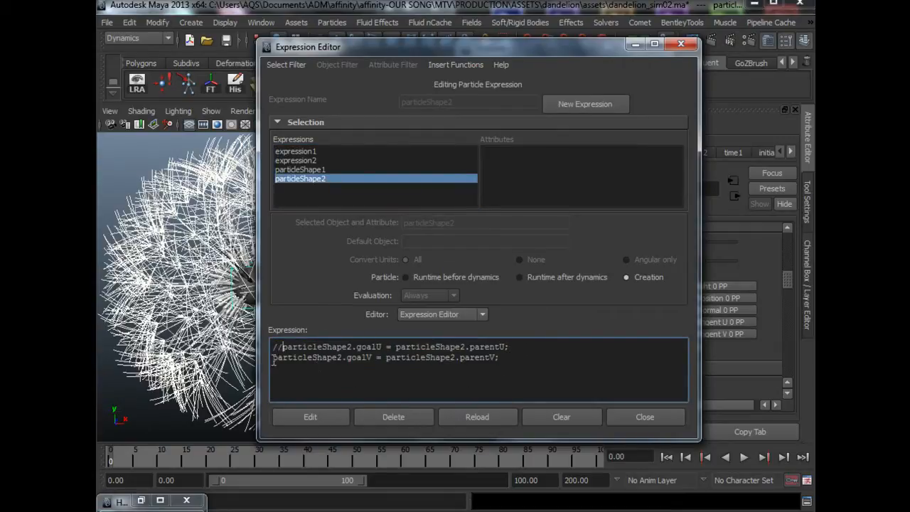
left_click(273, 358)
type("//")
- Clear the goalU and goalV lines, delete particleShape2's creation expression entirely and close the Expression Editor
key("ctrl+a")
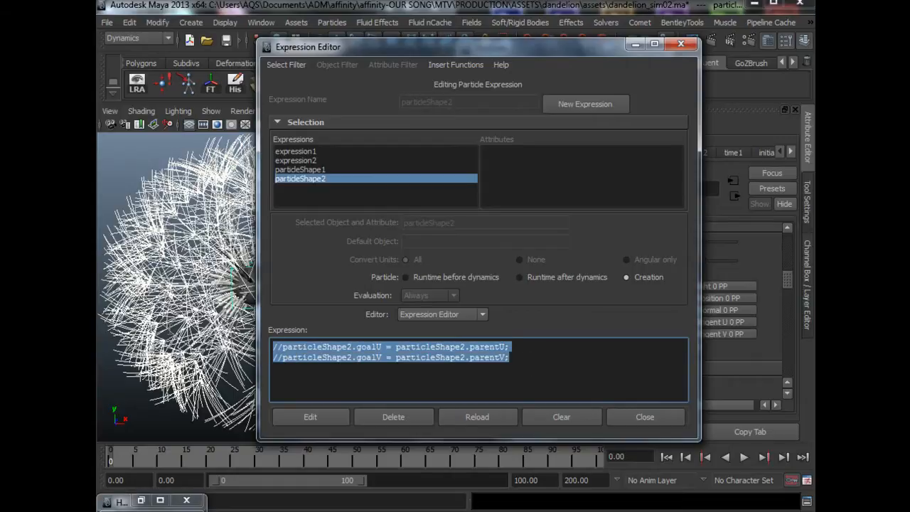
key("Delete")
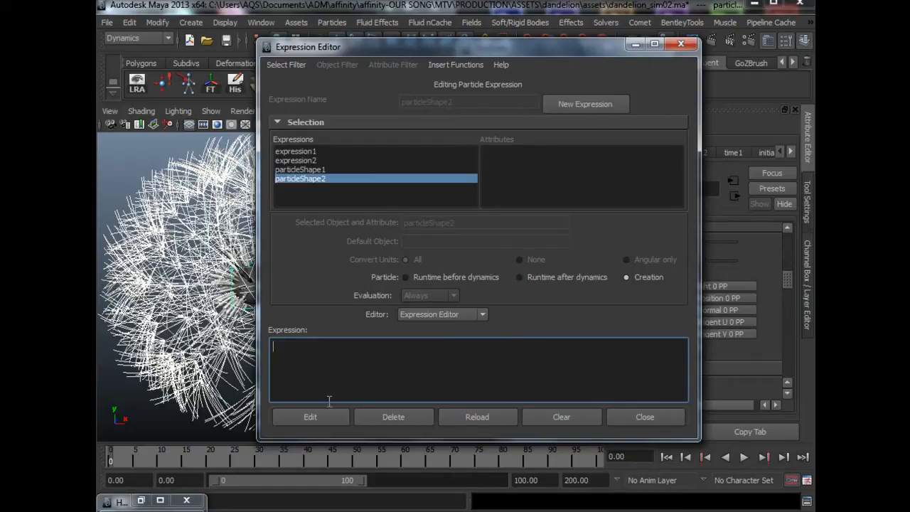
left_click(384, 418)
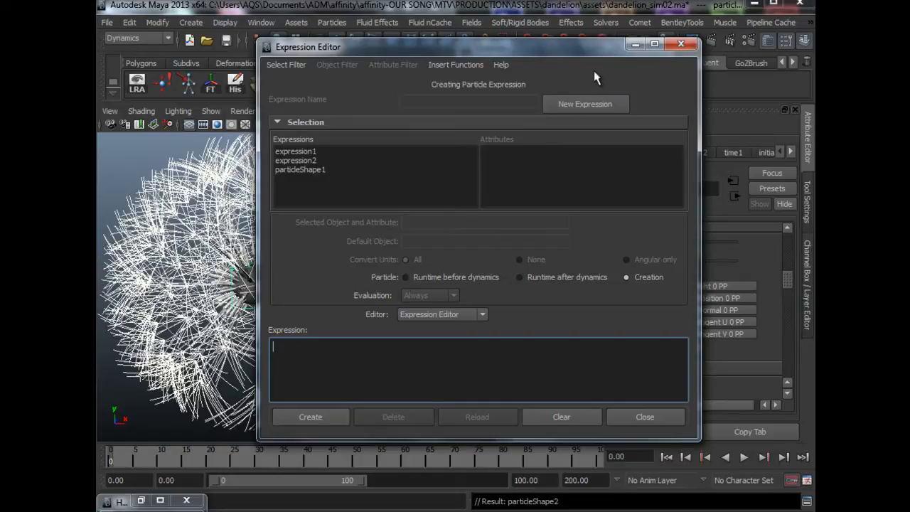
left_click(681, 43)
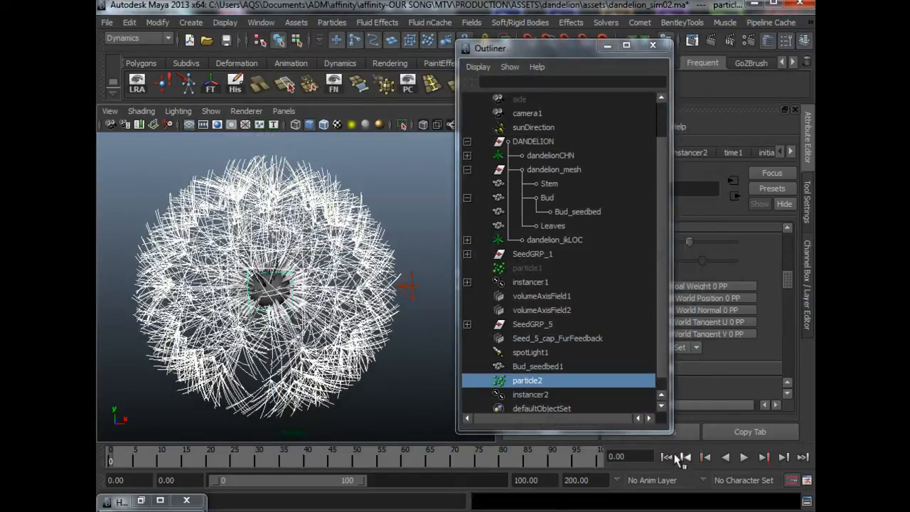
- Rewind to frame 0, inspect the seeds around the seedbed and move the Outliner clear of particleShape2's attributes
left_click(675, 457)
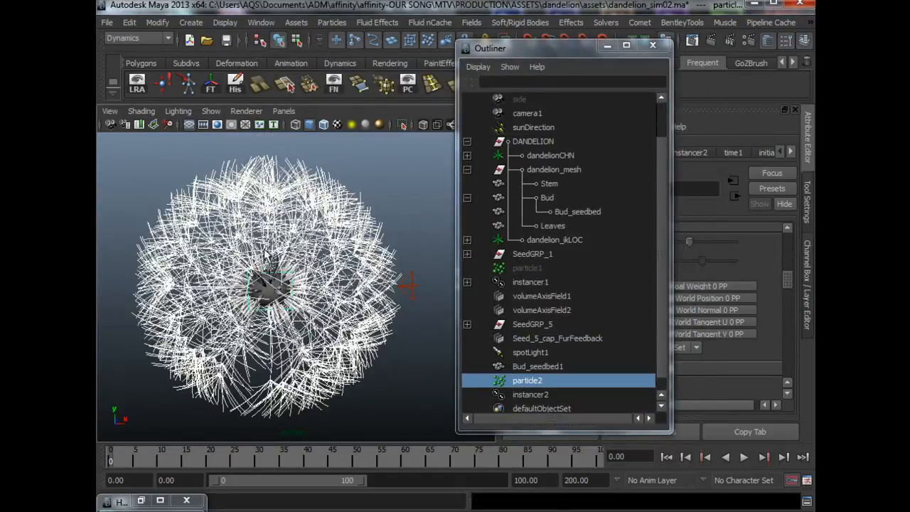
scroll(277, 249, "up", 5)
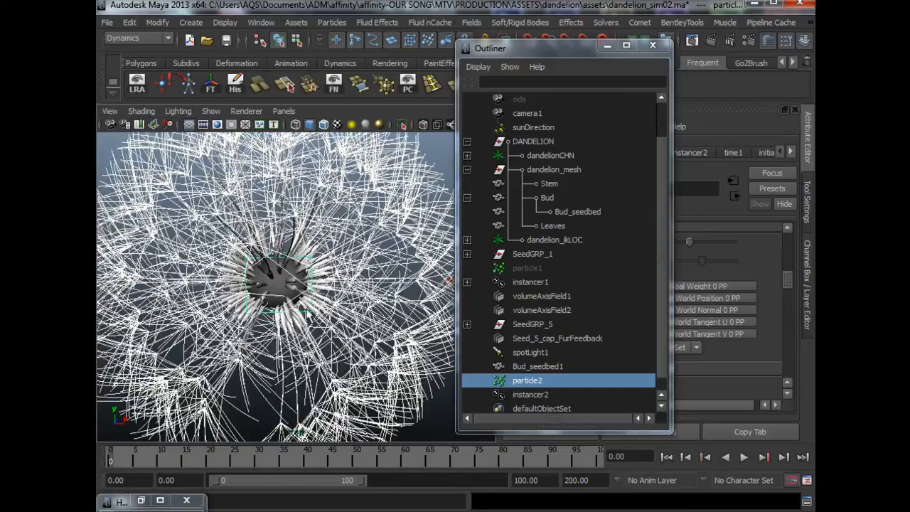
left_click_drag(519, 52, 473, 55)
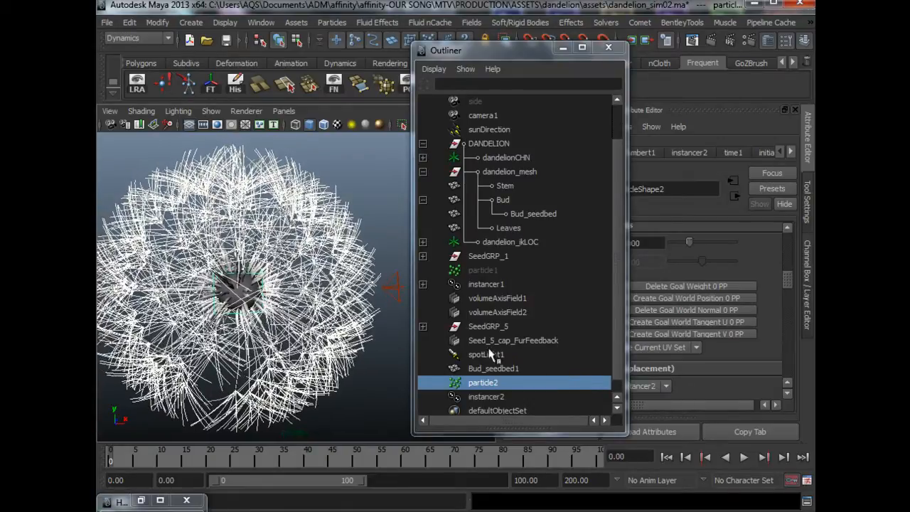
left_click_drag(544, 57, 462, 50)
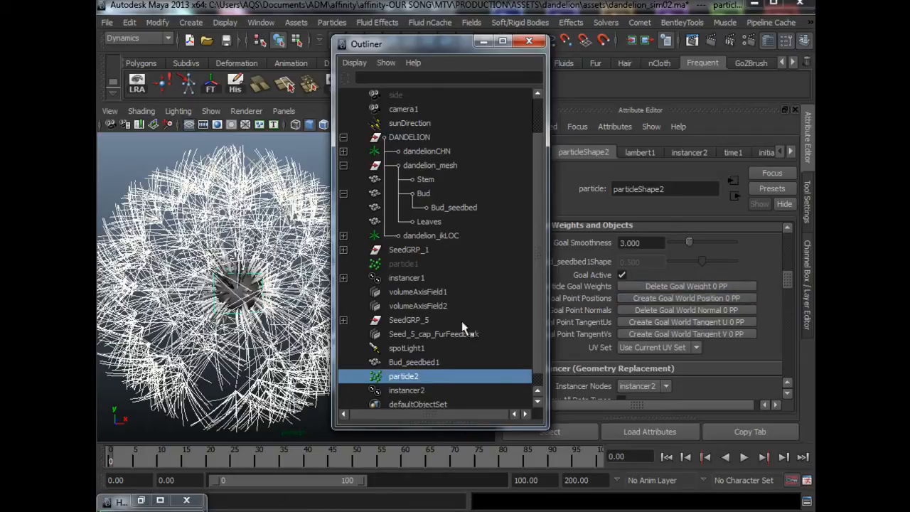
left_click(261, 22)
mouse_move(315, 94)
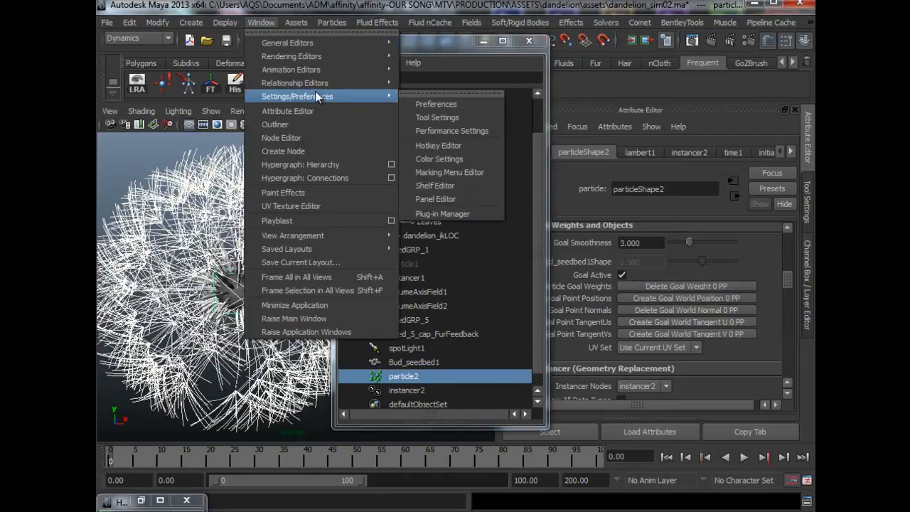
mouse_move(336, 68)
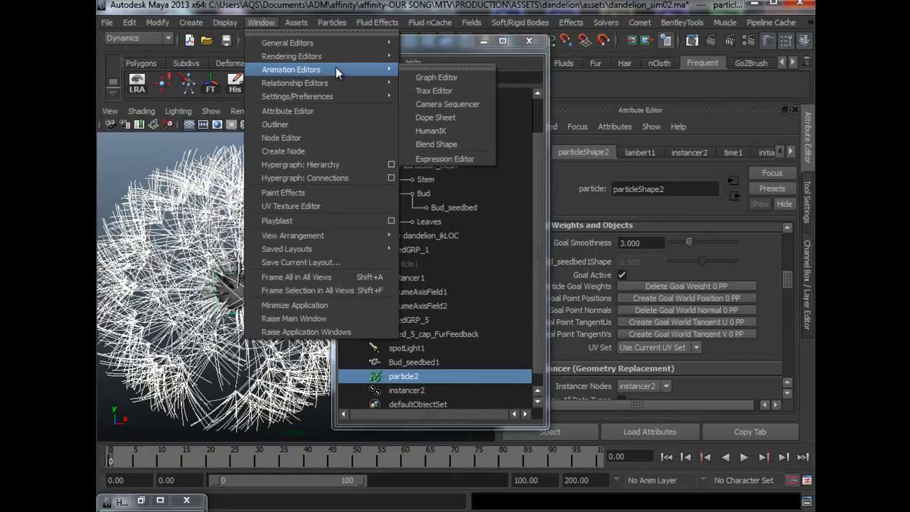
left_click(335, 68)
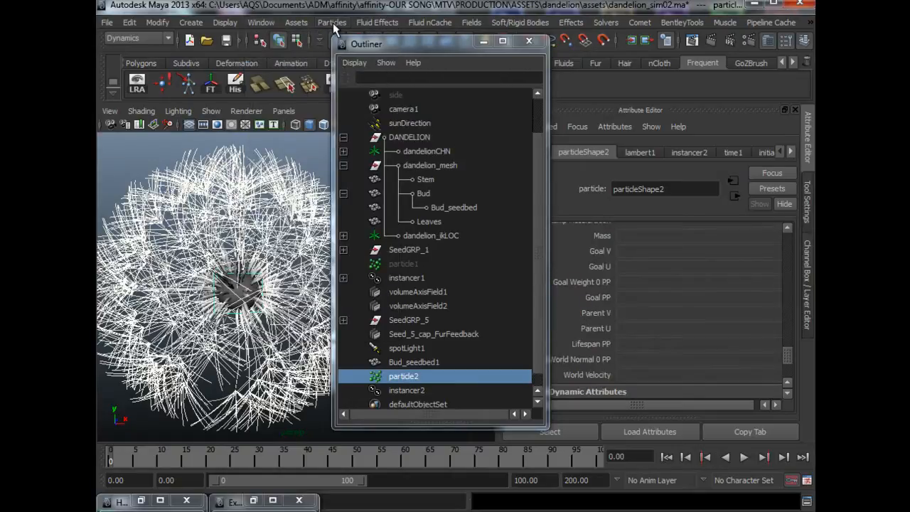
- Create a creation expression on particleShape2's Goal Weight 0 PP reading particleShape2.goalWeight0PP = 1;
right_click(631, 285)
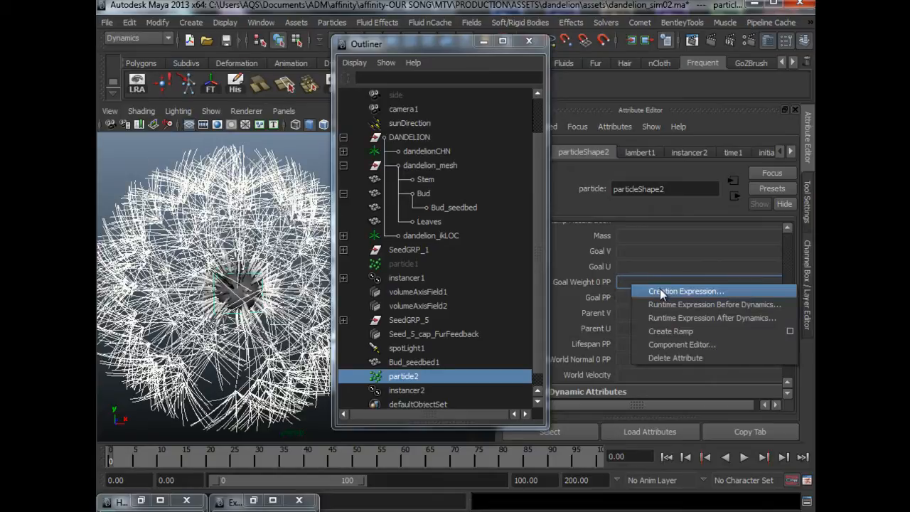
left_click(660, 291)
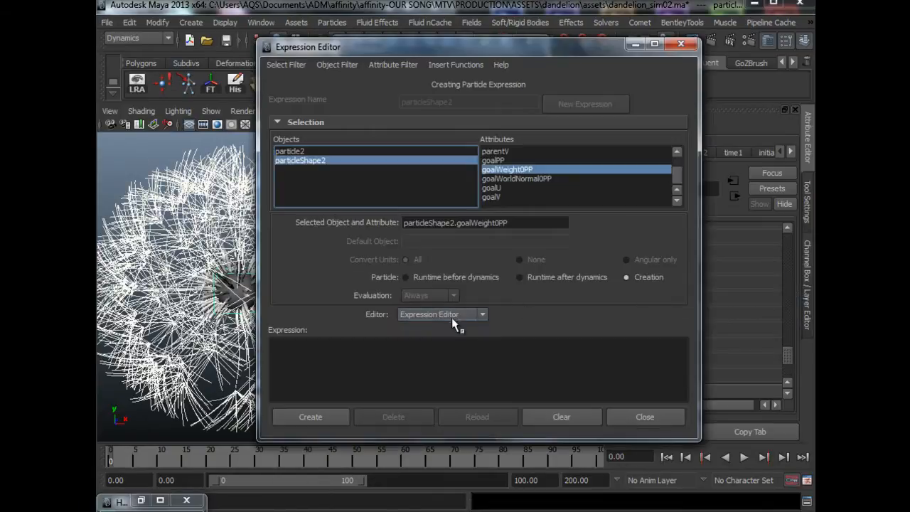
left_click_drag(521, 225, 383, 223)
key("ctrl+c")
left_click(444, 377)
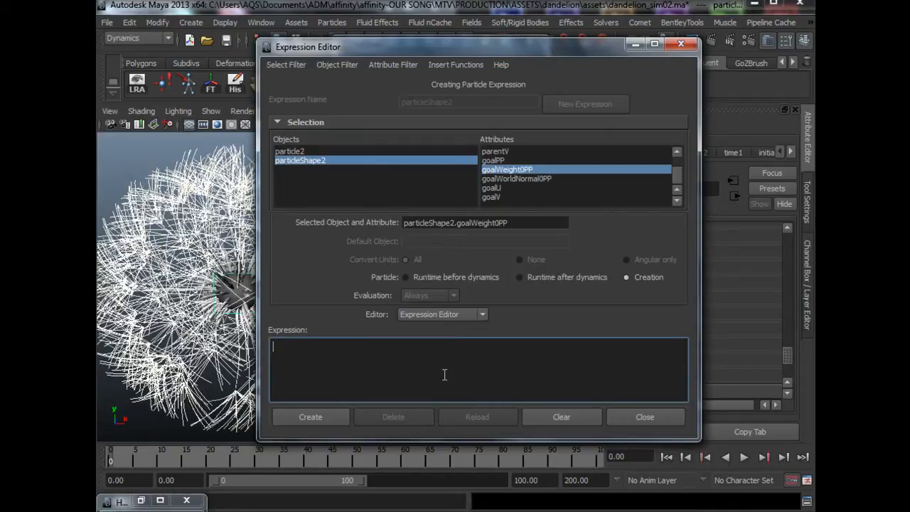
key("ctrl+v")
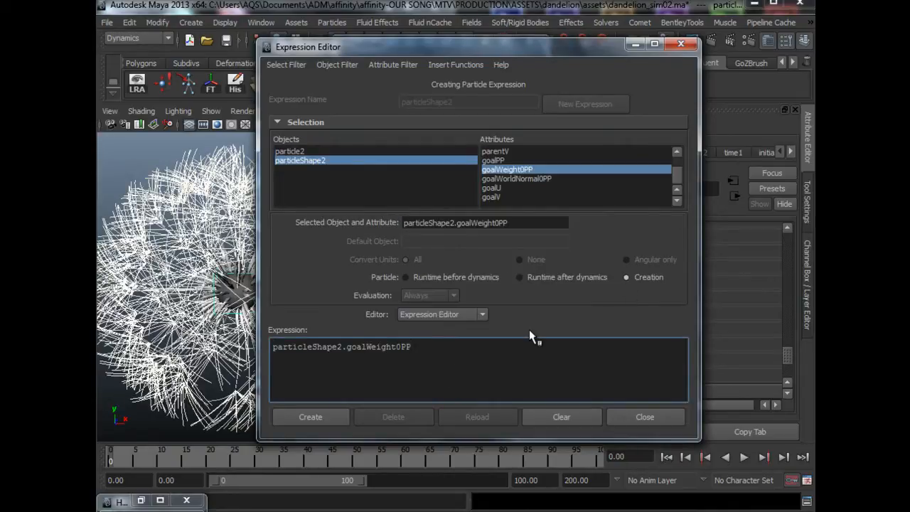
type("= 1;")
left_click(340, 415)
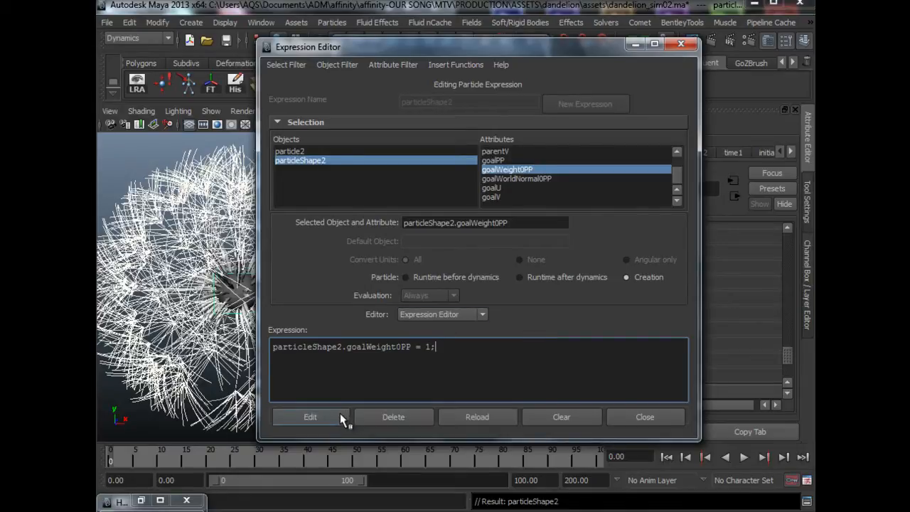
- Create a runtime-before-dynamics expression for particleShape2 reading particleShape2.goalWeight0PP = 0.01;
left_click(450, 276)
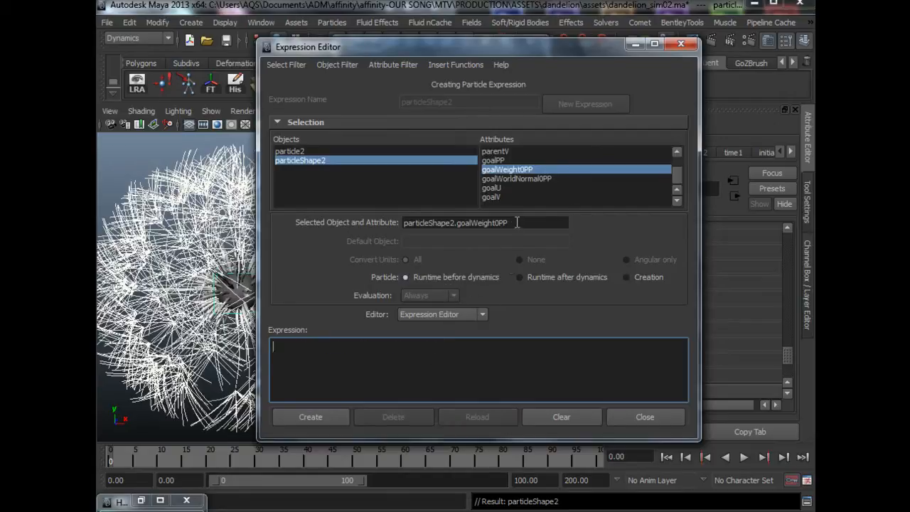
left_click_drag(516, 223, 378, 222)
key("ctrl+c")
left_click(403, 349)
key("ctrl+v")
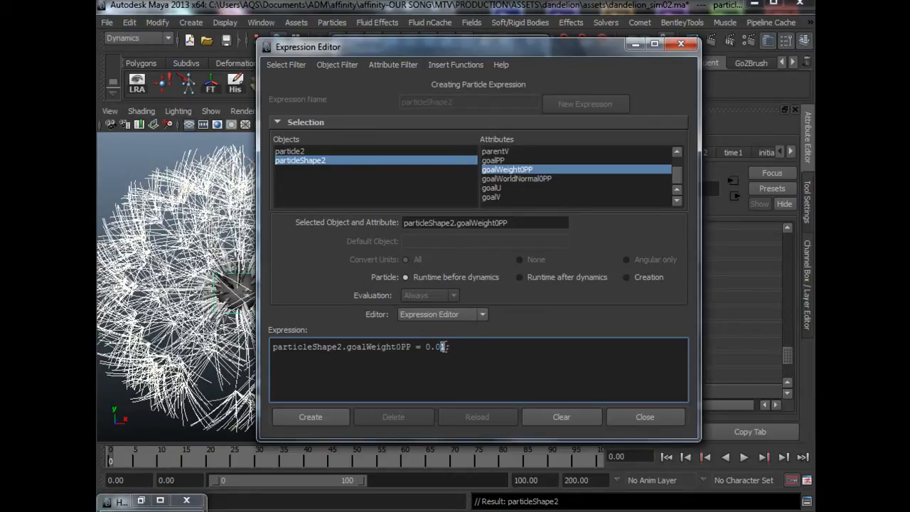
left_click_drag(426, 346, 451, 344)
middle_click_drag(252, 229, 233, 222, "alt")
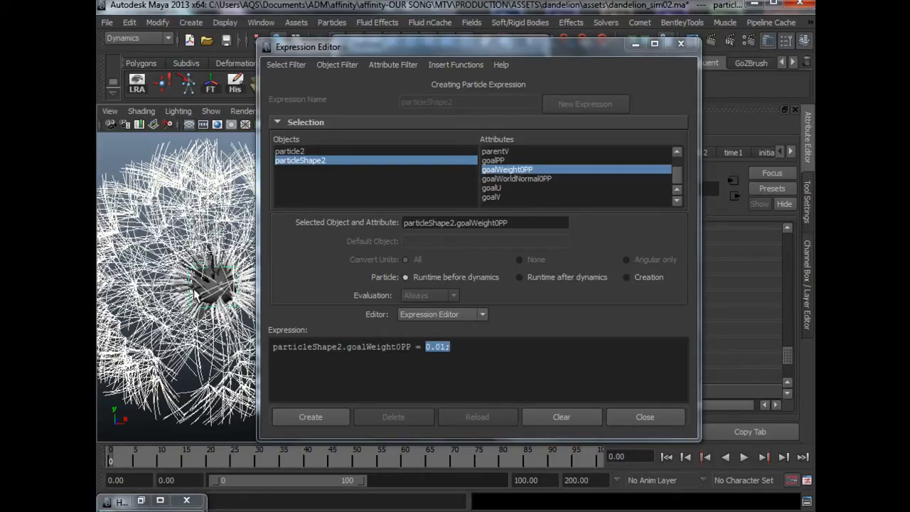
left_click(352, 398)
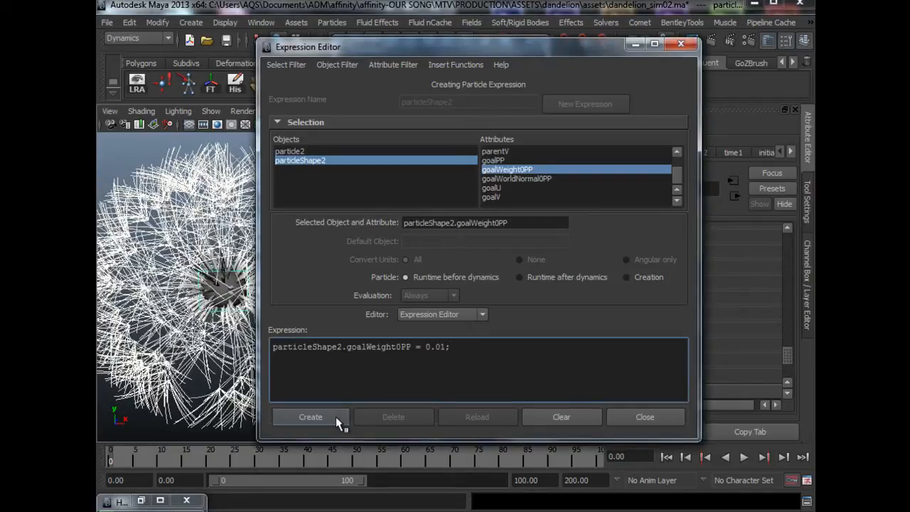
left_click(336, 417)
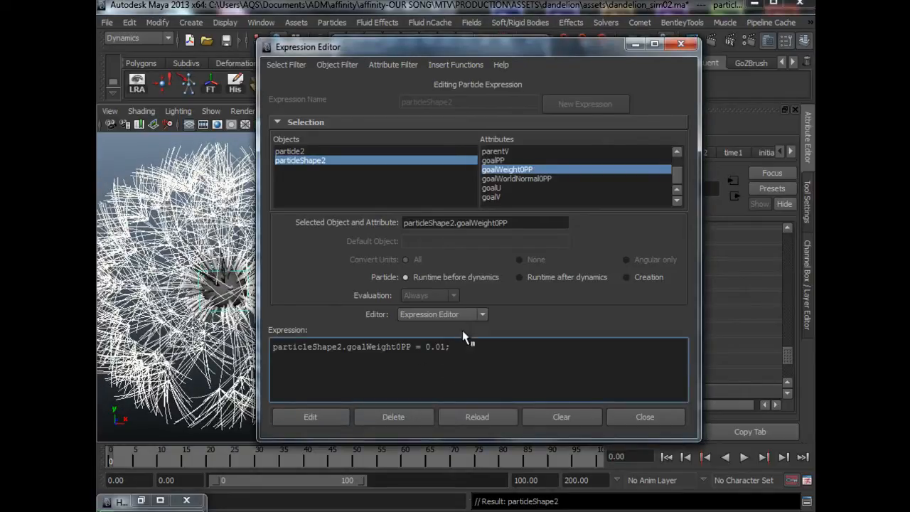
- Uncover the dandelion head by moving the Expression Editor aside, then play the simulation from frame 0 to frame 15
left_click_drag(509, 47, 640, 60)
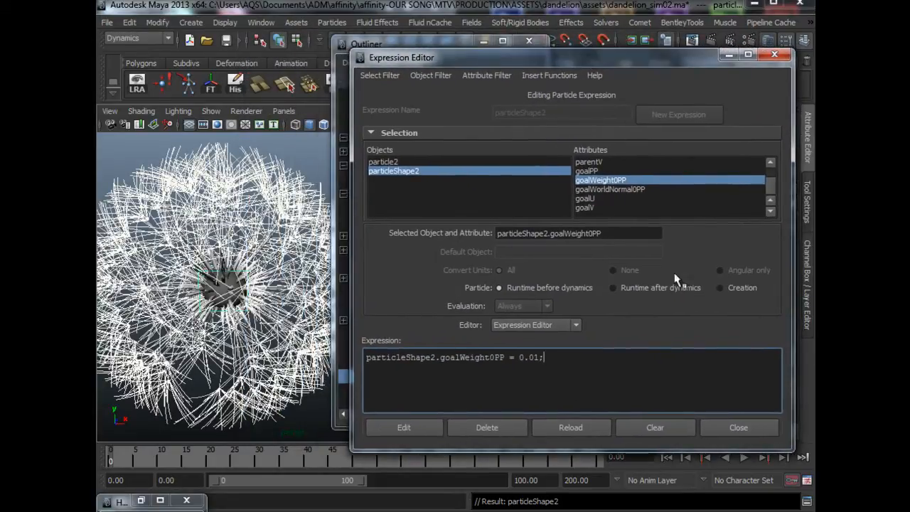
left_click(667, 457)
left_click(744, 458)
left_click(744, 459)
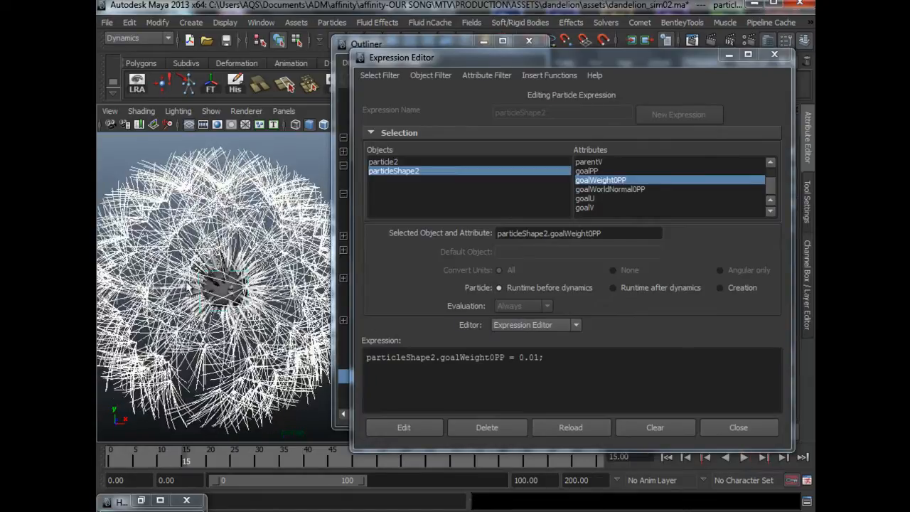
- Rewind to frame 0, frame the dandelion heads and wind fields in the perspective view and play the simulation to frame 22
left_click(667, 457)
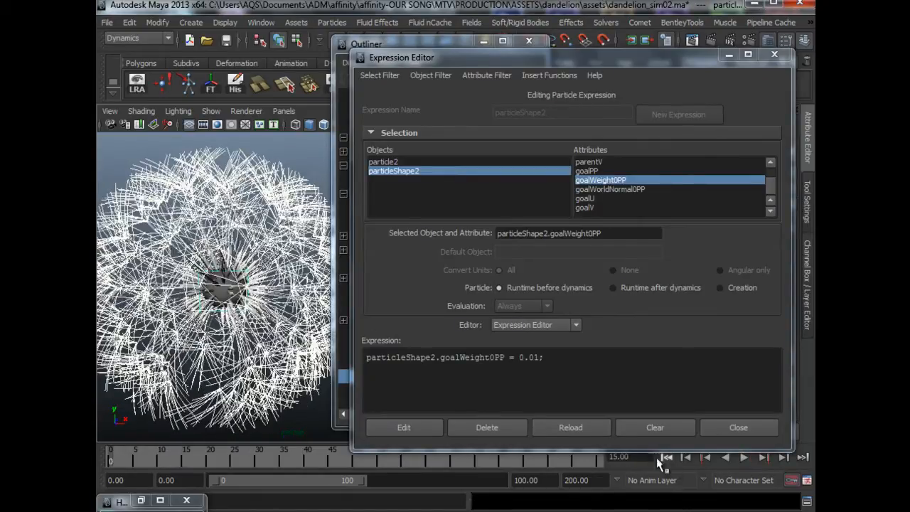
mouse_move(575, 58)
left_mouse_down()
mouse_move(459, 58)
mouse_move(573, 62)
left_mouse_up()
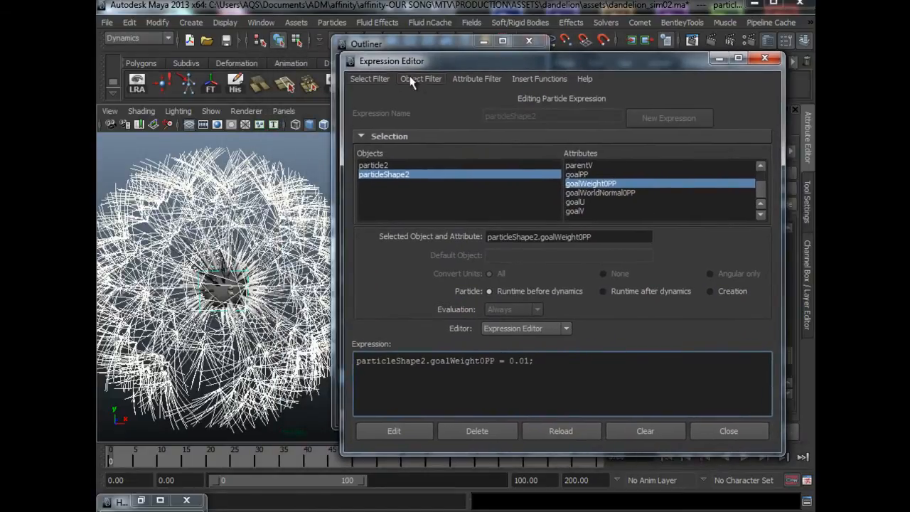
left_click_drag(436, 65, 207, 59)
left_click_drag(280, 57, 551, 62)
middle_click_drag(225, 248, 177, 269, "alt")
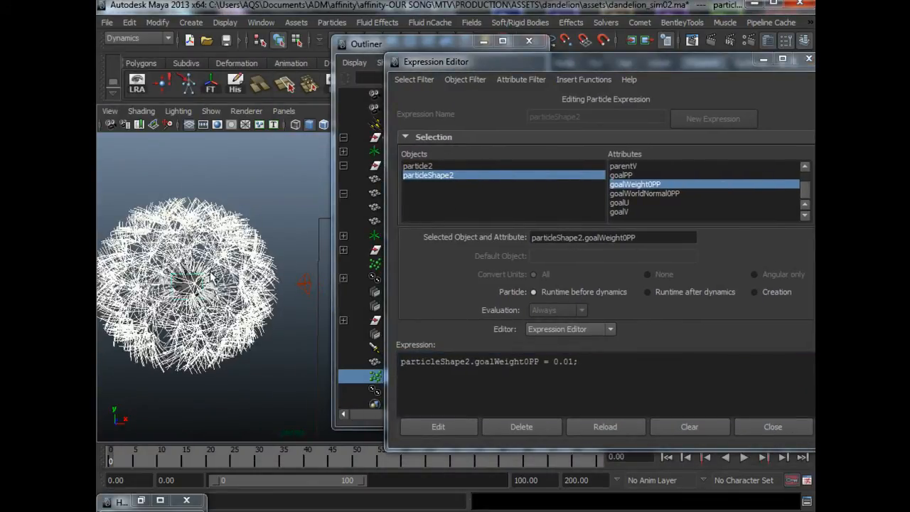
left_click_drag(211, 324, 186, 287, "alt")
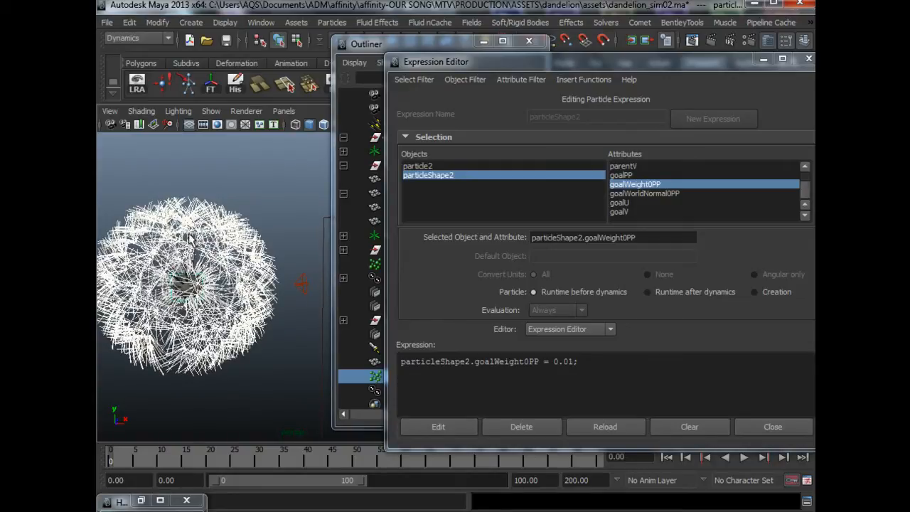
left_click_drag(249, 303, 278, 302, "alt")
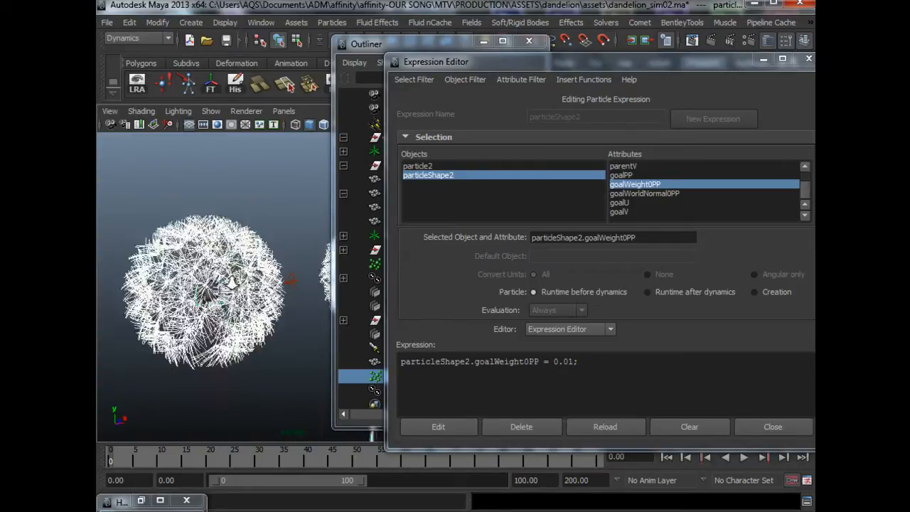
right_click_drag(278, 302, 261, 304, "alt")
middle_click_drag(266, 304, 219, 296, "alt")
right_click_drag(237, 325, 226, 291, "alt")
middle_click_drag(268, 350, 238, 350, "alt")
left_click_drag(237, 350, 328, 355, "alt")
left_click_drag(269, 360, 245, 337, "alt")
middle_click_drag(254, 343, 251, 368, "alt")
left_click_drag(245, 302, 227, 291, "alt")
left_click_drag(135, 461, 220, 461)
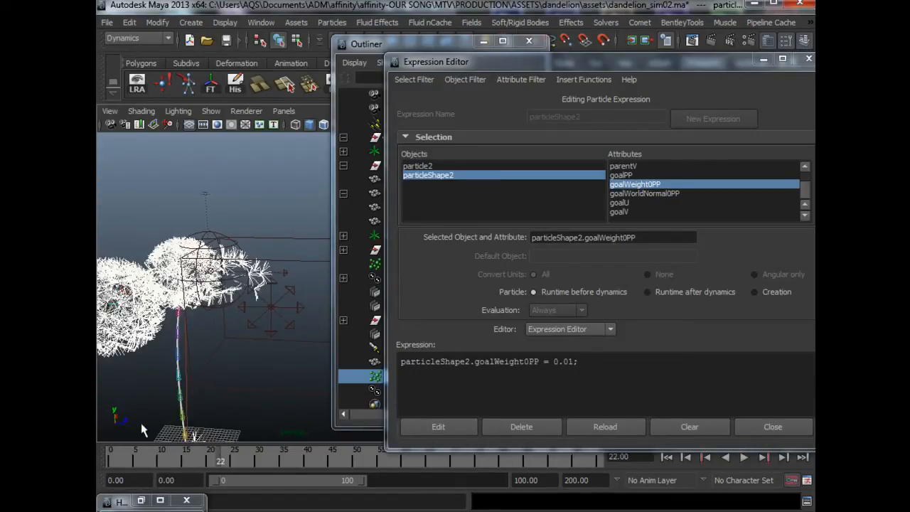
left_click_drag(158, 412, 225, 354, "alt")
- Minimize the Expression Editor and Outliner, hide the Attribute Editor and show the perspective view at full size around the dandelion heads
key("space")
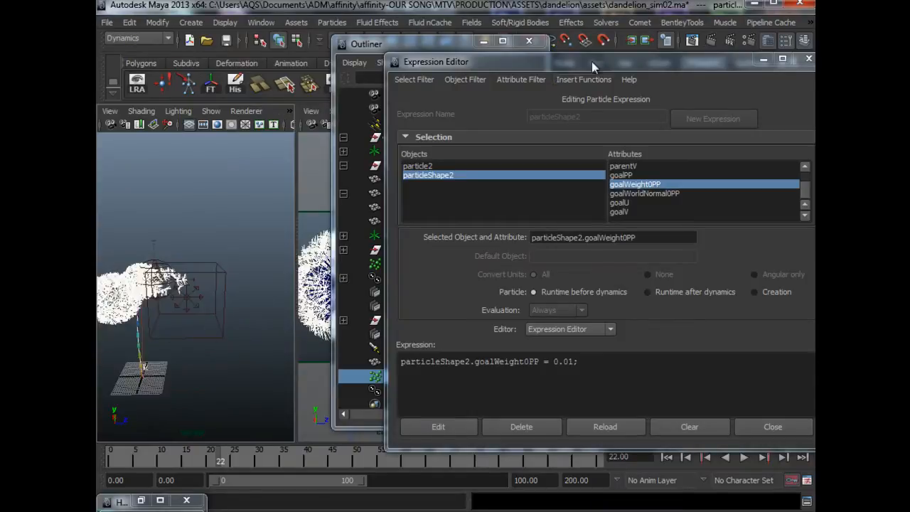
left_click(763, 58)
left_click(484, 41)
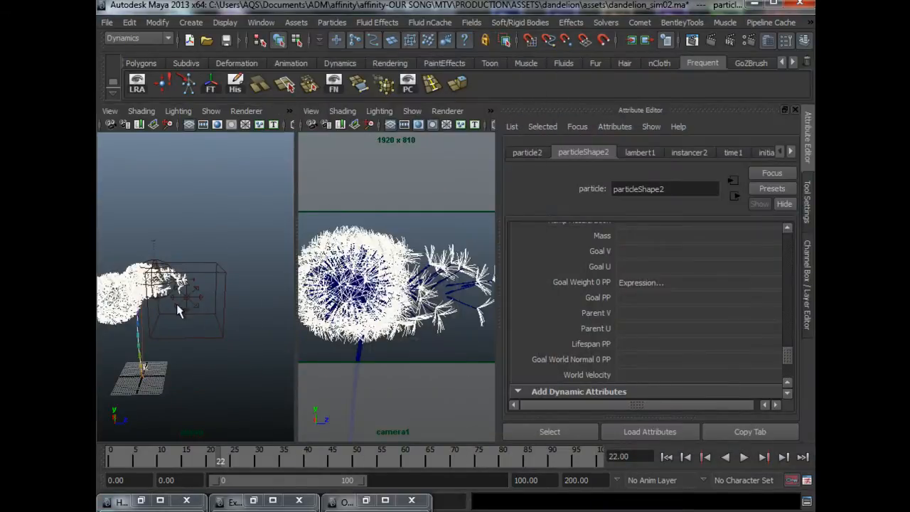
key("space")
left_click(808, 161)
middle_click_drag(542, 312, 556, 314, "alt")
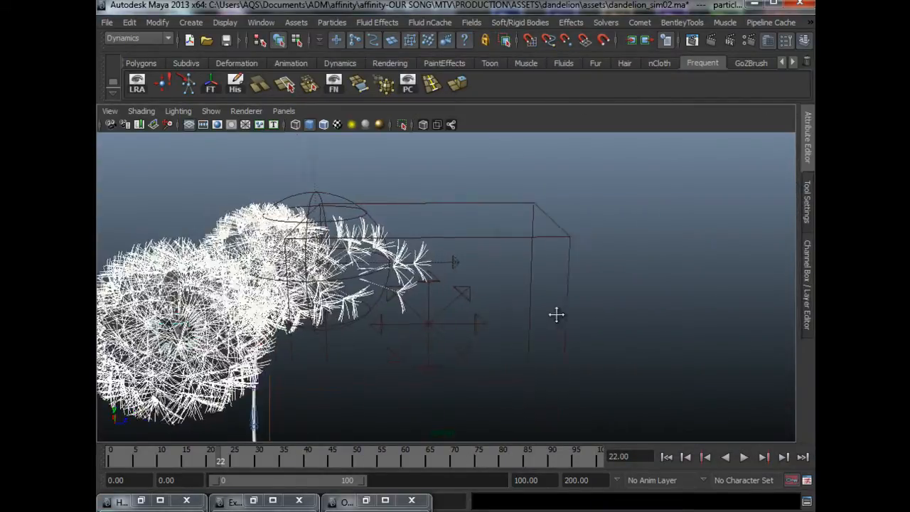
left_click_drag(556, 315, 508, 291, "alt")
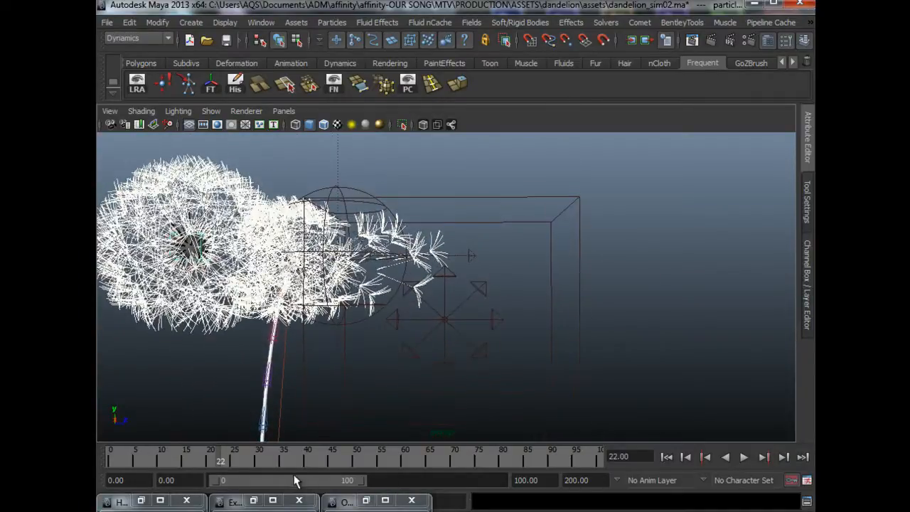
- Advance the simulation to frame 37 and examine the orientation of the seeds blown off the dandelion head
left_click_drag(235, 463, 294, 463)
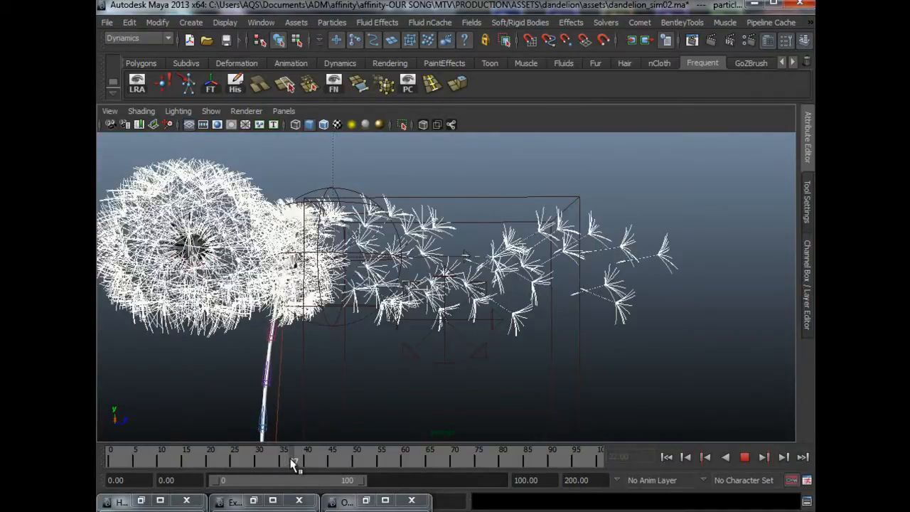
left_click_drag(300, 345, 355, 363, "alt")
right_click_drag(352, 383, 307, 319, "alt")
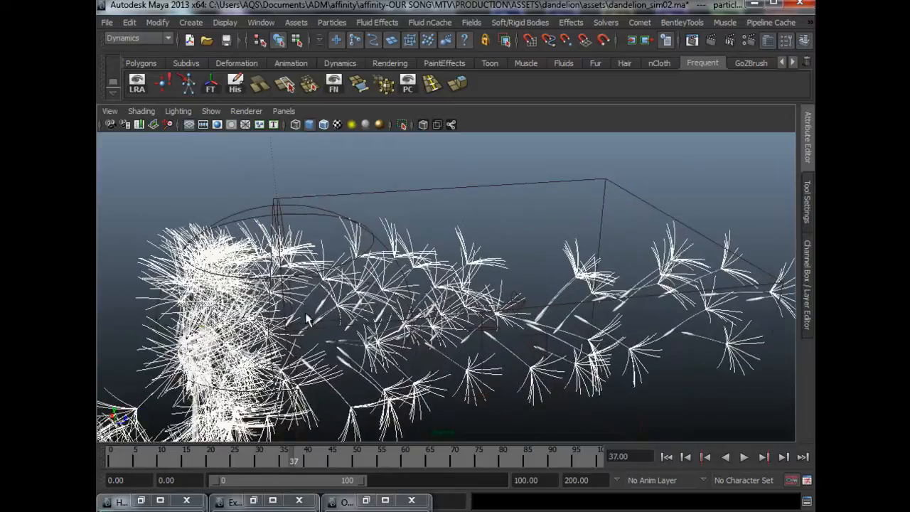
middle_click_drag(306, 313, 307, 307, "alt")
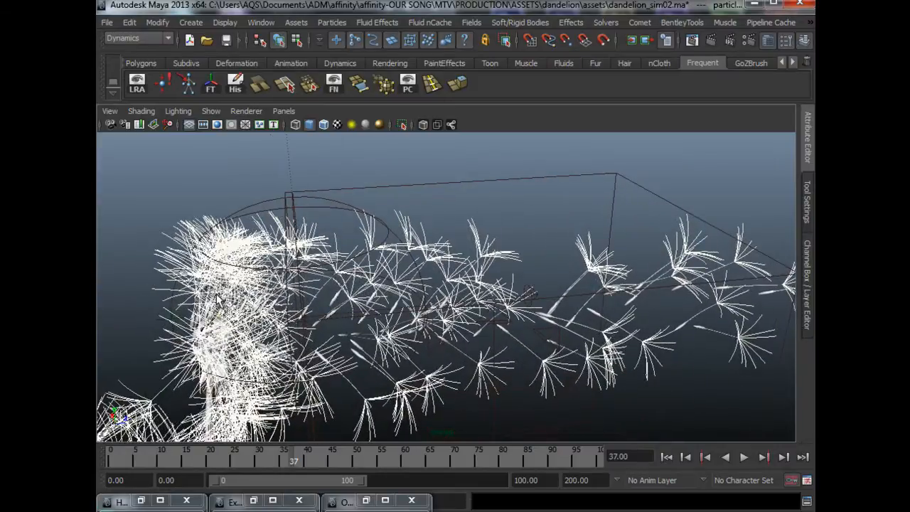
left_click_drag(211, 303, 226, 304, "alt")
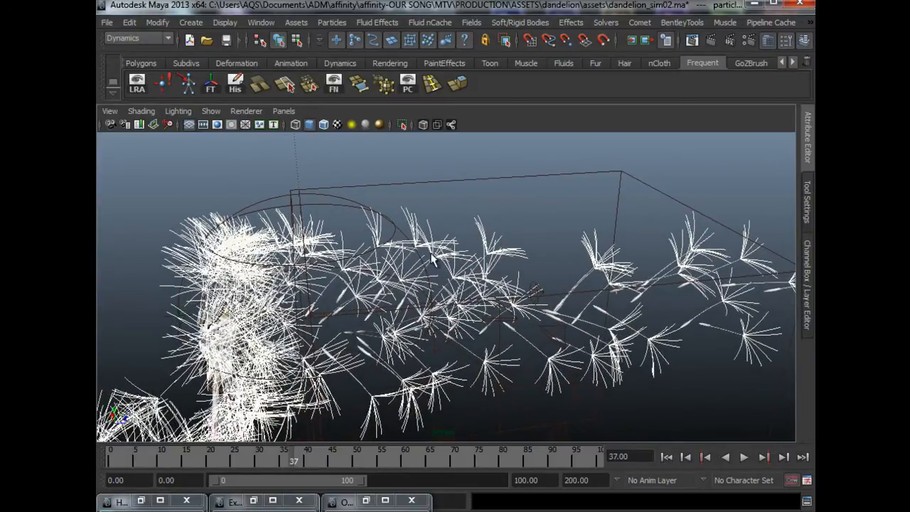
left_click_drag(567, 314, 426, 320, "alt")
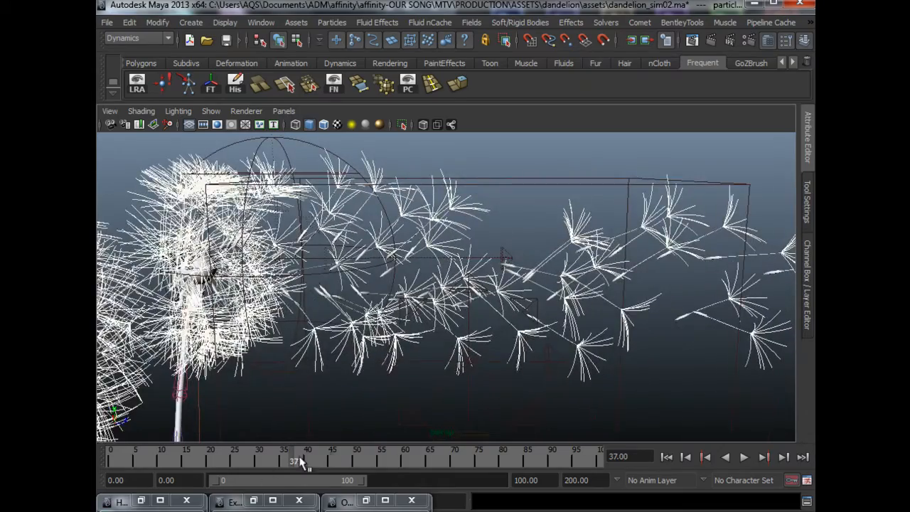
- Play the simulation on from frame 37 to frame 61 and view the drifting seeds together with both heads
key("alt+v")
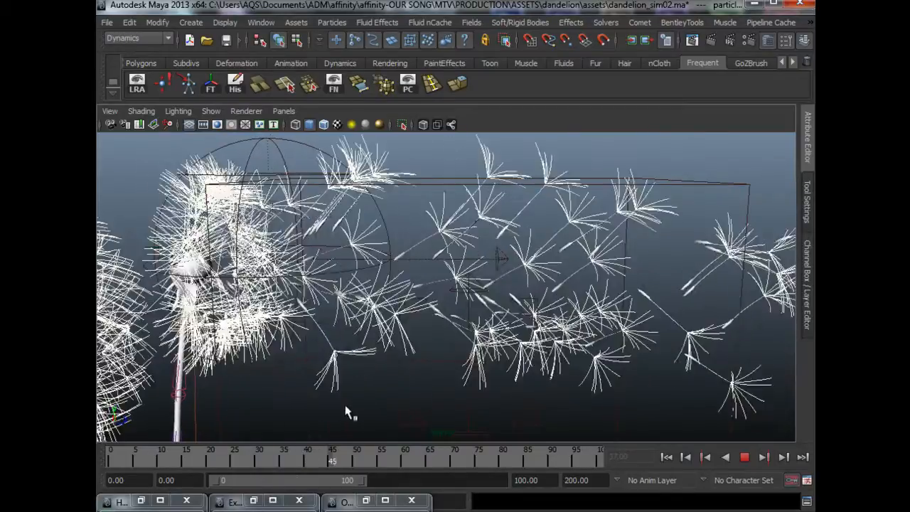
key("Escape")
left_click_drag(398, 420, 386, 363, "alt")
- Bring back the Outliner, select particle2 and uncover particleShape2's per-particle attributes
left_click(253, 500)
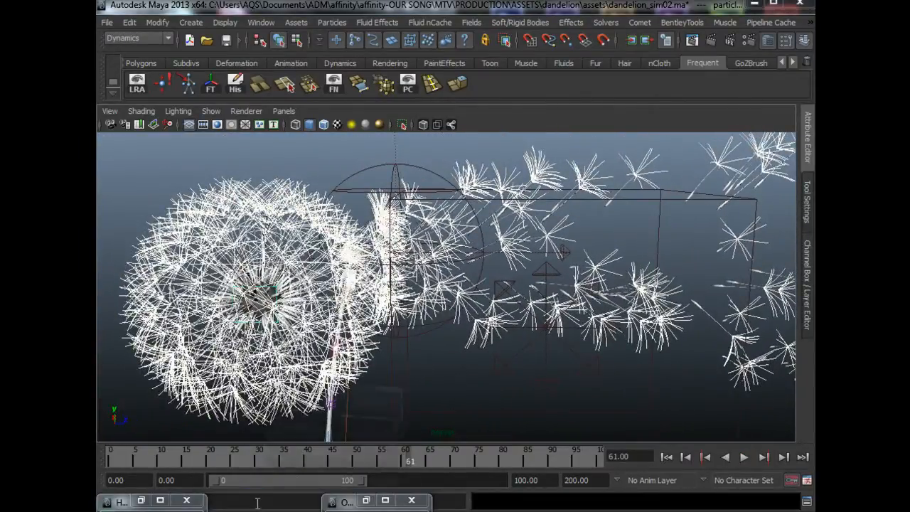
left_click_drag(644, 62, 492, 50)
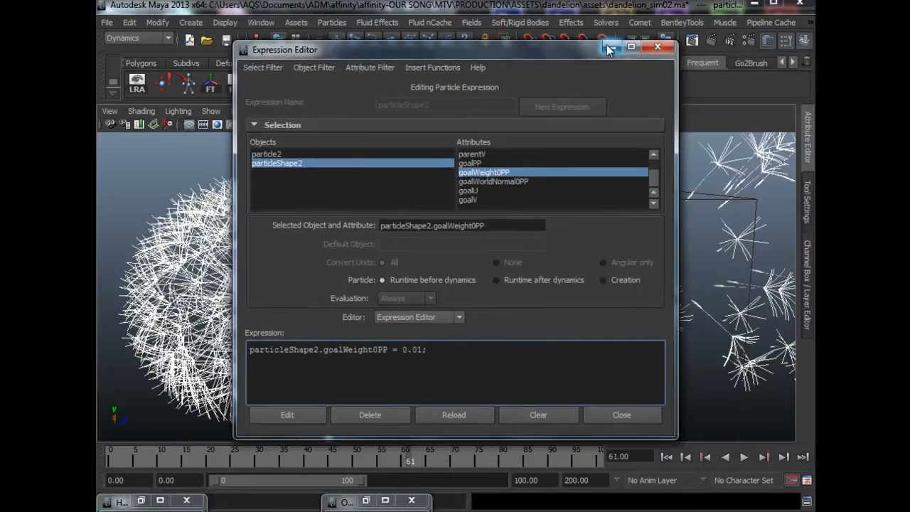
left_click(366, 500)
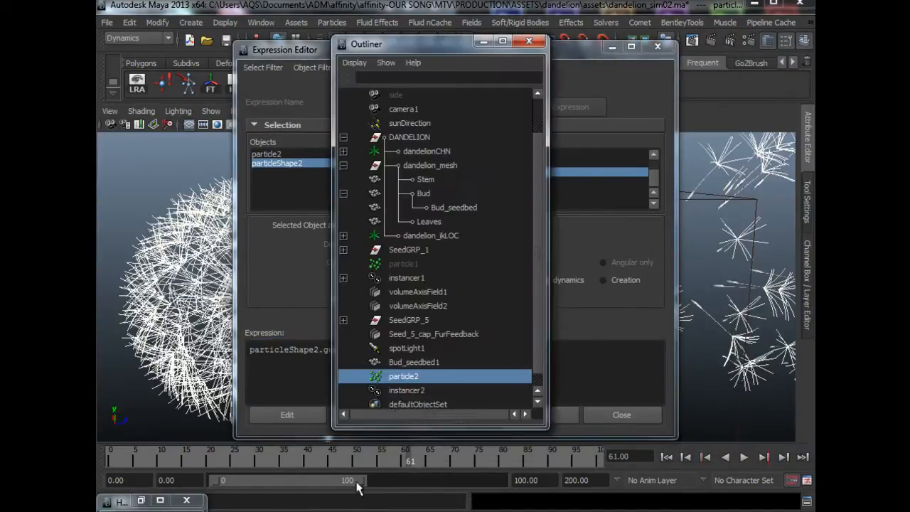
left_click(411, 381)
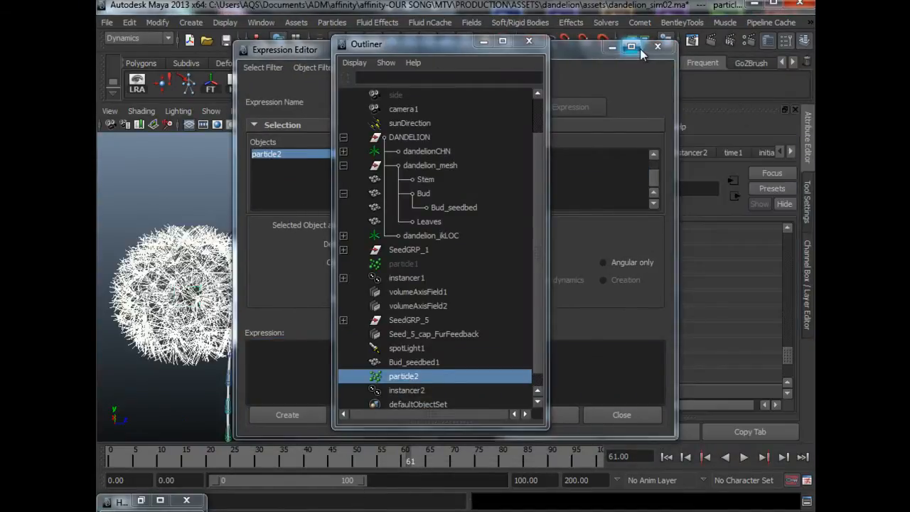
left_click(638, 49)
left_click(615, 48)
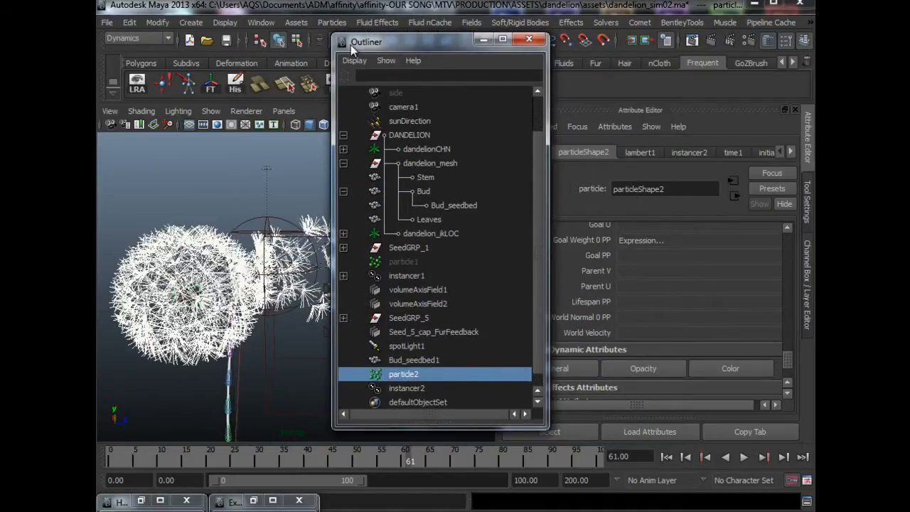
left_click_drag(350, 45, 261, 39)
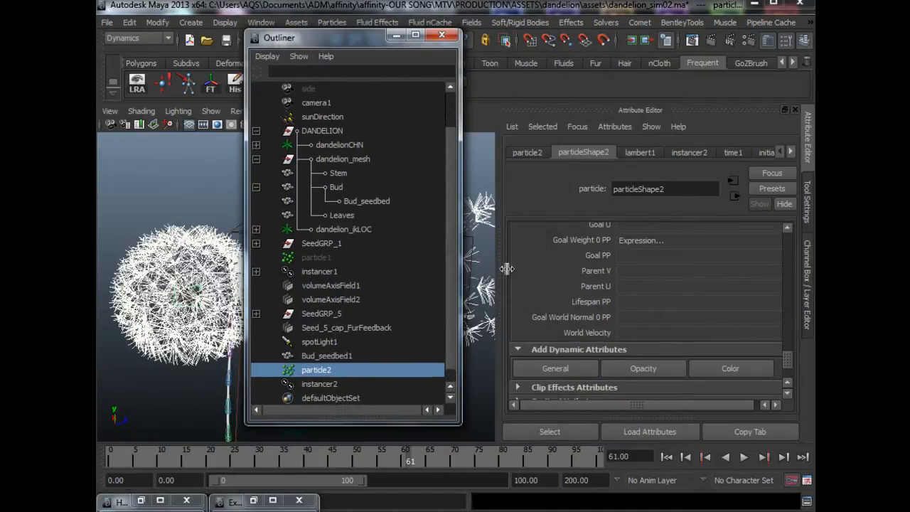
- Add a per-particle vector attribute named aimCtr, with an initial state attribute, to particleShape2
left_click(556, 368)
left_click(188, 78)
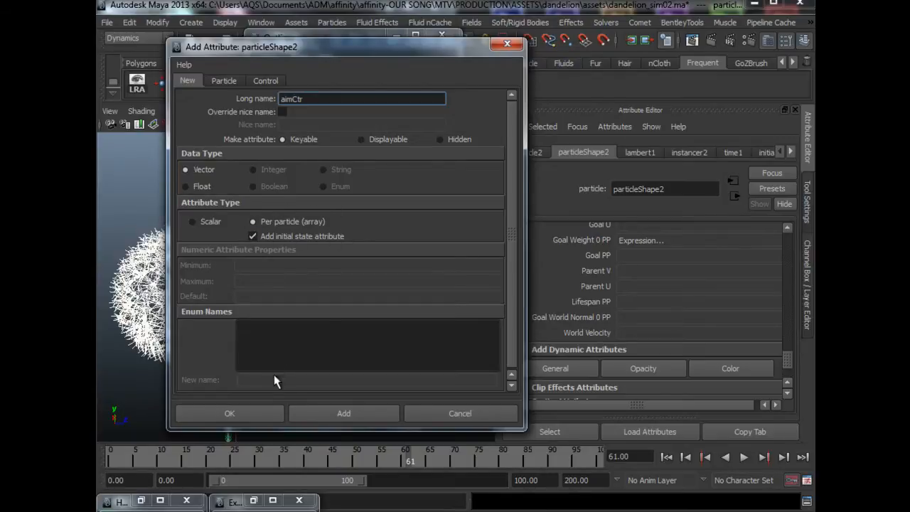
left_click(254, 411)
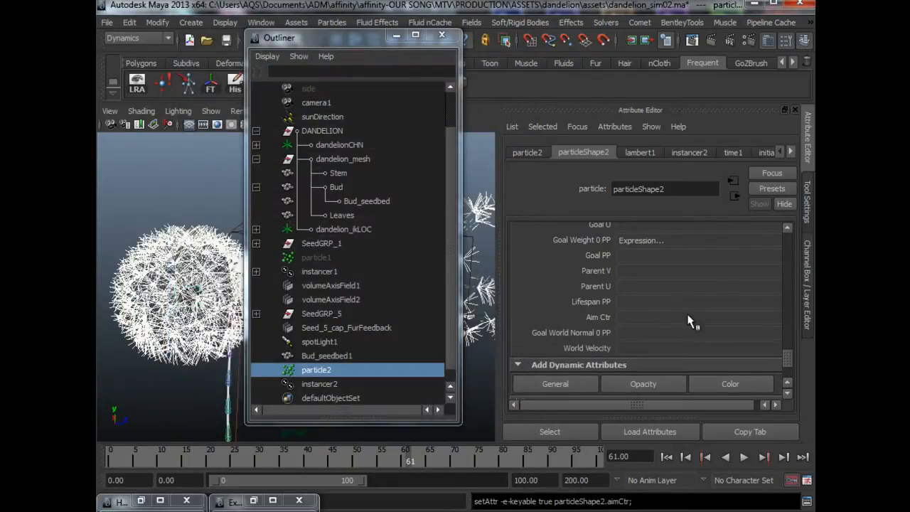
- Open the runtime-before-dynamics expression for particleShape2's new Aim Ctr attribute
scroll(634, 306, "down", 2)
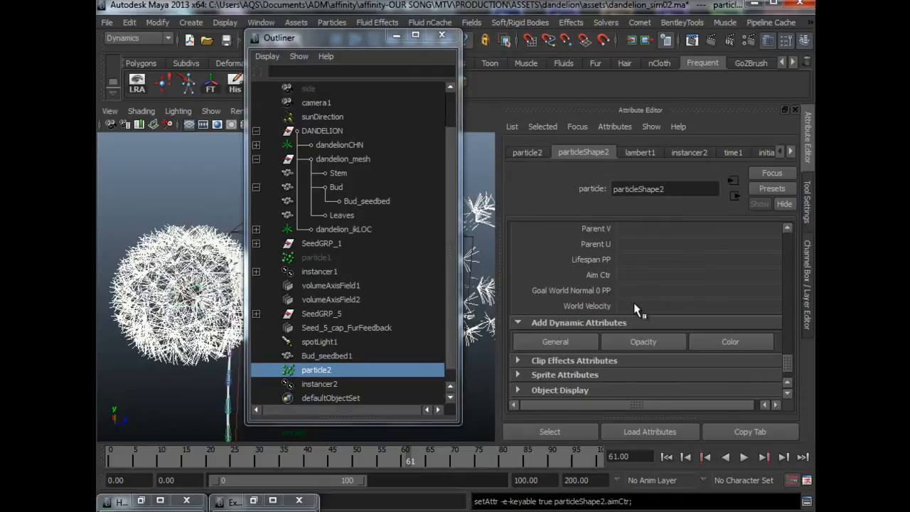
scroll(634, 303, "up", 2)
right_click(630, 319)
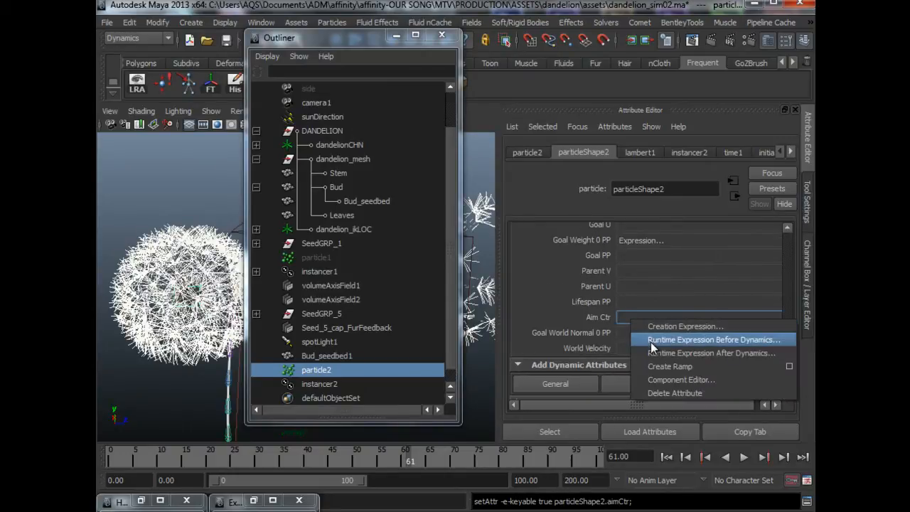
left_click(651, 340)
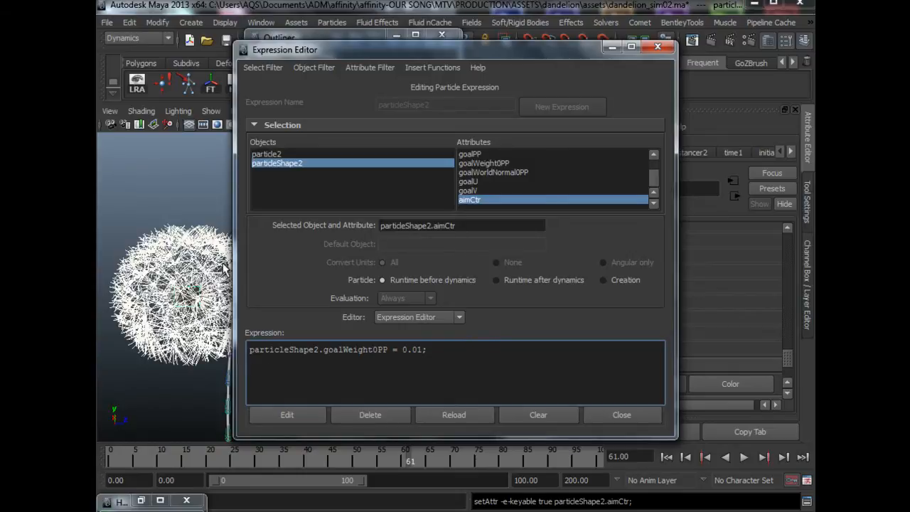
- List the scene's expressions by name and open particleShape1's runtime-before-dynamics expression
left_click(432, 397)
left_click(255, 67)
left_click(264, 94)
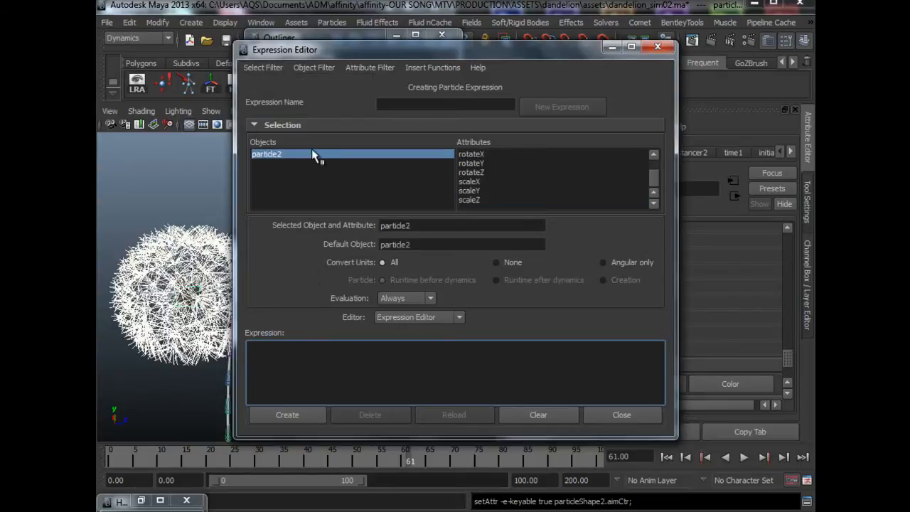
left_click(273, 67)
left_click(273, 81)
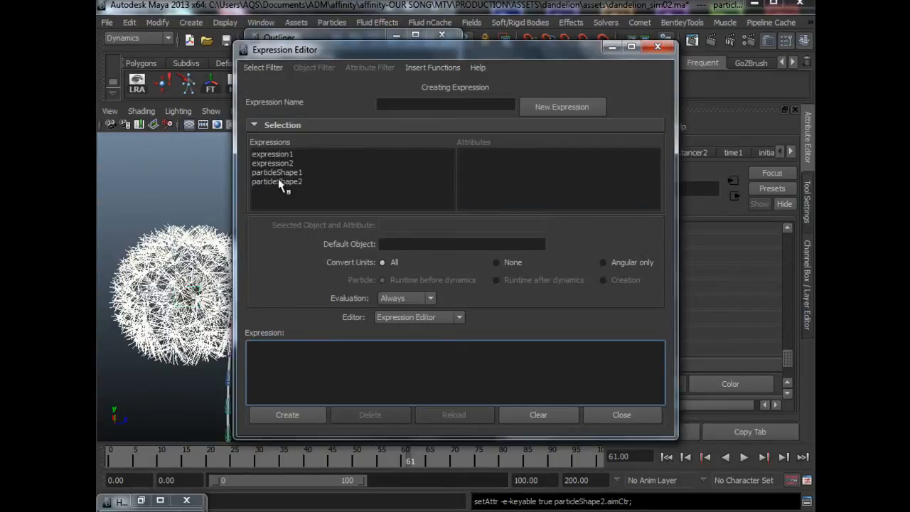
left_click(277, 173)
- Examine the aimCtr initialization lines in particleShape1's expression, including the frame 0 condition, the $curAim vector and goalWorldNormal0PP
left_click_drag(659, 353, 661, 360)
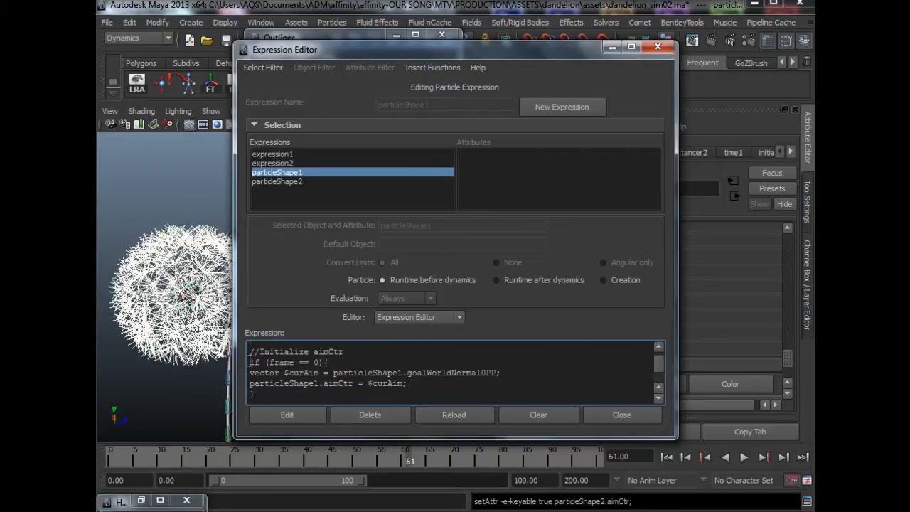
left_click_drag(253, 362, 333, 362)
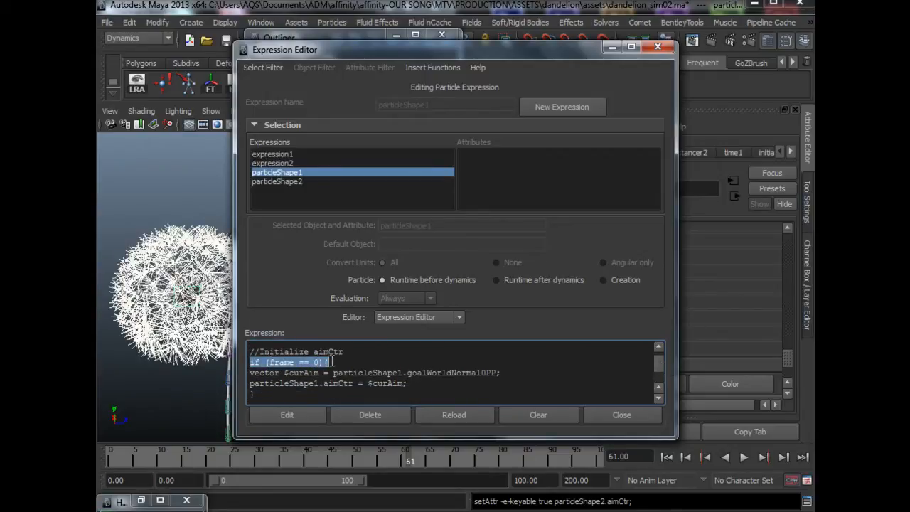
left_click_drag(252, 372, 324, 371)
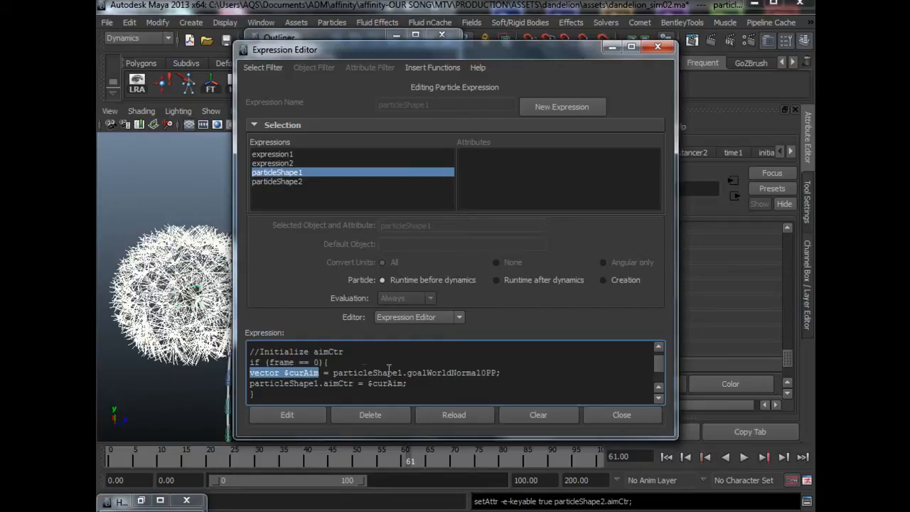
left_click(350, 372)
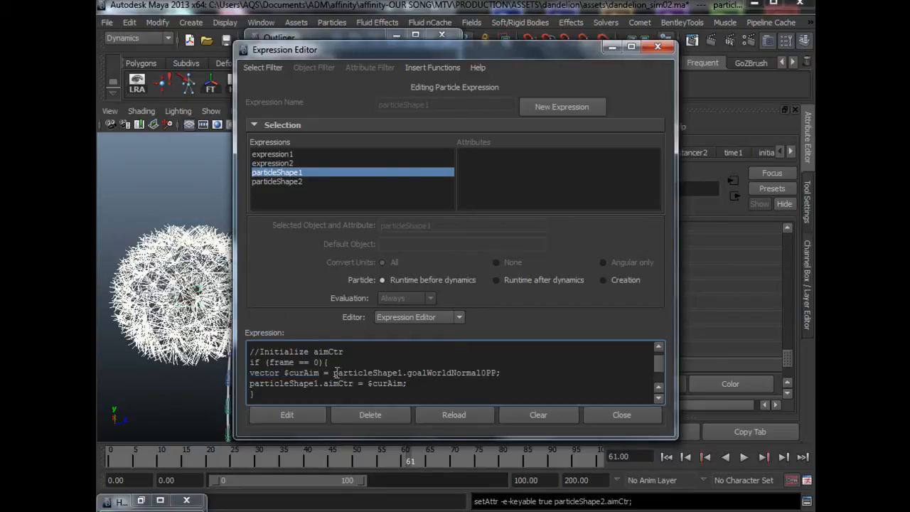
left_click_drag(408, 372, 501, 371)
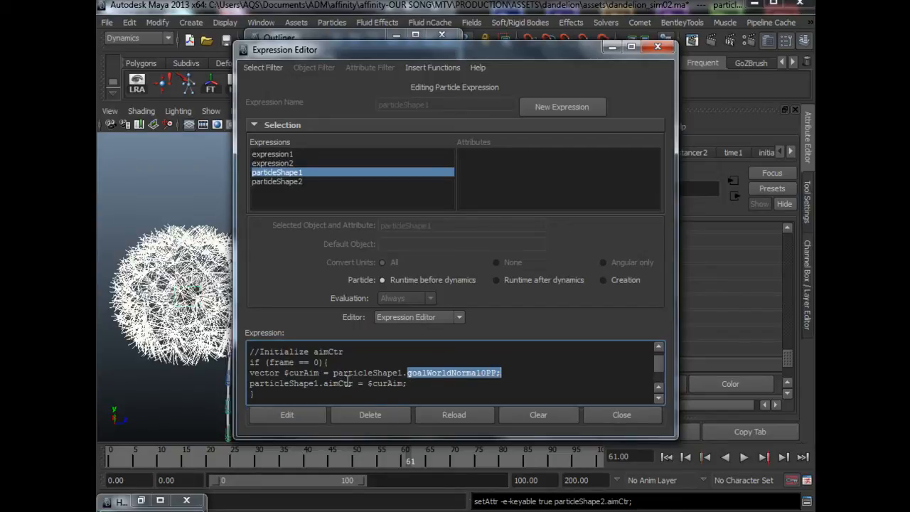
- Copy the frame 0 aimCtr initialization block from particleShape1's expression into particleShape2's expression, below its goalWeight0PP line
left_click_drag(356, 384, 251, 362)
left_click(305, 182)
left_click(295, 370)
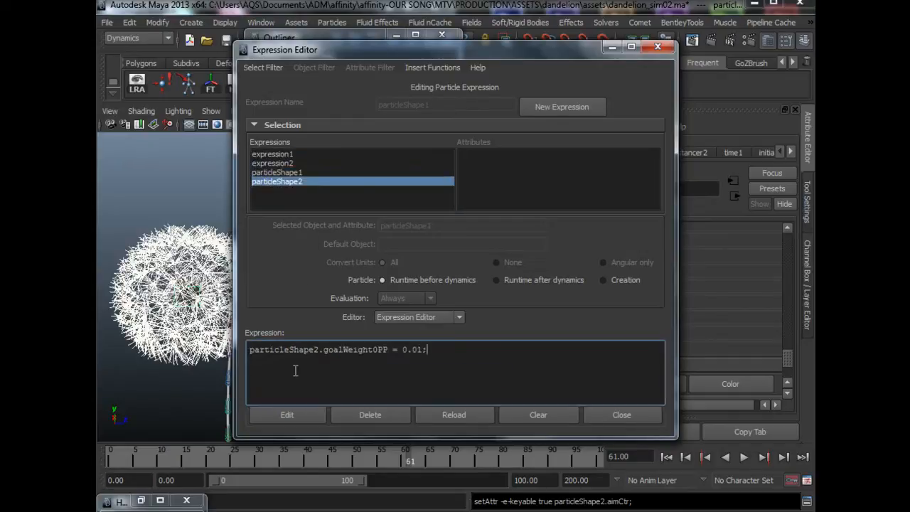
type("if (frame == 0){ vector $curAim = particleShape1.goalWorldNormal0PP; particleShape1.aimCtr = $curAim; }")
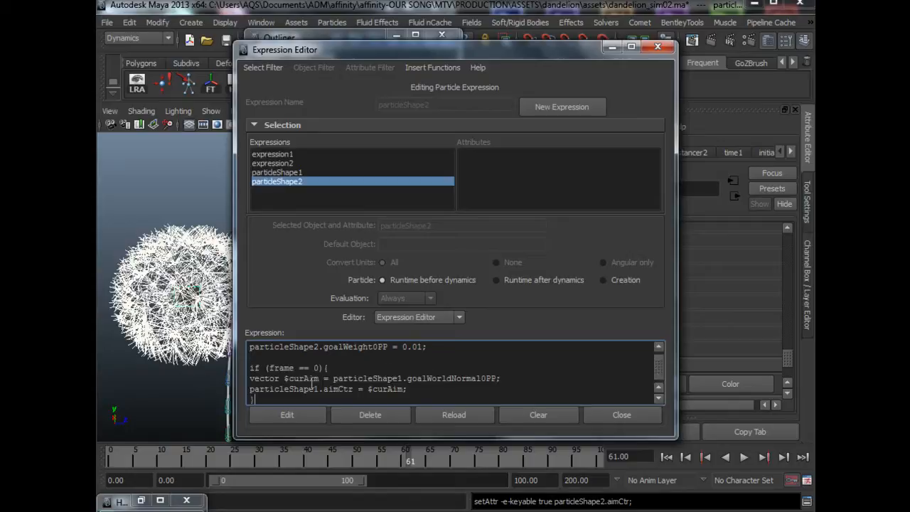
- Change the copied block's particleShape1 references to particleShape2 and apply the edited expression
type("2")
left_click(402, 378)
key("BackSpace")
type("2")
left_click(288, 416)
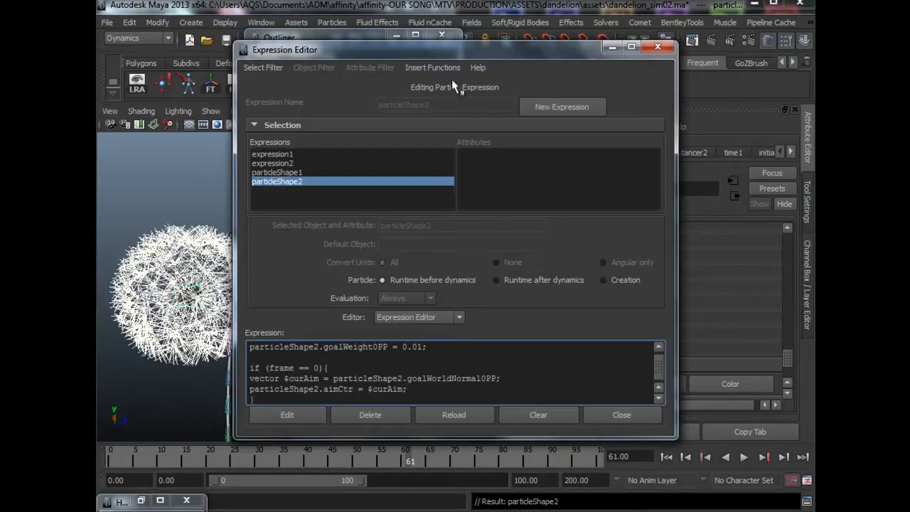
- Set the Aim Direction in particleShape2's instancer rotation options to aimCtr
left_click_drag(447, 50, 290, 45)
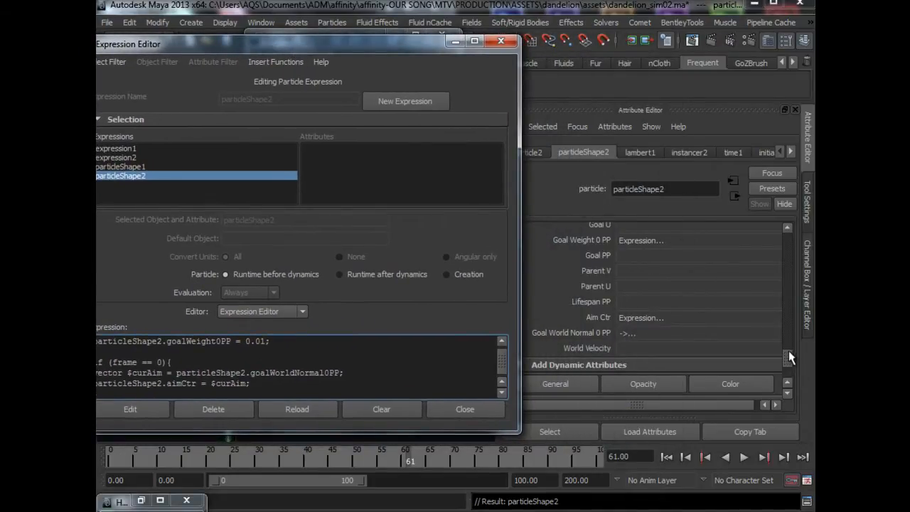
left_click_drag(789, 358, 774, 308)
left_click(697, 294)
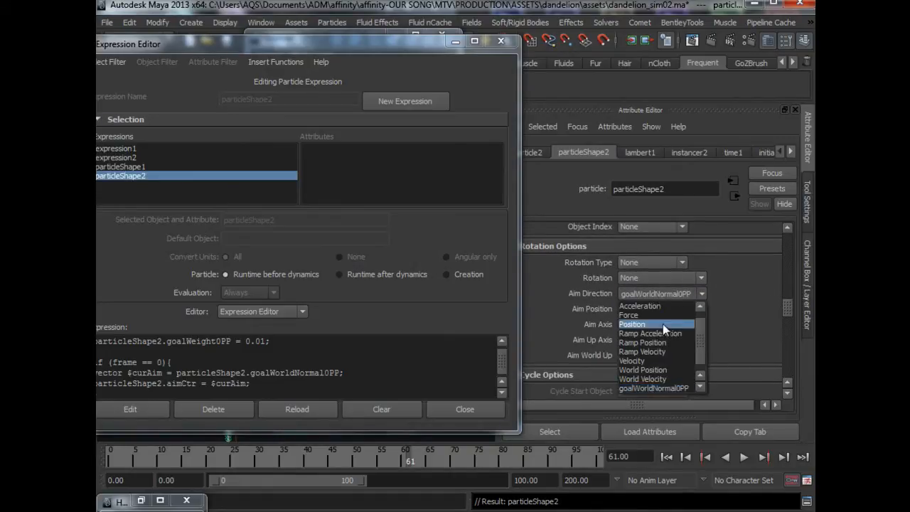
scroll(665, 329, "down", 1)
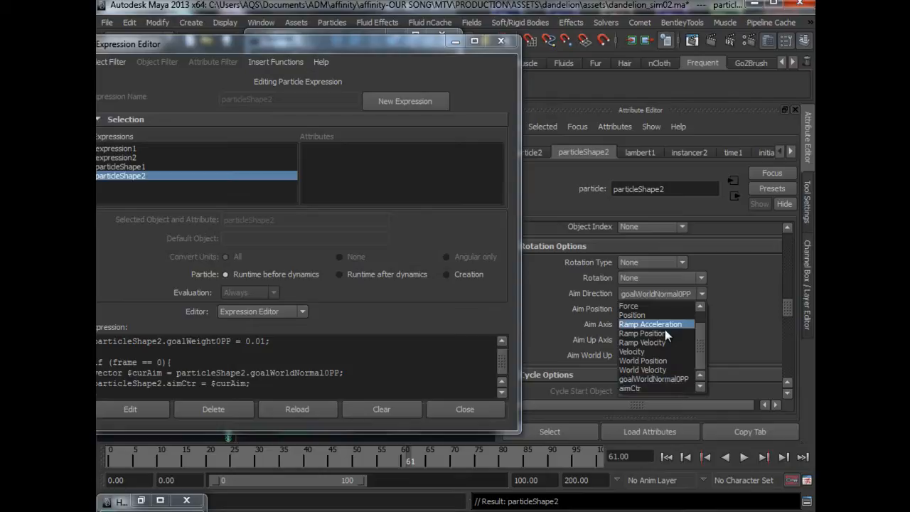
left_click(642, 387)
left_click_drag(230, 48, 411, 48)
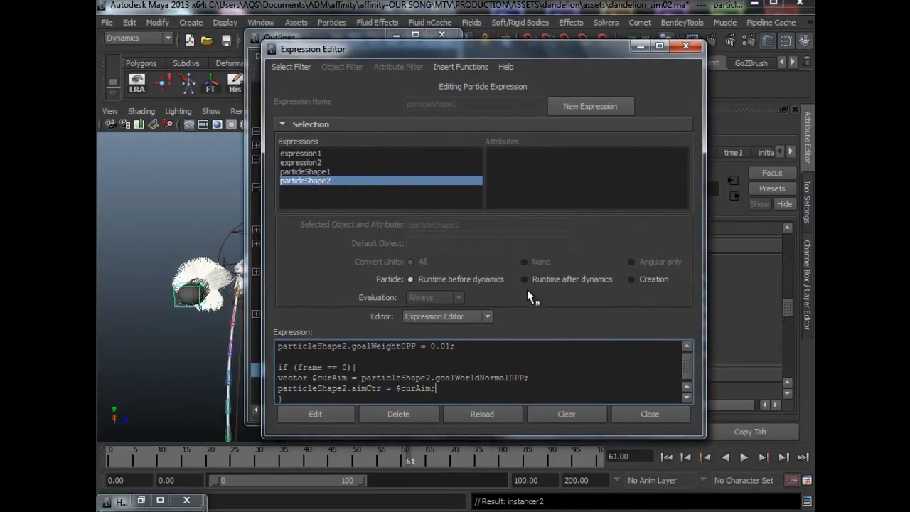
- Rewind to frame 0 and play the simulation briefly to check the seeds' orientation on the dandelion head
left_click(464, 388)
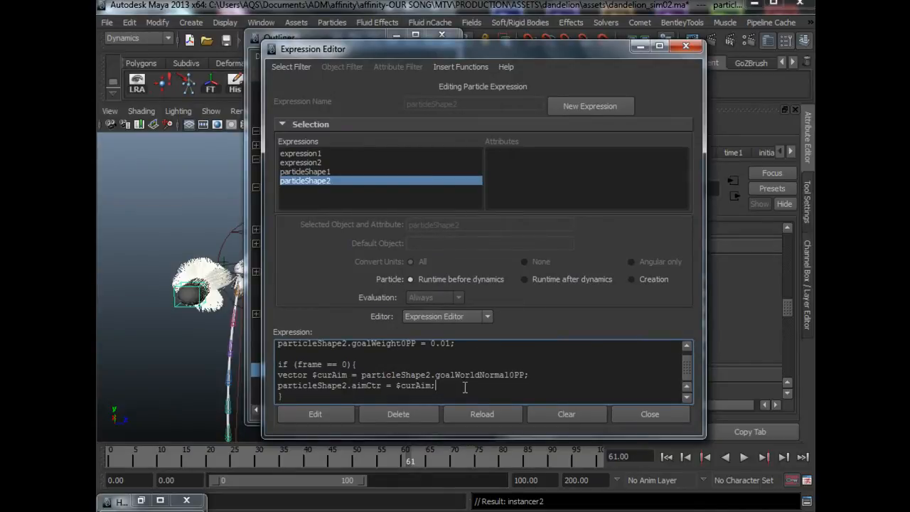
left_click(666, 457)
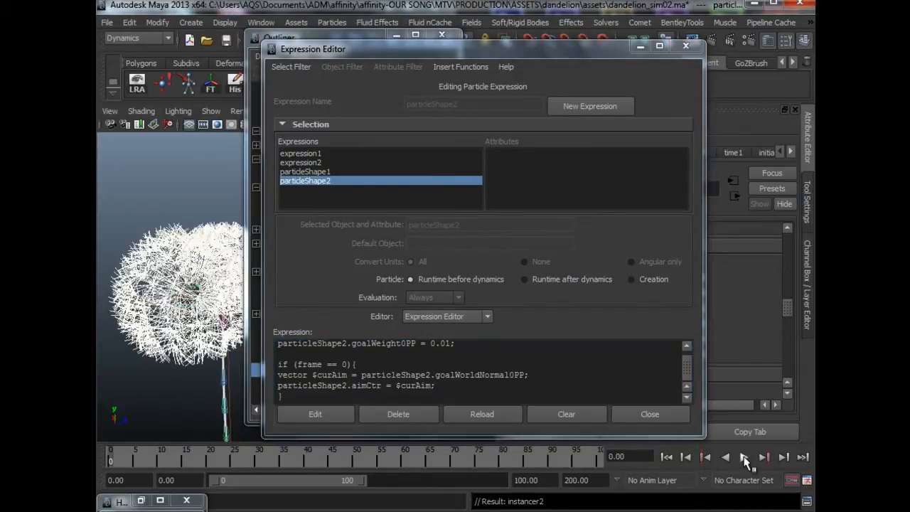
left_click_drag(139, 310, 172, 306, "alt")
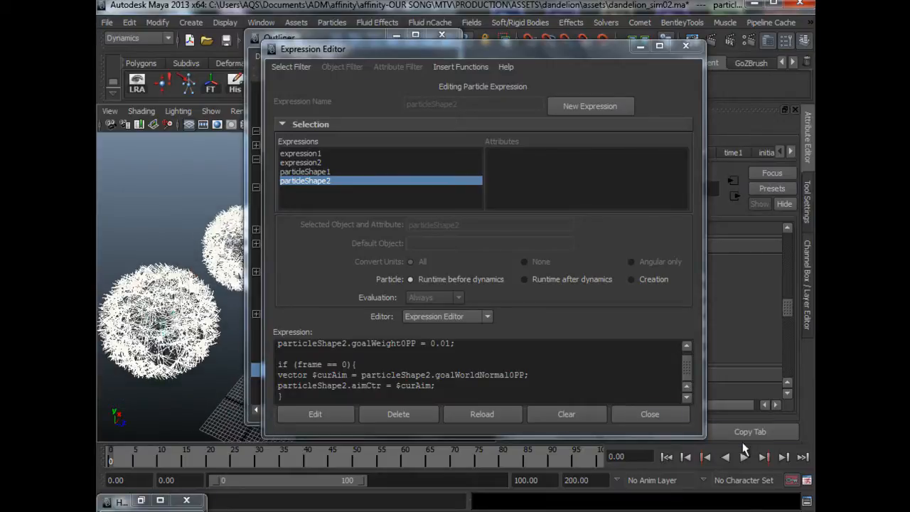
left_click(744, 458)
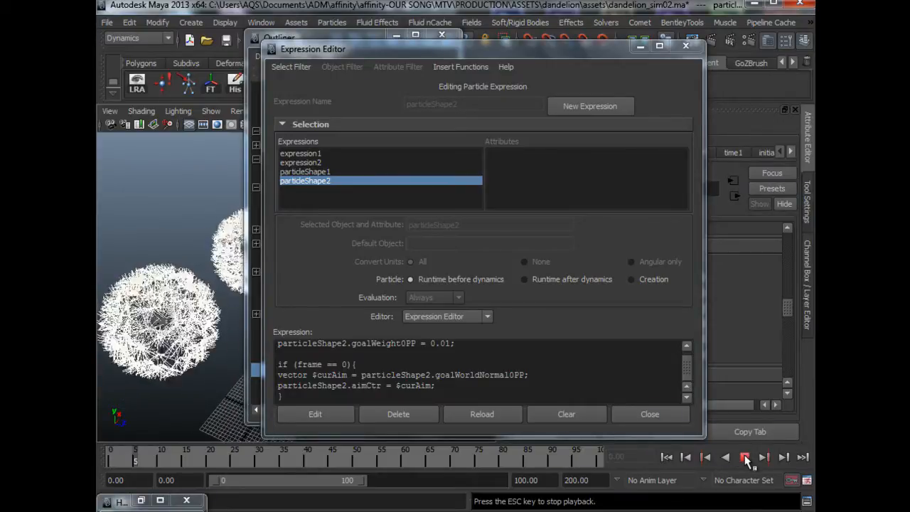
key("Escape")
middle_click_drag(164, 319, 171, 313, "alt")
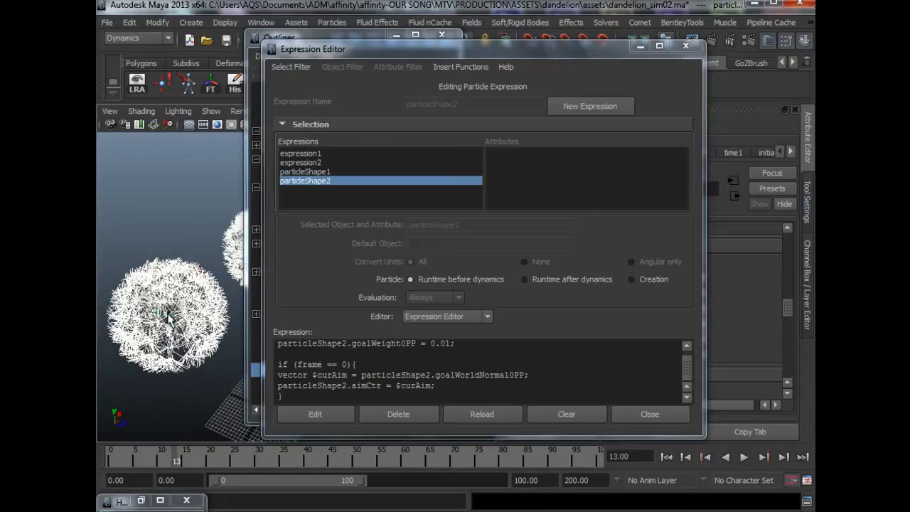
- Copy the else block commented "Make aimCtr slowly point towards z" from particleShape1's expression to the end of particleShape2's expression
left_click_drag(435, 386, 377, 385)
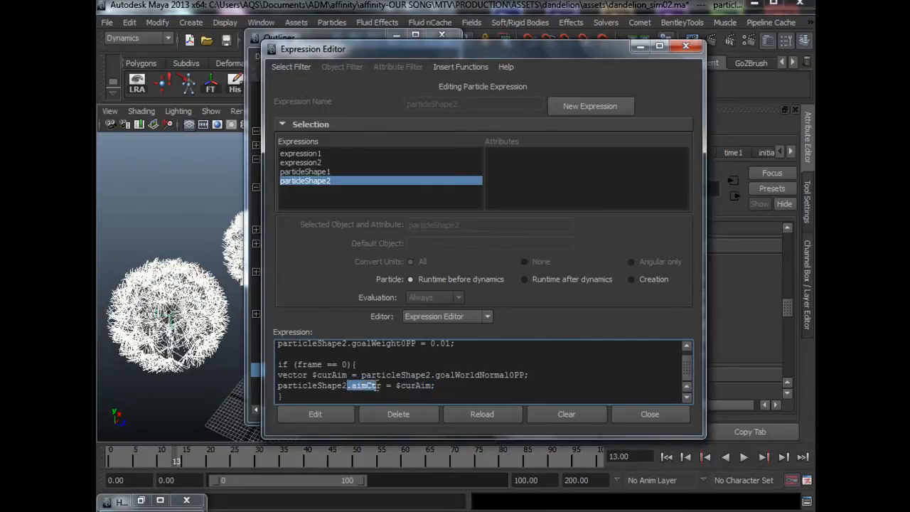
left_click(448, 385)
left_click(319, 393)
key("Return")
key("Return")
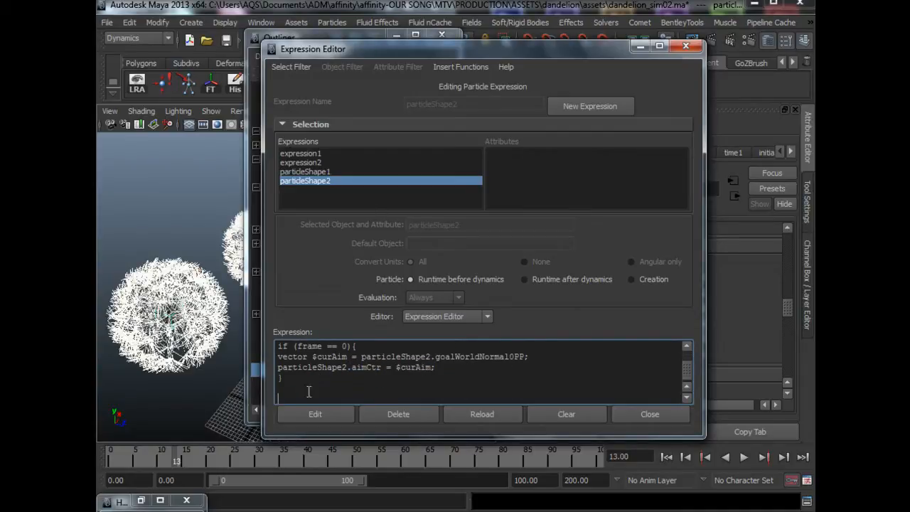
scroll(315, 382, "down", 1)
left_click(320, 171)
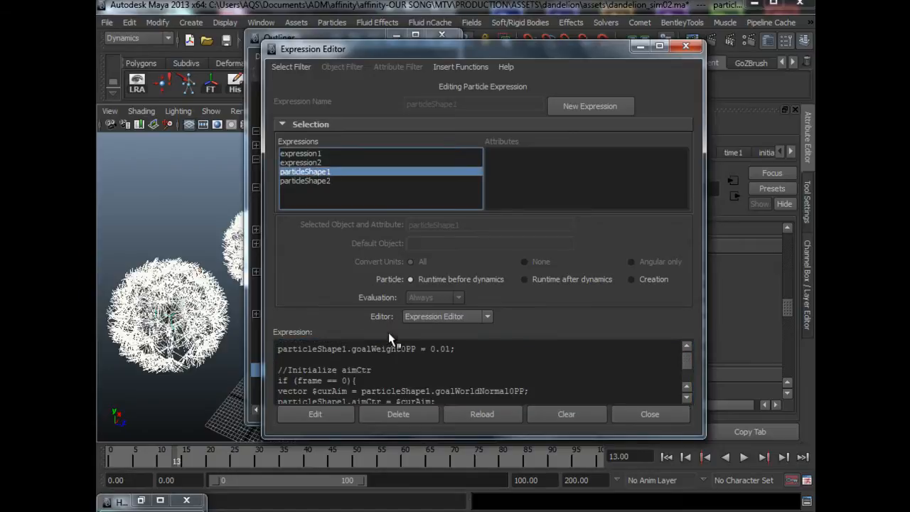
scroll(364, 375, "down", 1)
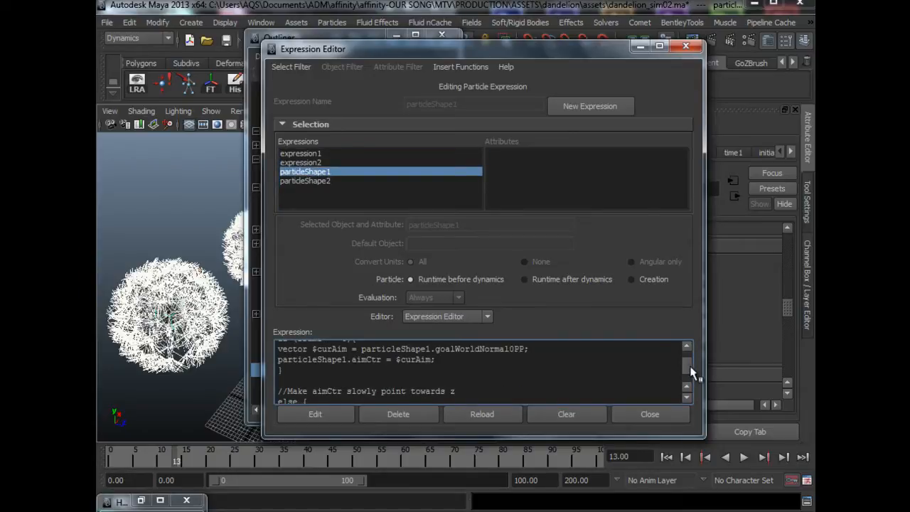
left_click_drag(690, 366, 690, 370)
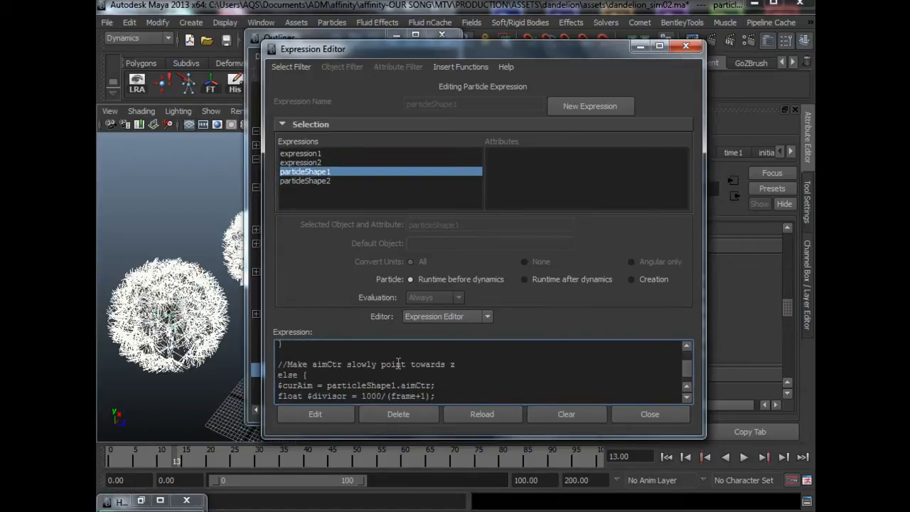
left_click_drag(277, 364, 415, 431)
key("ctrl+c")
left_click(335, 181)
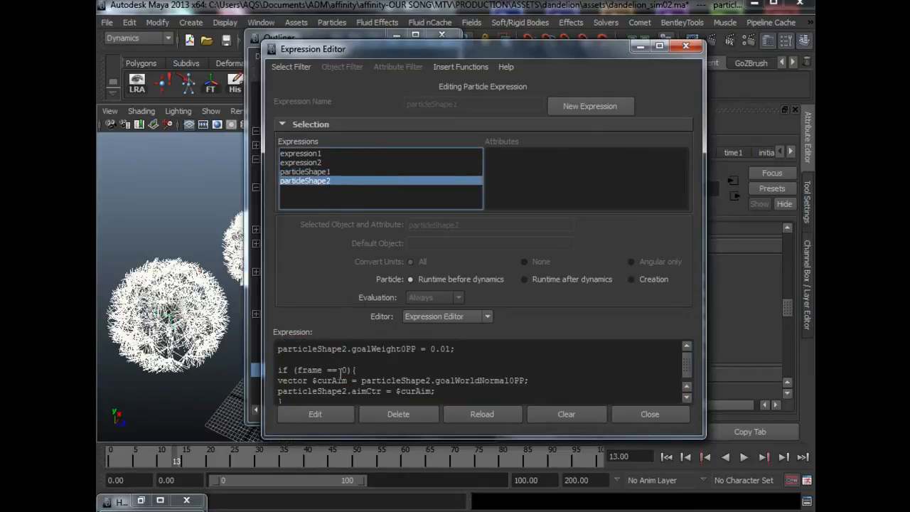
scroll(329, 392, "down", 1)
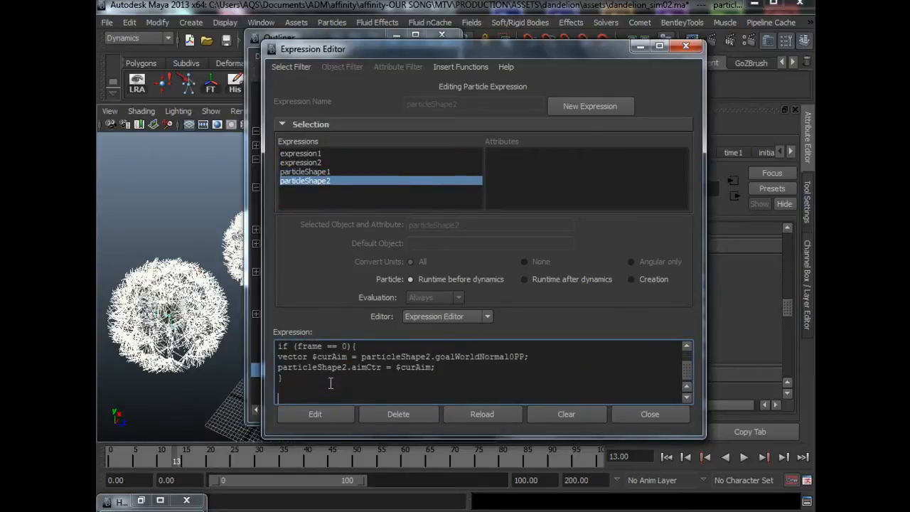
key("ctrl+v")
- Examine the else block's line that assigns the particle's aimCtr value to $curAim
scroll(683, 377, "up", 2)
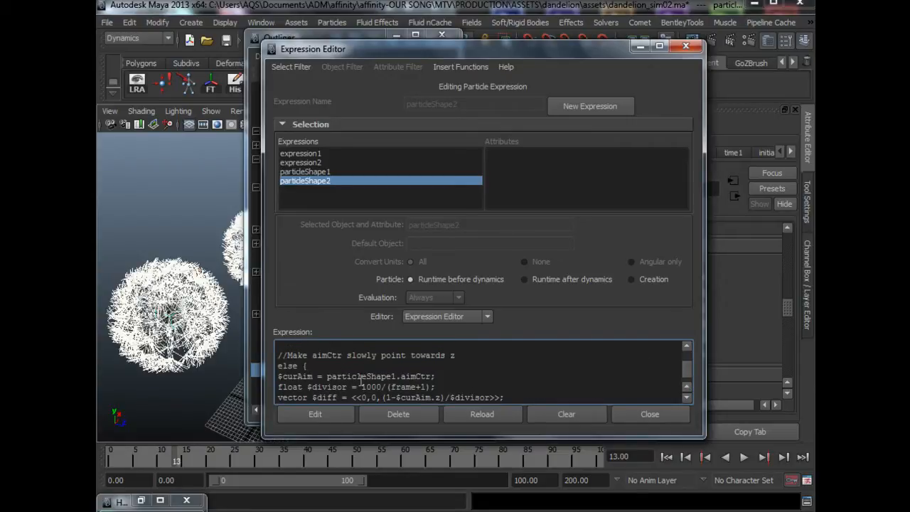
left_click_drag(278, 376, 431, 376)
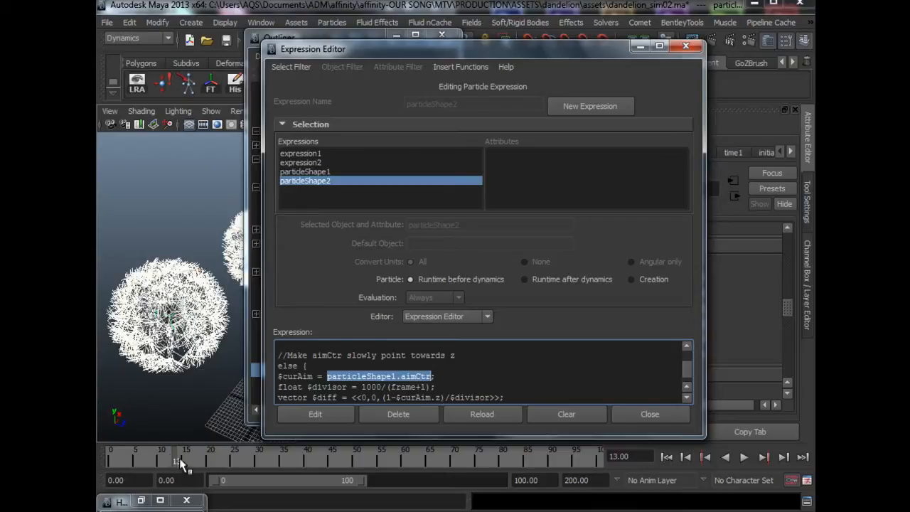
left_click(432, 375)
left_click_drag(405, 375, 430, 376)
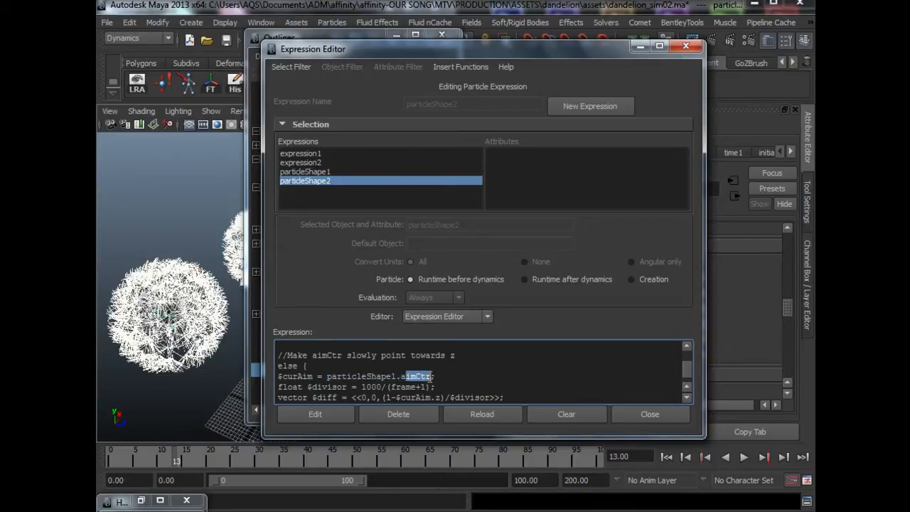
left_click(431, 376)
left_click_drag(314, 376, 278, 376)
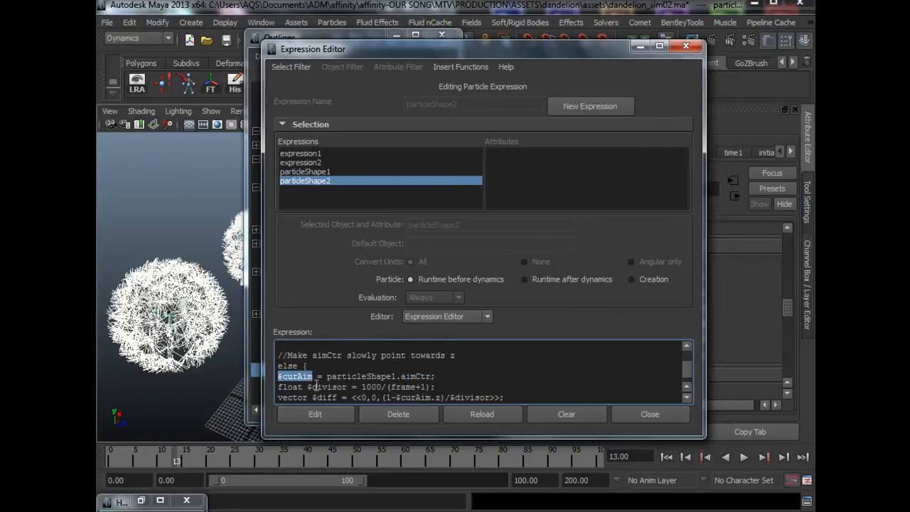
- Examine the $divisor = 1000/(frame+1) line and move the timeline to frame 100 to illustrate how it depends on the frame
left_click_drag(688, 373, 693, 377)
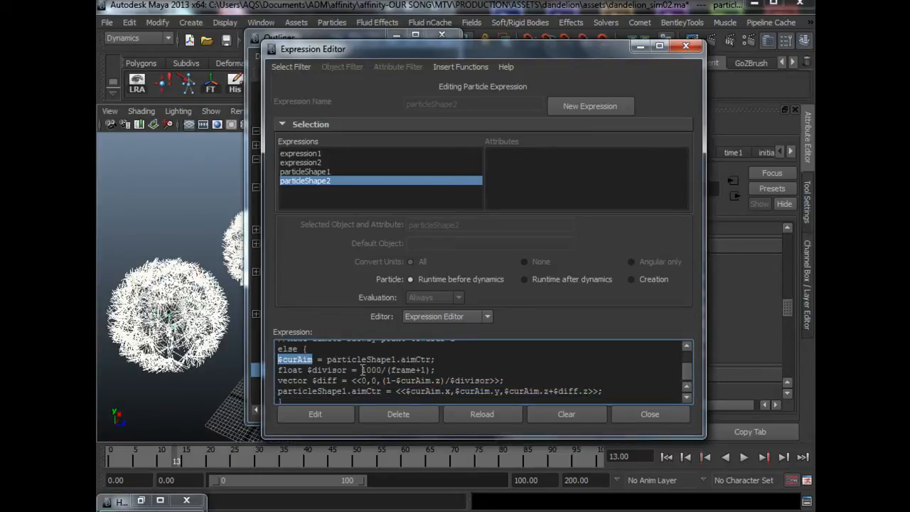
left_click_drag(362, 370, 387, 370)
left_click(388, 370)
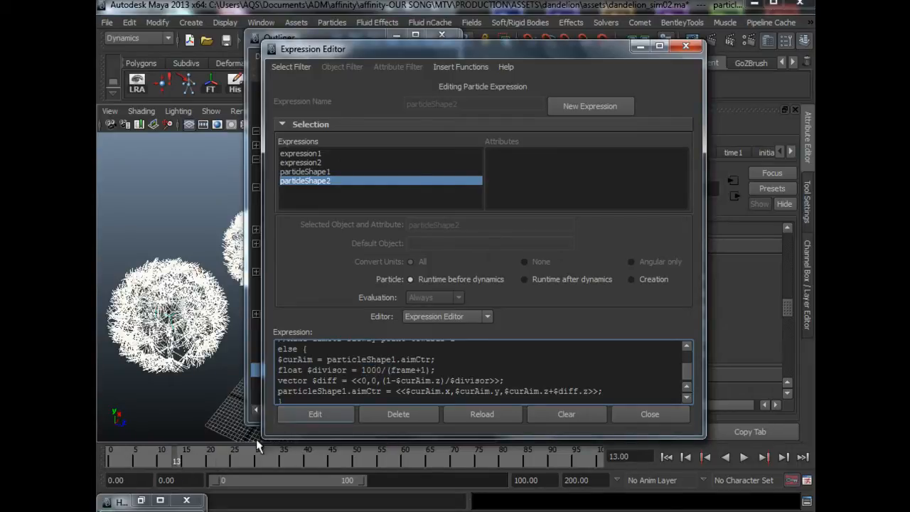
mouse_move(362, 370)
left_mouse_down()
mouse_move(394, 368)
mouse_move(365, 369)
left_mouse_up()
left_click(426, 370)
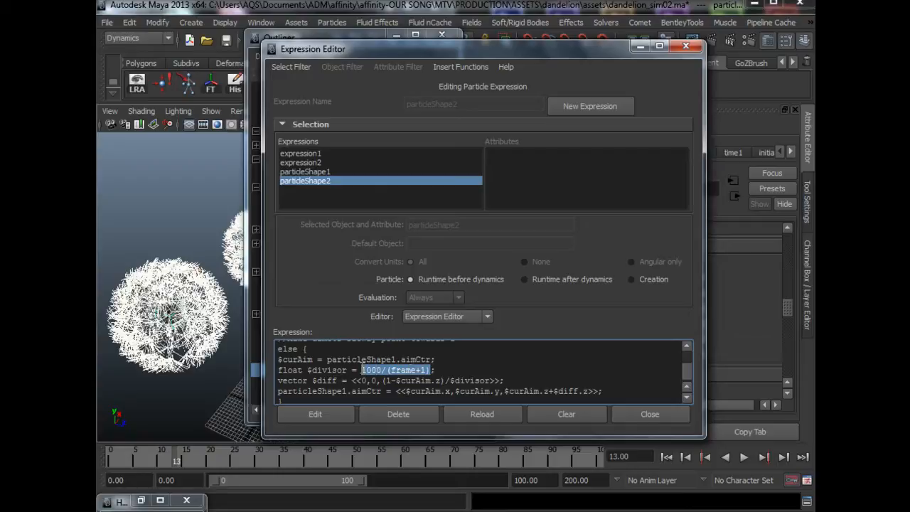
left_click_drag(309, 369, 357, 370)
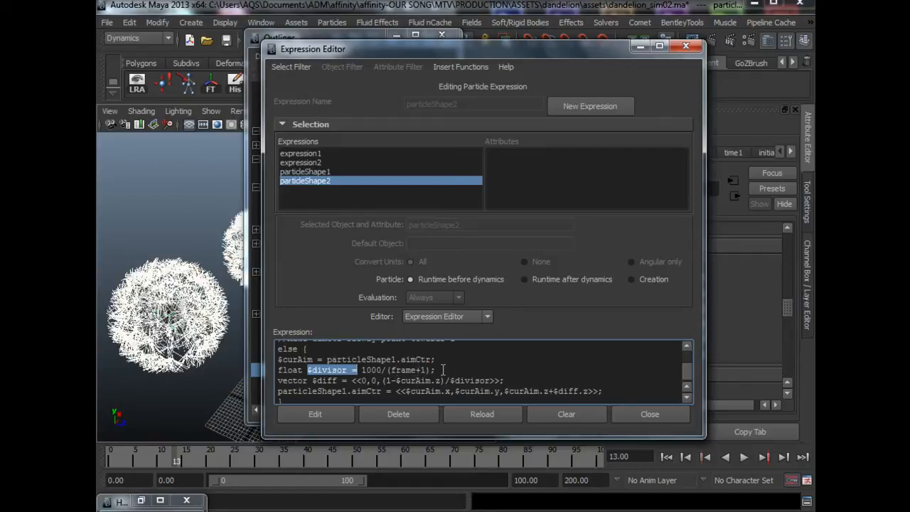
left_click_drag(410, 370, 367, 372)
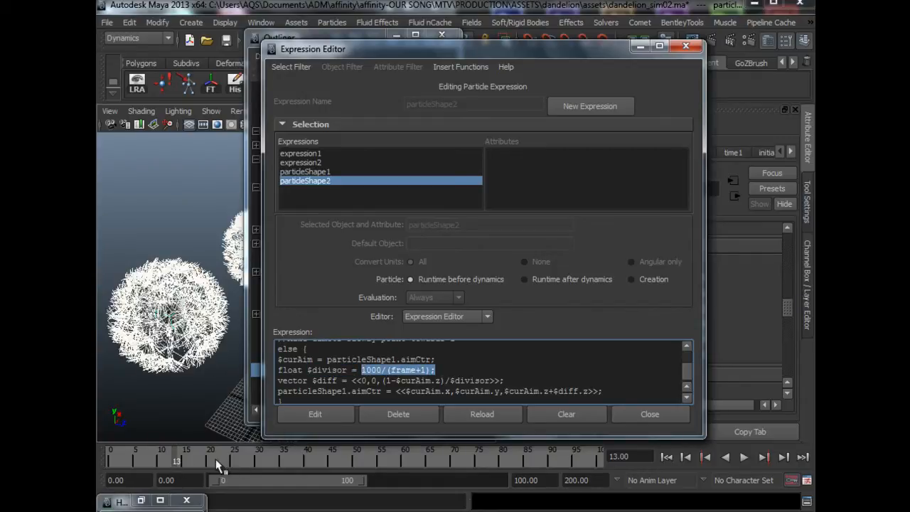
left_click_drag(351, 370, 313, 370)
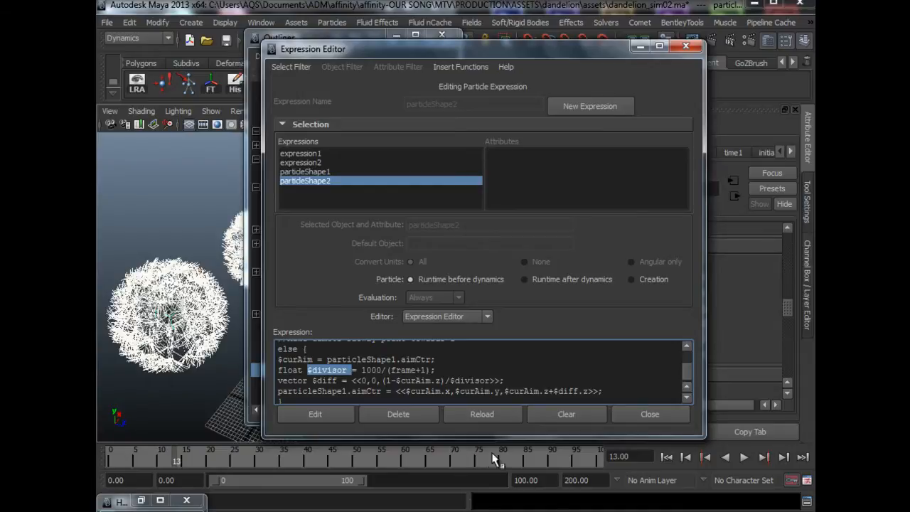
key("alt+v")
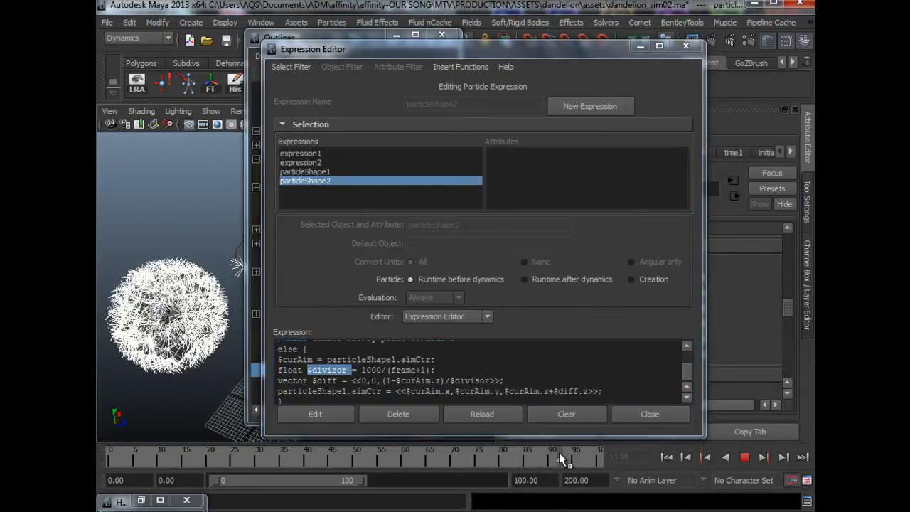
left_click(595, 455)
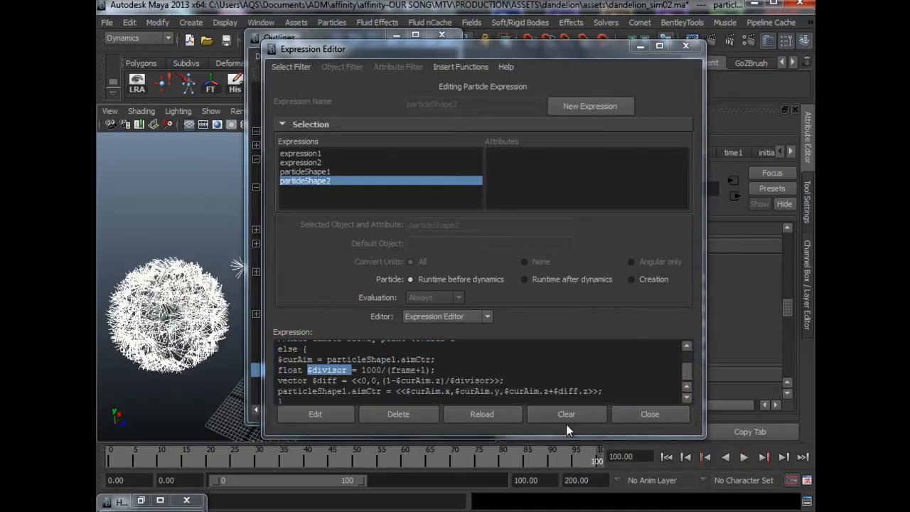
- Examine the $diff vector line and its z component (1-$curAim.z)/$divisor, checking the z direction in the viewport
left_click(328, 381)
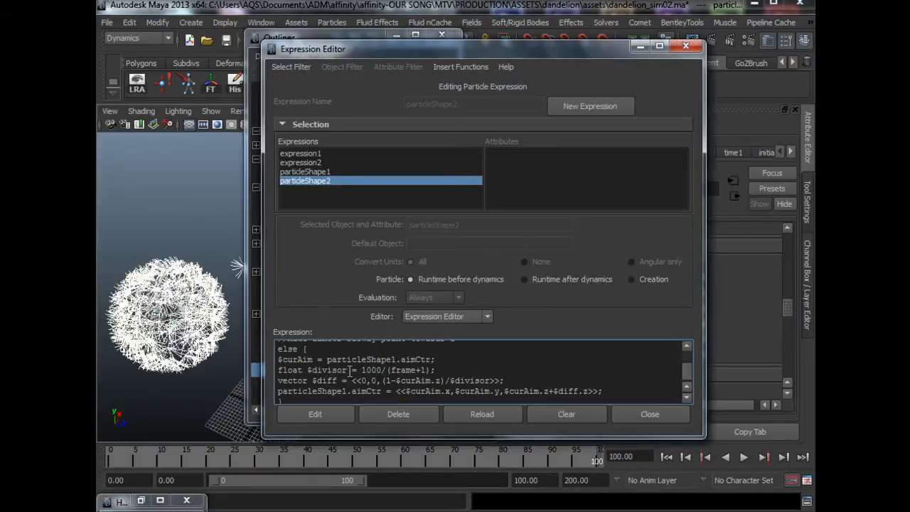
left_click_drag(278, 380, 338, 382)
left_click(384, 382)
left_click_drag(207, 372, 250, 332, "alt")
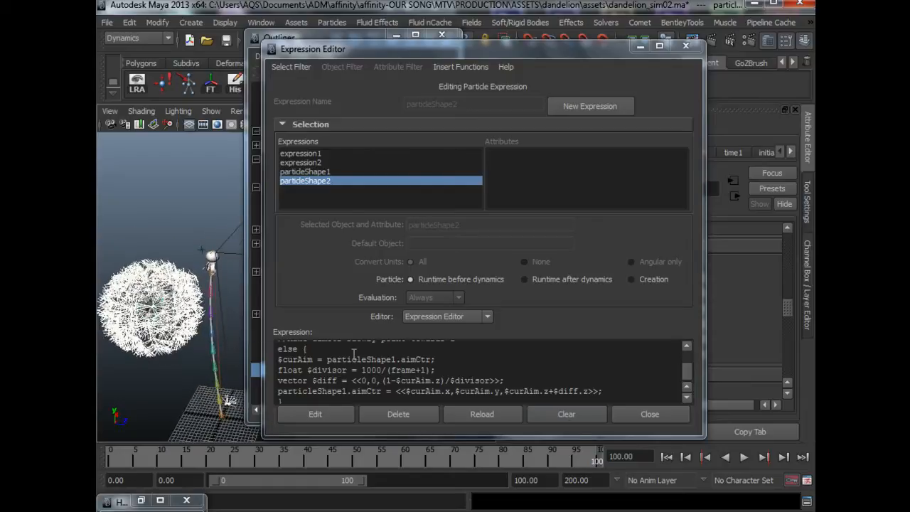
left_click(384, 381)
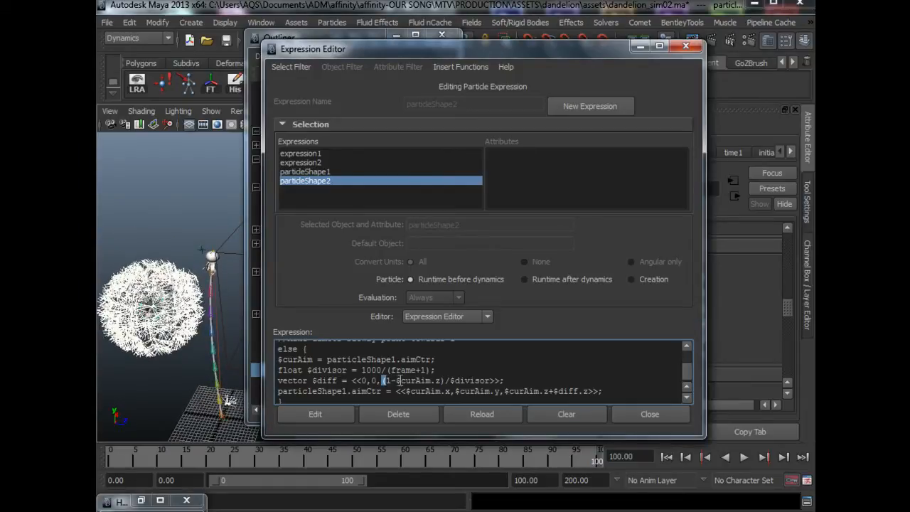
left_click_drag(431, 381, 492, 380)
left_click(466, 381)
left_click_drag(383, 381, 492, 377)
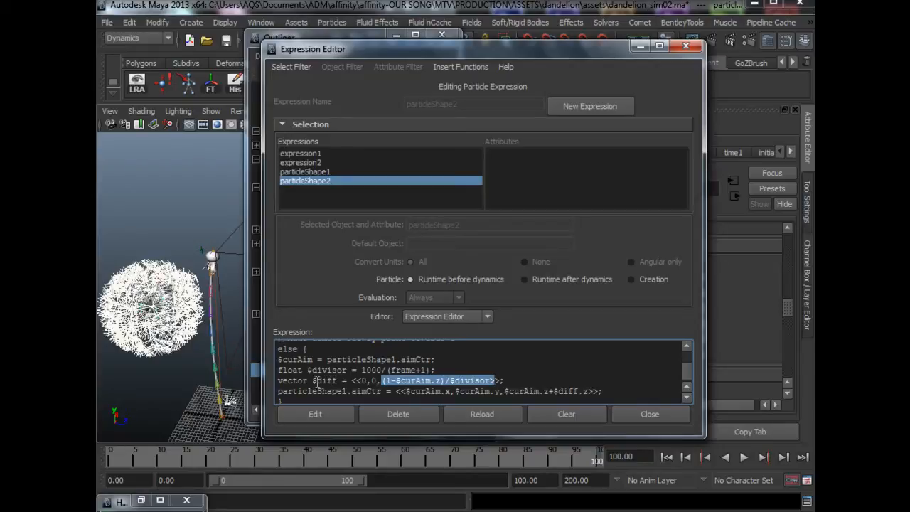
- Examine the line setting aimCtr to <<$curAim.x,$curAim.y,$curAim.z+$diff.z>>, with the timeline moved to frame 20 for comparison
scroll(360, 389, "down", 1)
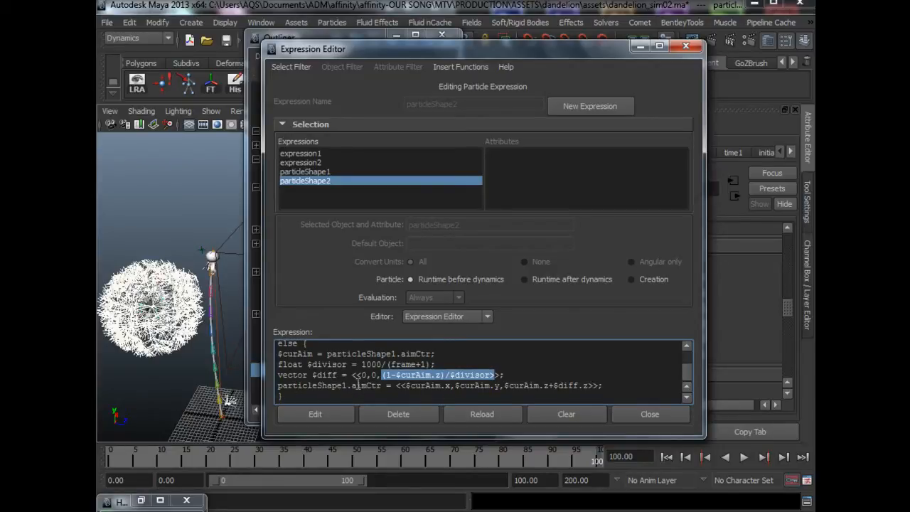
left_click_drag(599, 386, 354, 385)
double_click(385, 386)
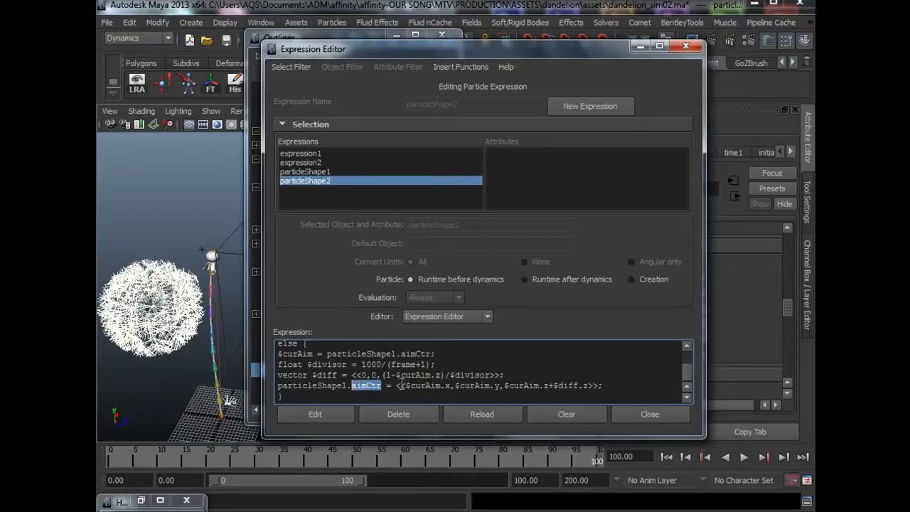
left_click_drag(407, 386, 581, 385)
left_click(508, 385)
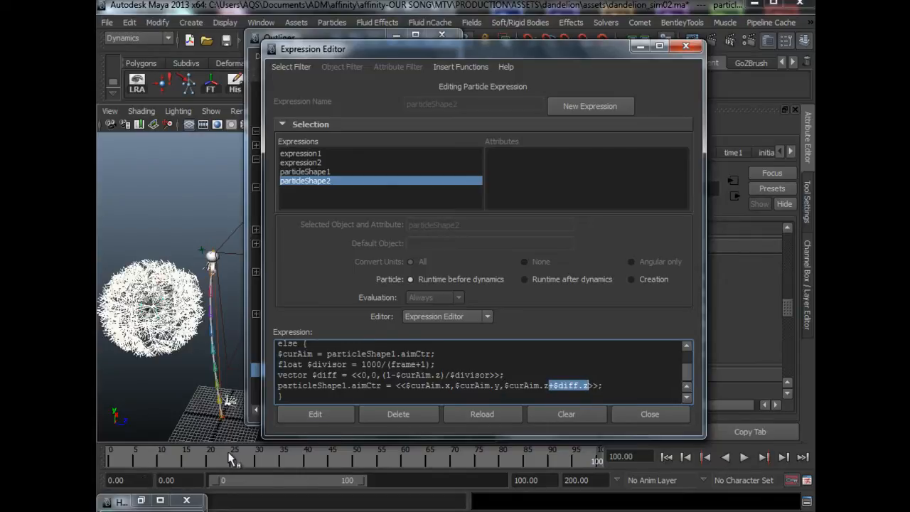
left_click(208, 460)
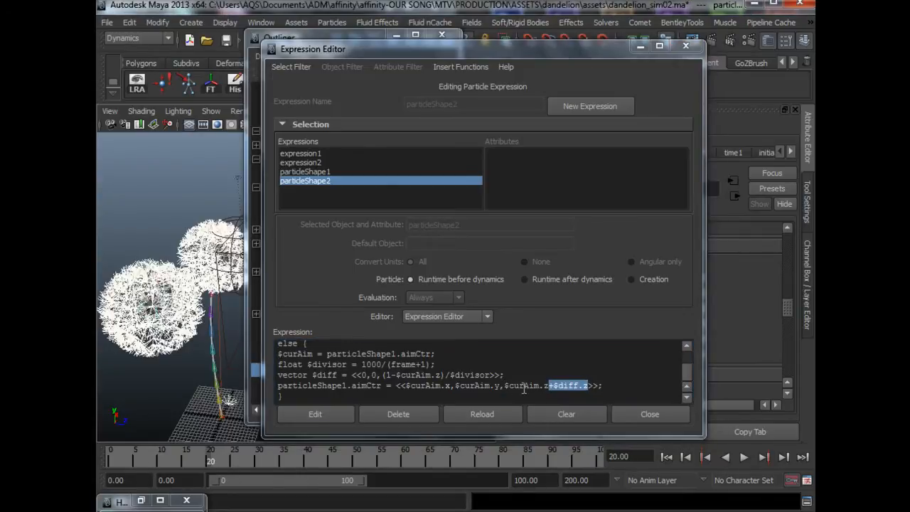
left_click_drag(505, 386, 550, 384)
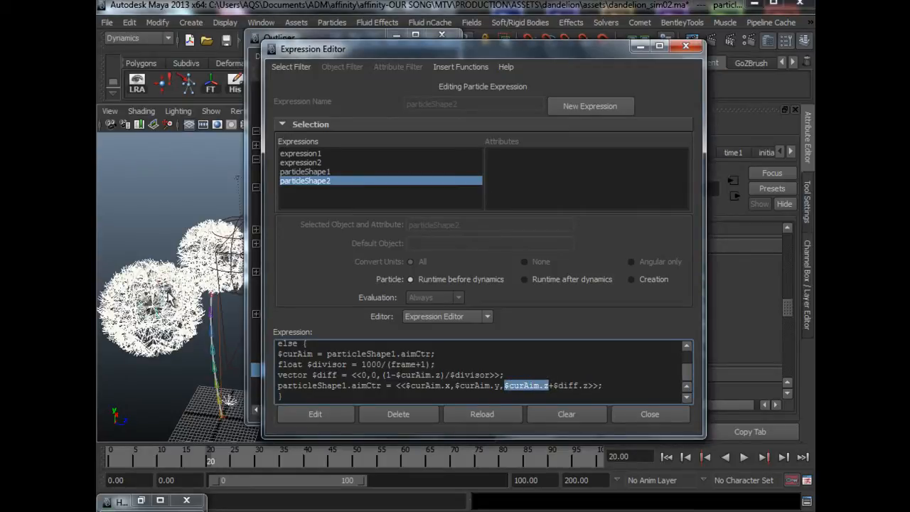
left_click(556, 386)
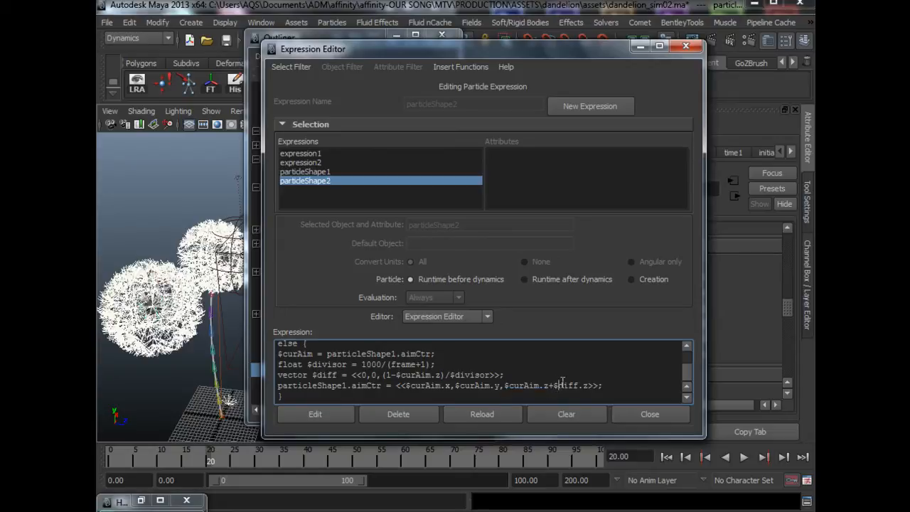
left_click_drag(559, 385, 589, 385)
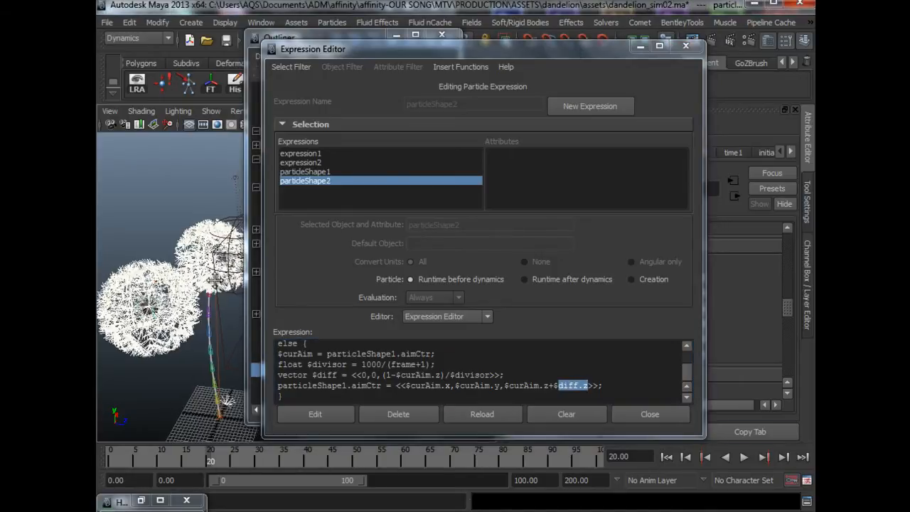
- Minimise the Outliner, move the Expression Editor aside and inspect the seeds around the dandelion head at frame 20
mouse_move(171, 306)
left_mouse_down("alt")
mouse_move(129, 298)
mouse_move(228, 331)
mouse_move(214, 339)
mouse_move(181, 307)
left_mouse_up("alt")
left_click(398, 35)
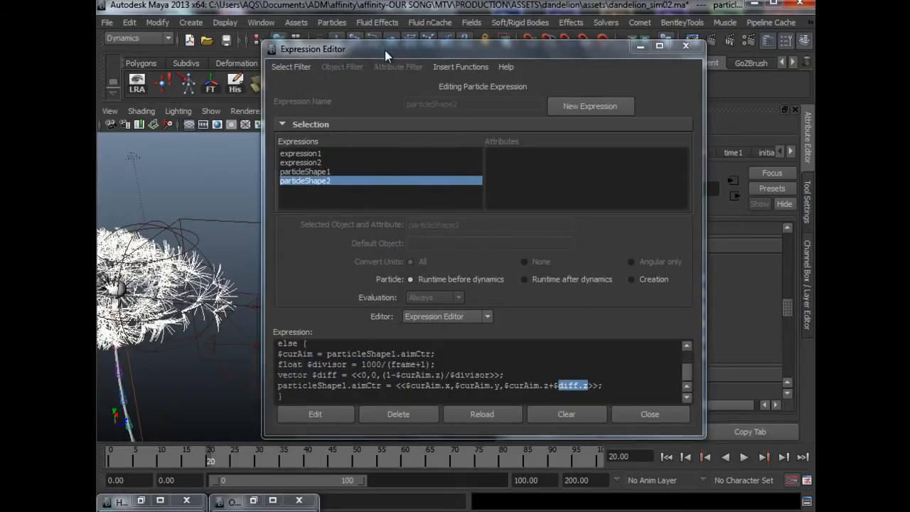
left_click_drag(384, 50, 605, 60)
left_click_drag(329, 284, 357, 298, "alt")
right_click_drag(358, 297, 291, 299, "alt")
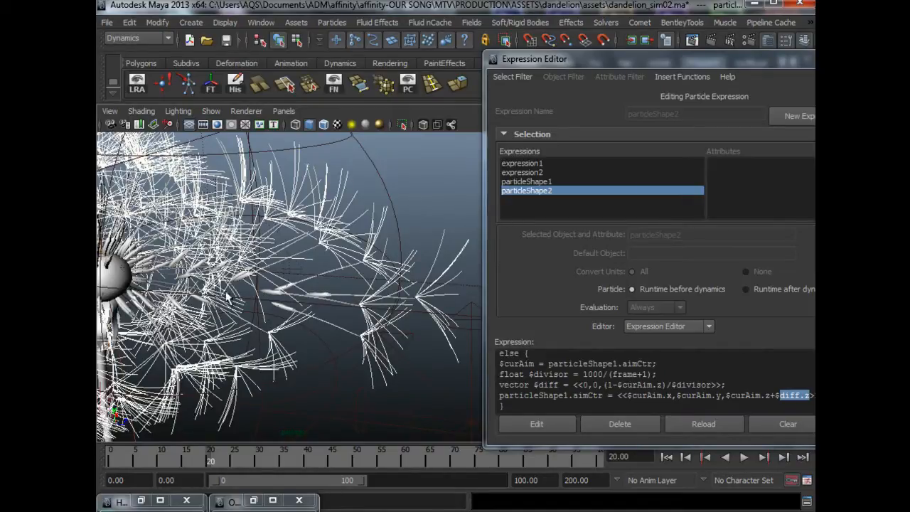
right_click_drag(292, 270, 343, 255, "alt")
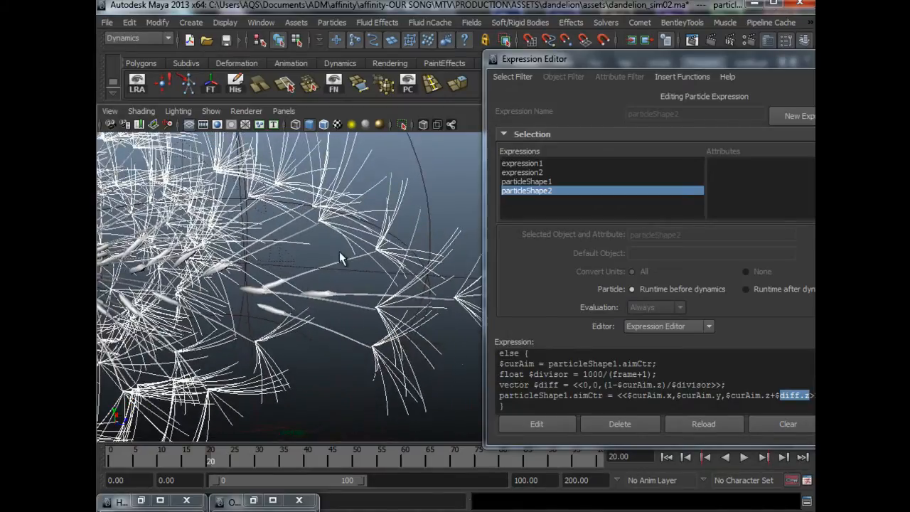
- Go to frame 70 and inspect close up how the released seeds are oriented along their flight path
left_click(453, 460)
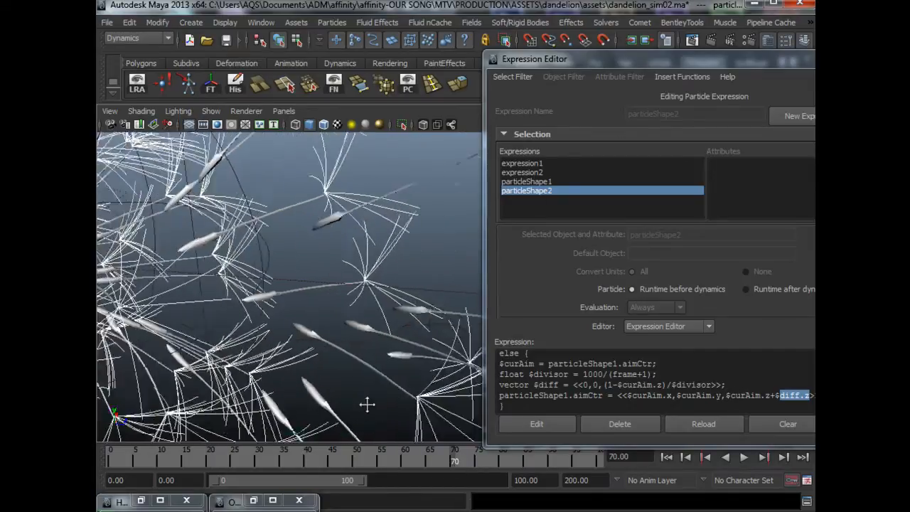
middle_click_drag(367, 405, 307, 400, "alt")
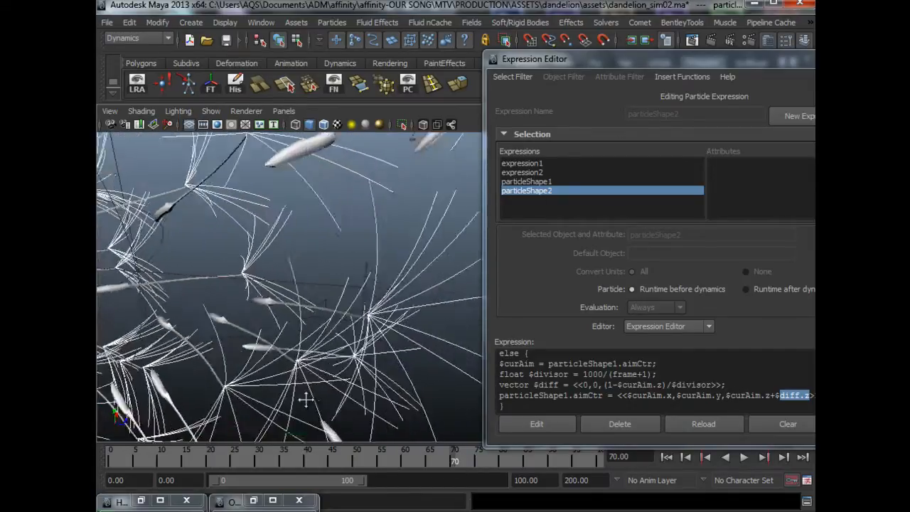
right_click_drag(307, 401, 209, 361, "alt")
left_click_drag(209, 361, 248, 356, "alt")
middle_click_drag(249, 355, 299, 355, "alt")
right_click_drag(298, 355, 240, 316, "alt")
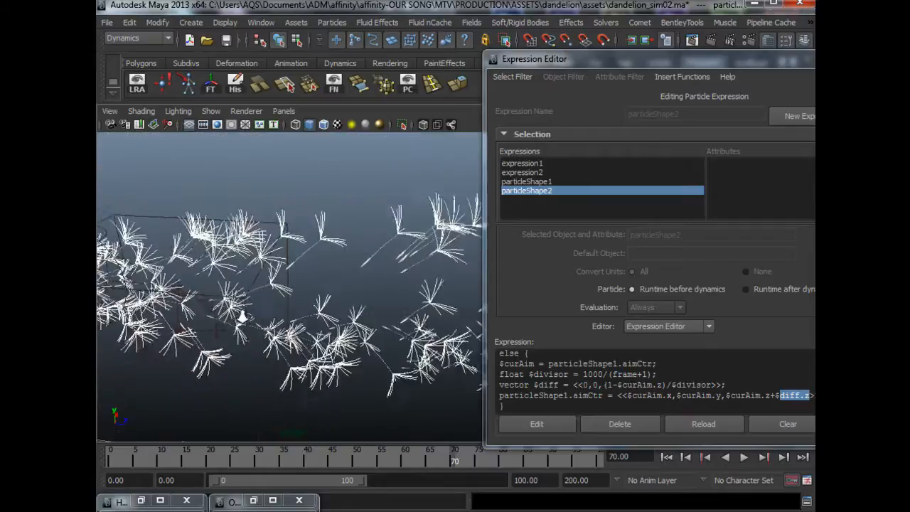
left_click_drag(239, 316, 288, 328, "alt")
middle_click_drag(288, 328, 194, 307, "alt")
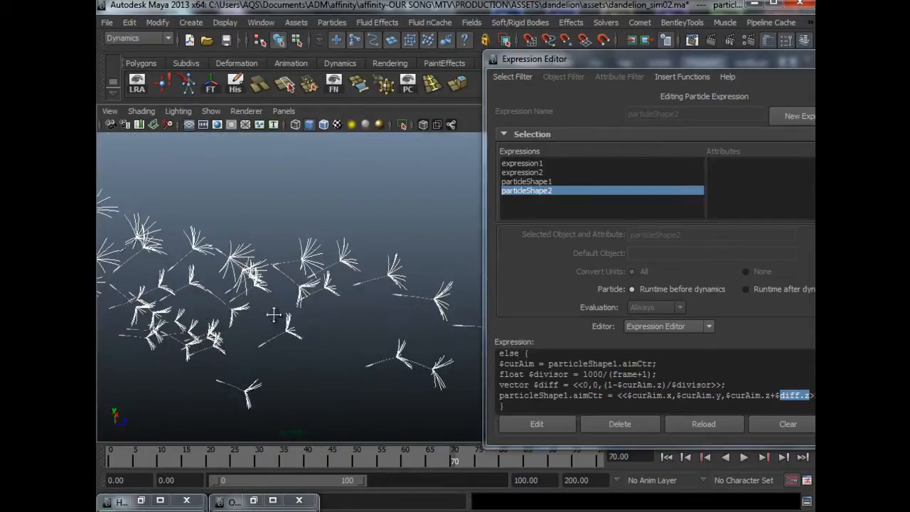
middle_click_drag(275, 315, 203, 311, "alt")
right_click_drag(238, 305, 317, 331, "alt")
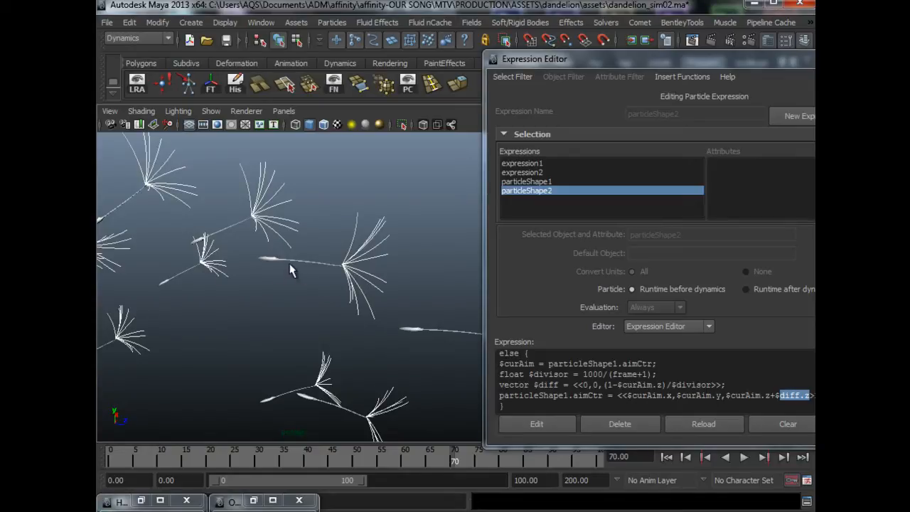
- Examine the $diff.z term in the aimCtr line and the comment "Make aimCtr slowly point towards z" above the else block
left_click_drag(644, 62, 612, 61)
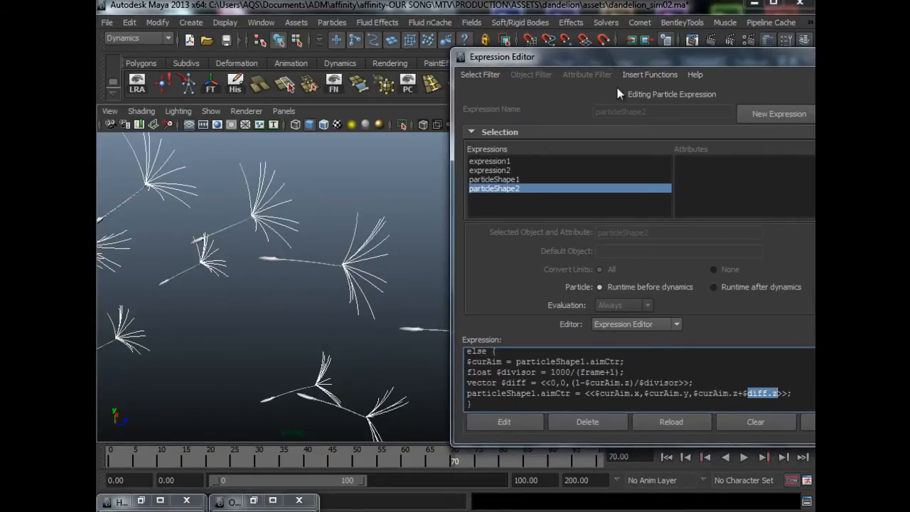
left_click(750, 402)
left_click_drag(749, 393, 778, 393)
left_click(749, 392)
mouse_move(744, 394)
left_mouse_down()
mouse_move(775, 392)
mouse_move(744, 390)
left_mouse_up()
left_click_drag(576, 54, 562, 51)
left_click_drag(477, 404, 483, 350)
scroll(475, 373, "up", 2)
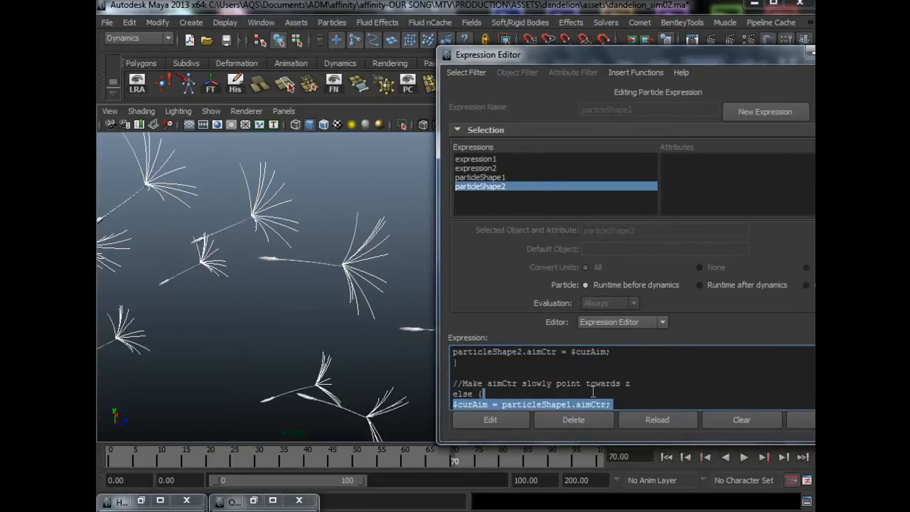
left_click_drag(631, 383, 516, 383)
left_click(558, 384)
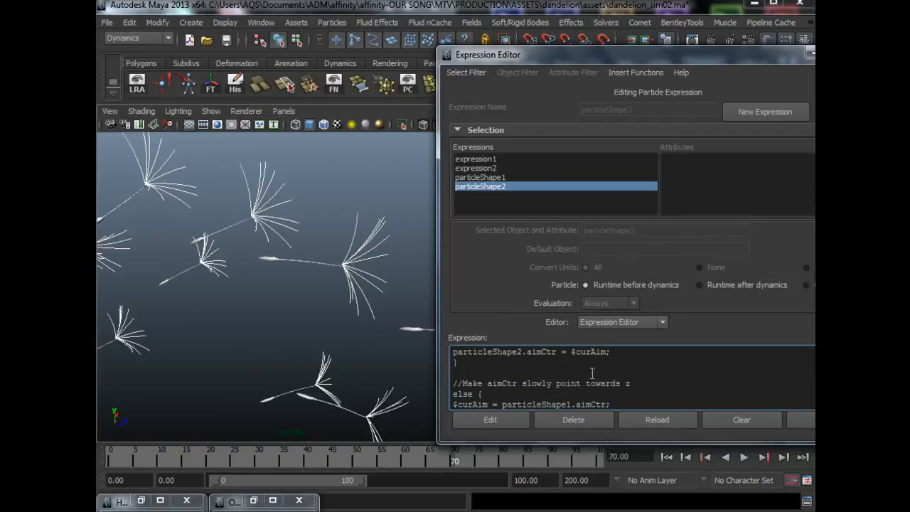
- Minimise the Expression Editor, play the simulation from frame 25 to frame 60 and inspect the drifting seeds and both dandelions
left_click_drag(640, 56, 558, 54)
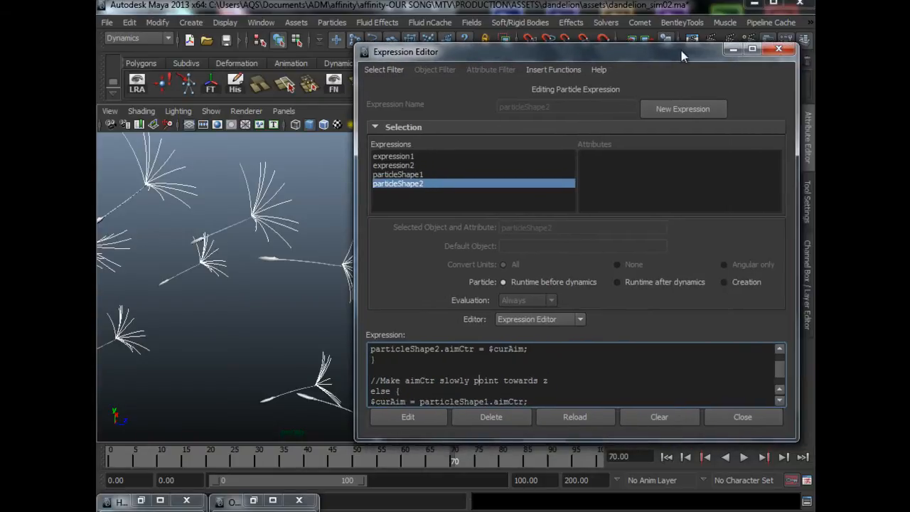
left_click(731, 50)
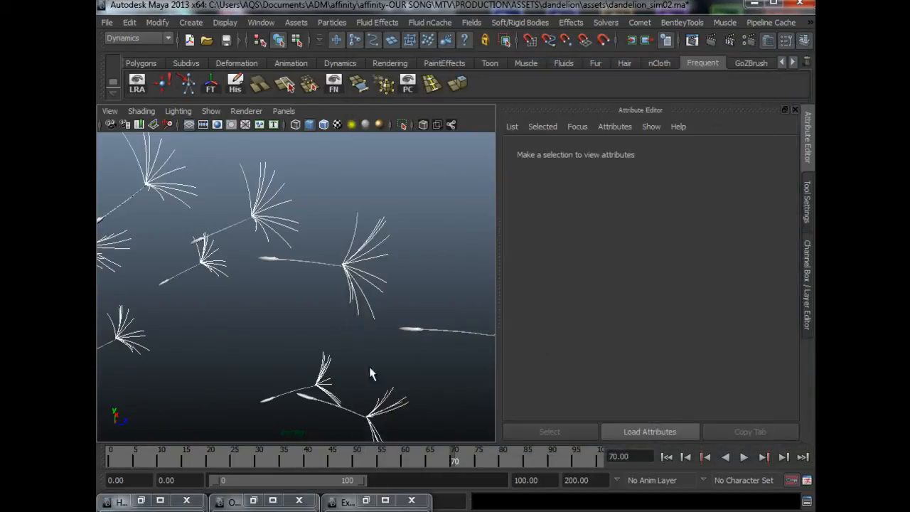
scroll(355, 367, "down", 6)
scroll(278, 360, "up", 8)
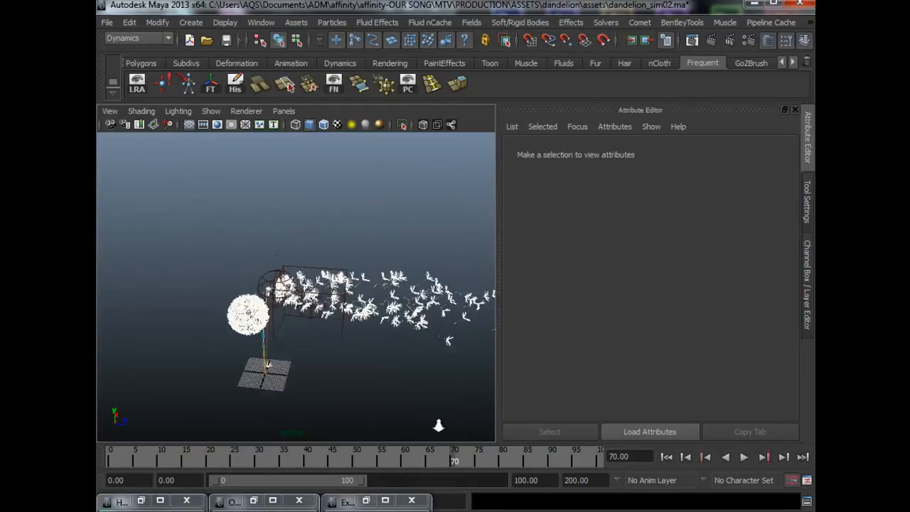
middle_click_drag(421, 411, 307, 365, "alt")
left_click_drag(307, 364, 329, 358, "alt")
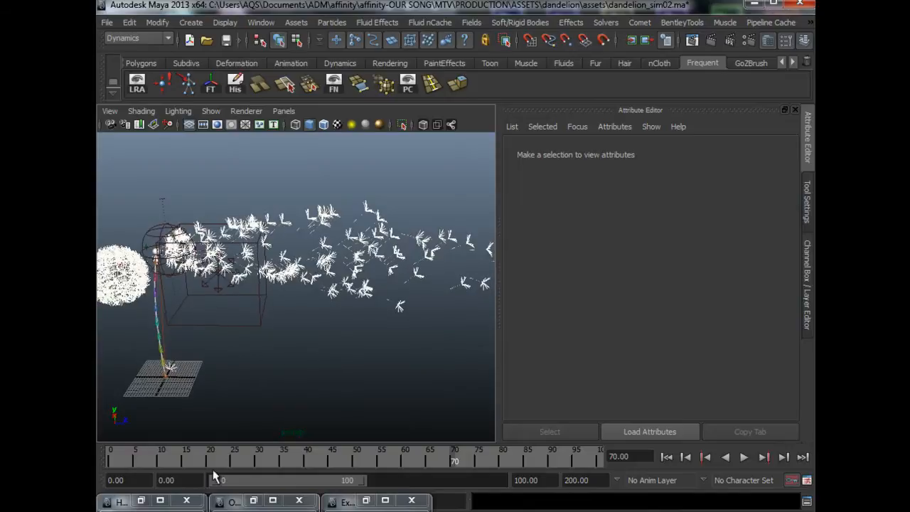
left_click_drag(183, 461, 214, 463)
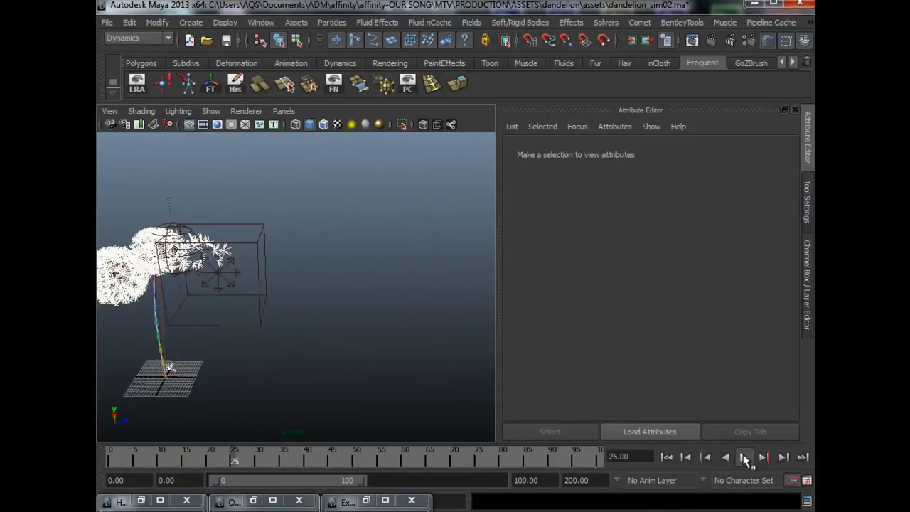
left_click(744, 457)
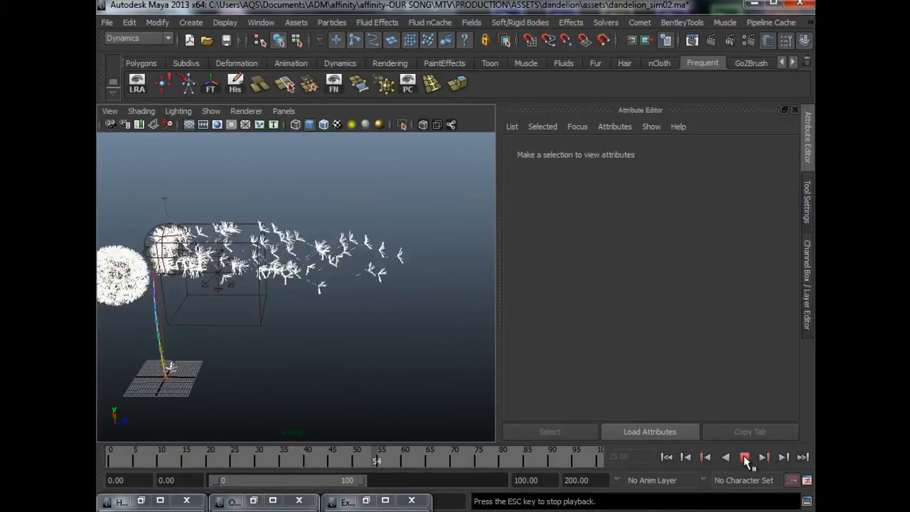
left_click(745, 457)
middle_click_drag(360, 344, 423, 351, "alt")
right_click_drag(315, 340, 358, 365, "alt")
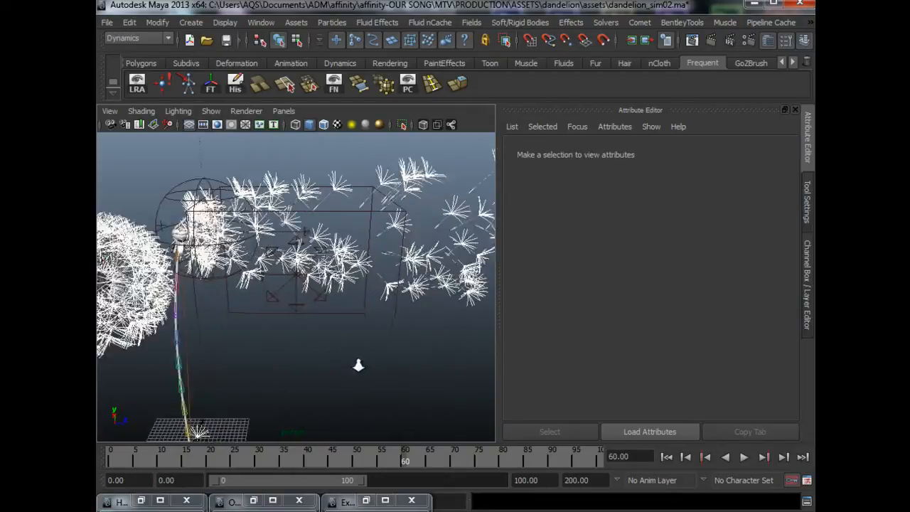
middle_click_drag(327, 359, 356, 343, "alt")
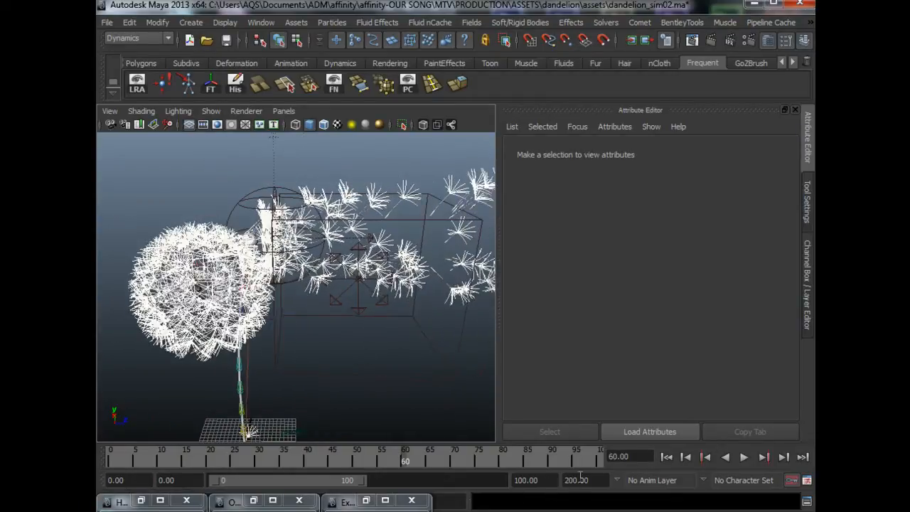
- Replace particleShape1 with particleShape2 in both aimCtr lines of particleShape2's else block and apply the edited expression
left_click(345, 502)
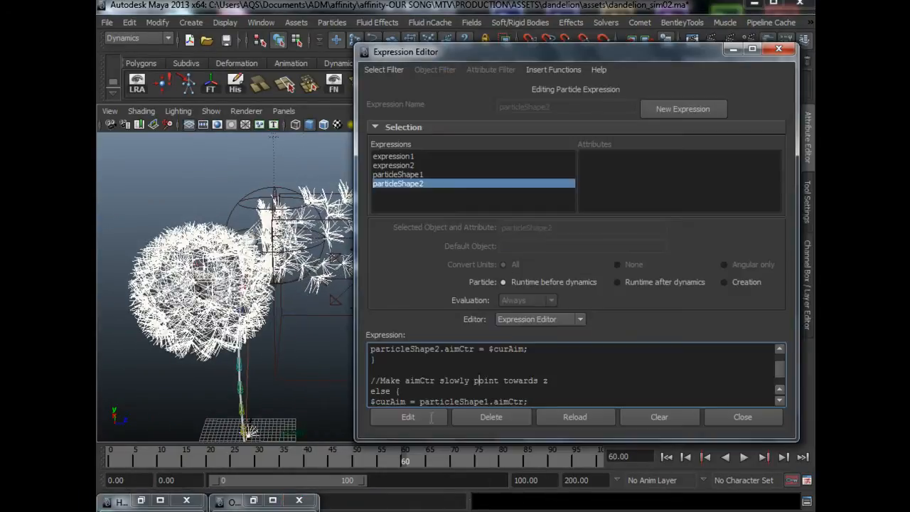
scroll(532, 349, "down", 2)
scroll(429, 382, "down", 1)
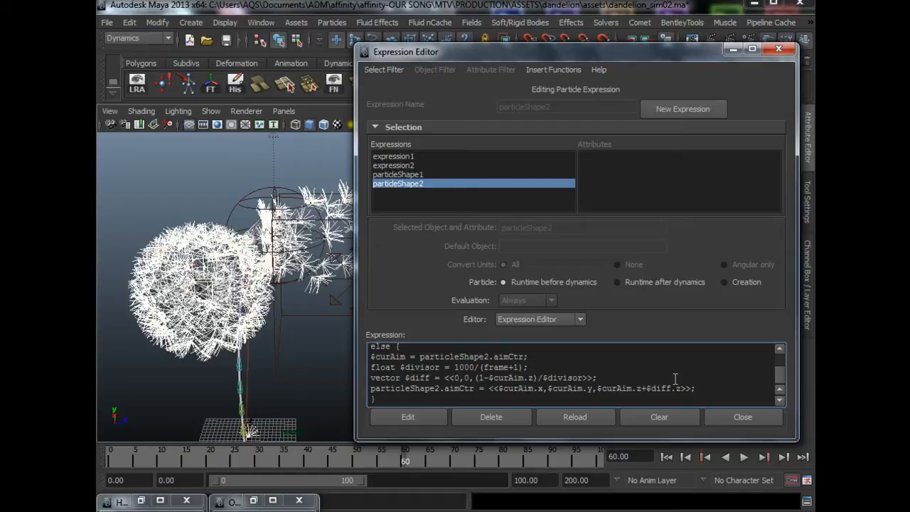
left_click(385, 414)
- Play the simulation from the start to frame 35 and inspect how the front dandelion's seeds turn
left_click(669, 458)
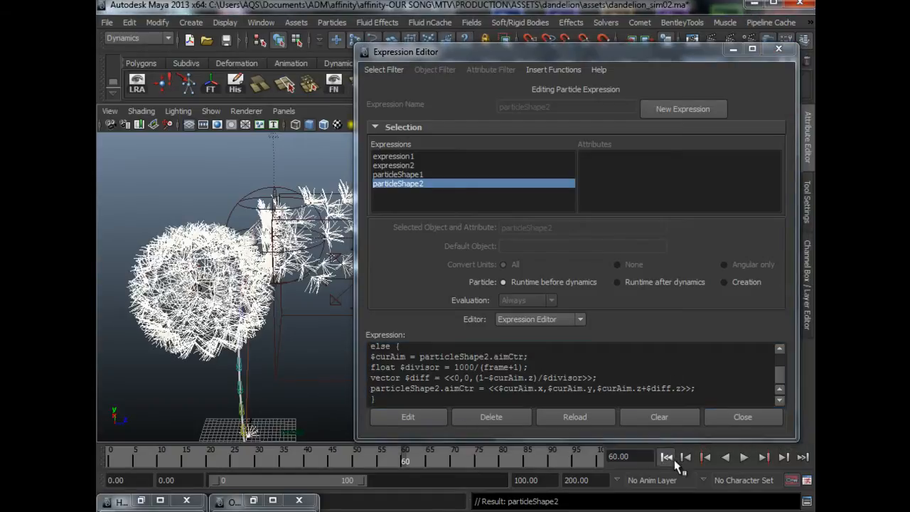
left_click(749, 459)
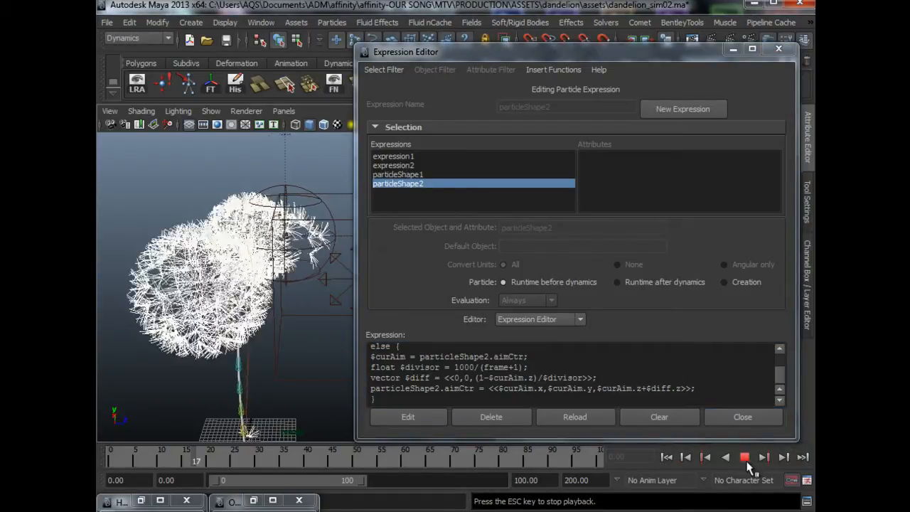
left_click(748, 463)
left_click_drag(246, 318, 272, 325, "alt")
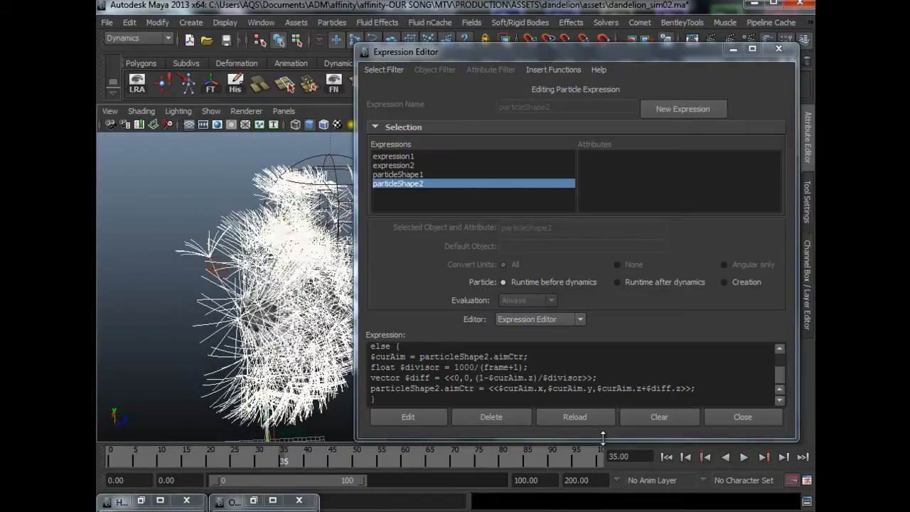
- Minimise the Expression Editor, play the simulation from the start to frame 56 and inspect the turned seeds on the front dandelion
left_click(732, 51)
left_click(666, 457)
left_click(743, 458)
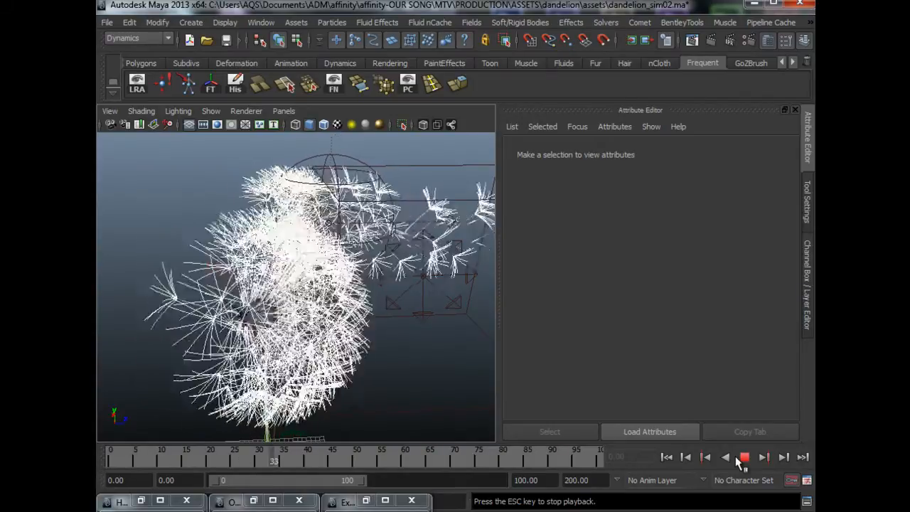
left_click(743, 458)
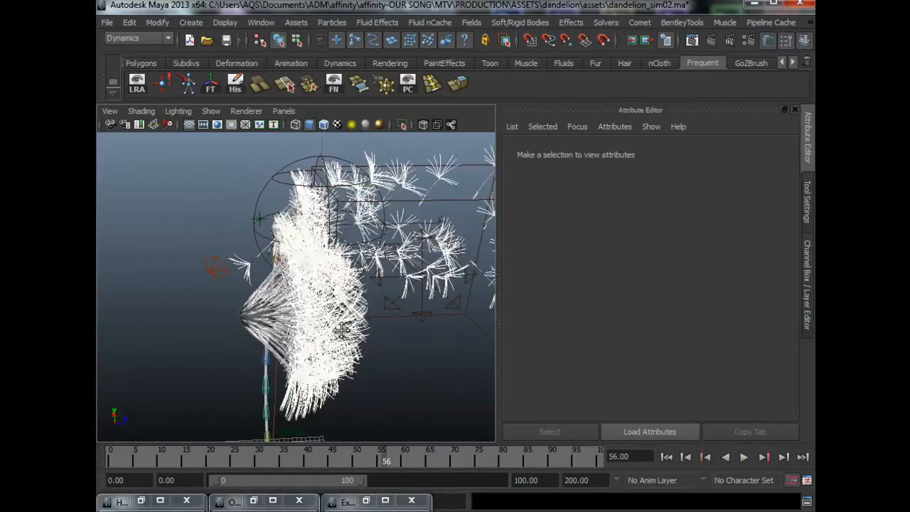
left_click_drag(342, 330, 284, 320, "alt")
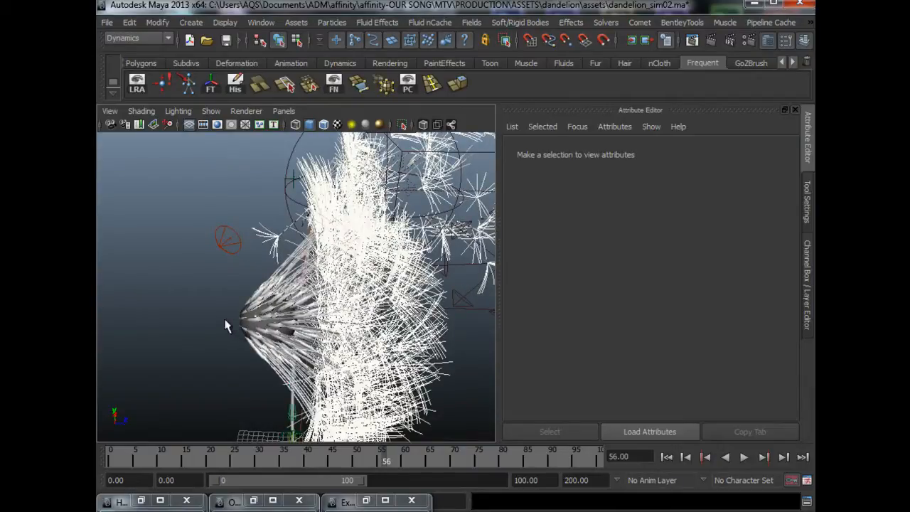
- Replay the simulation from the start to frame 93, pausing at frame 82 to inspect the front dandelion's seeds from the side
left_click(666, 457)
left_click(744, 458)
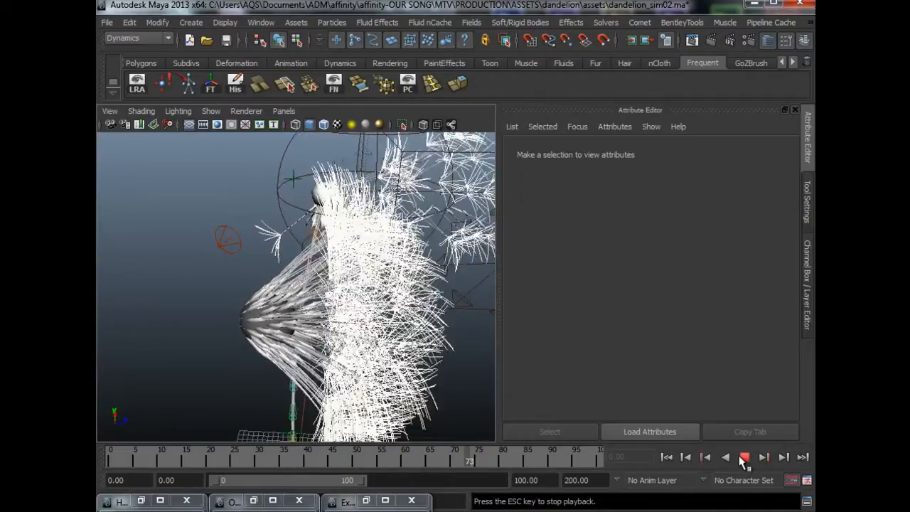
left_click(744, 459)
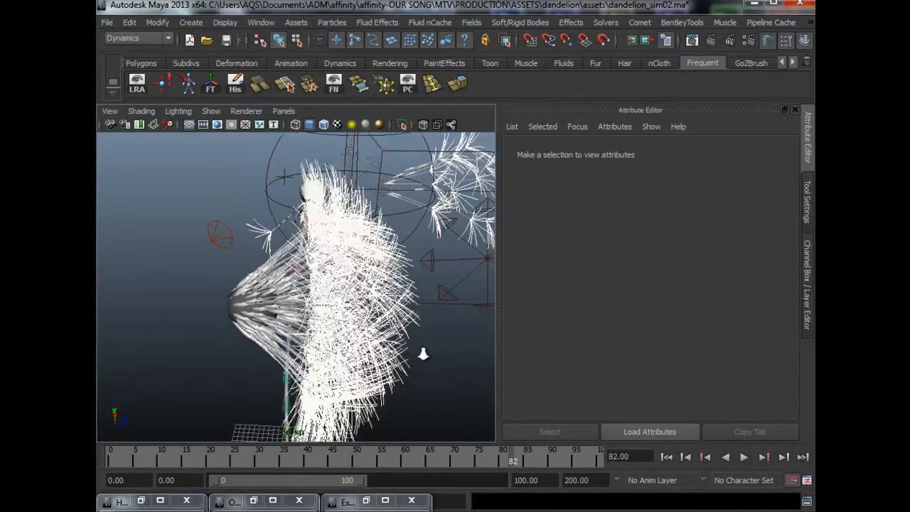
mouse_move(423, 354)
left_mouse_down("alt")
mouse_move(410, 348)
mouse_move(419, 354)
left_mouse_up("alt")
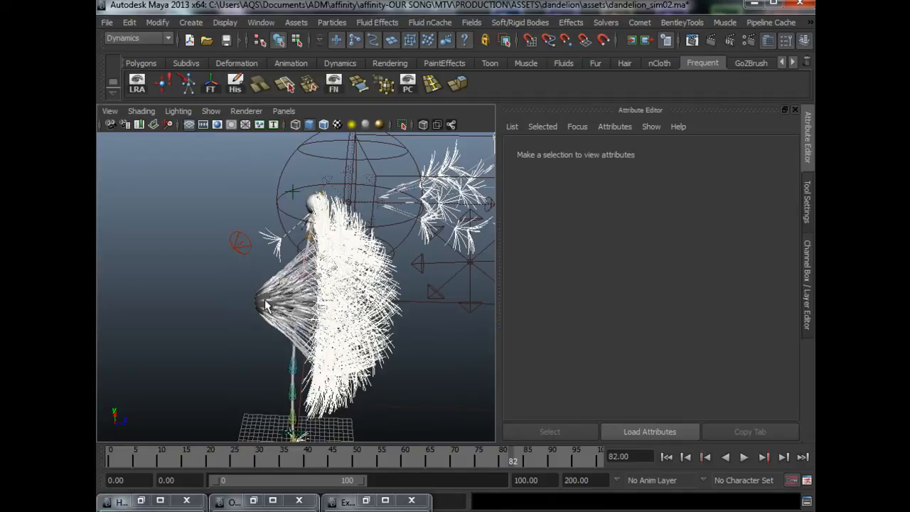
left_click(744, 457)
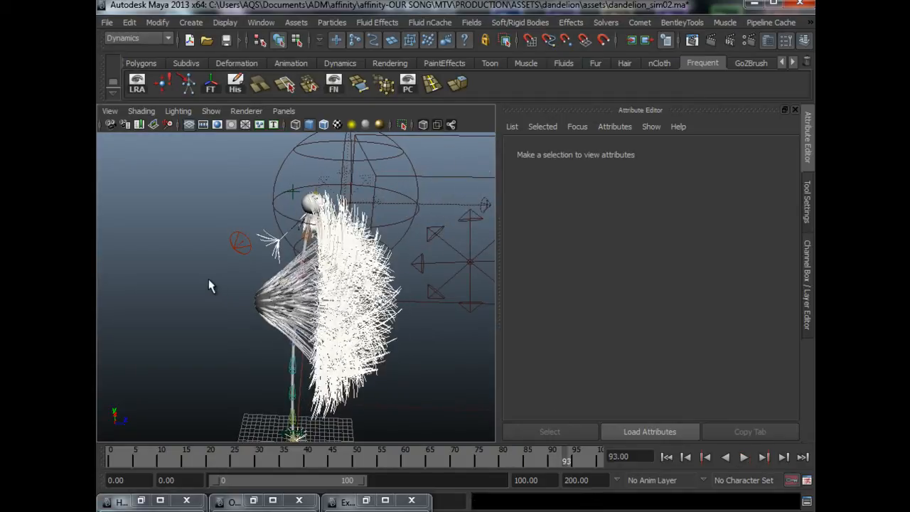
scroll(288, 292, "up", 3)
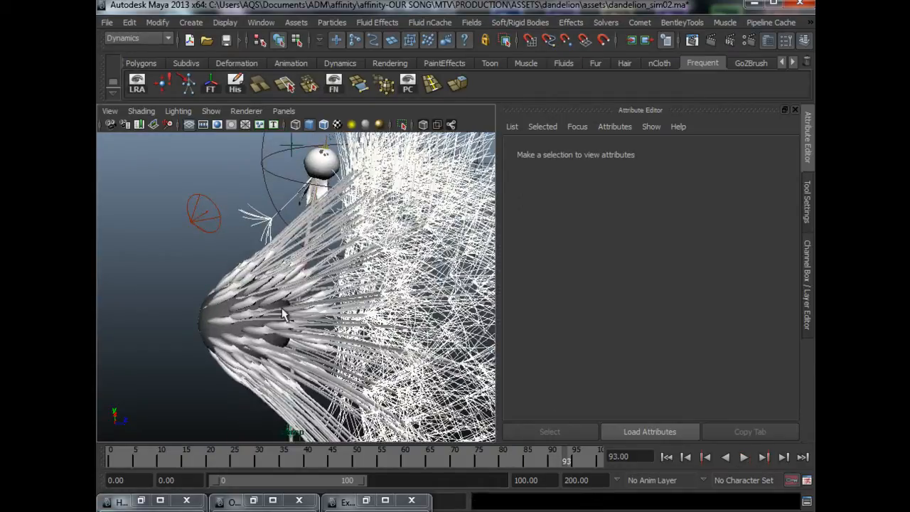
scroll(288, 298, "down", 4)
scroll(287, 299, "up", 1)
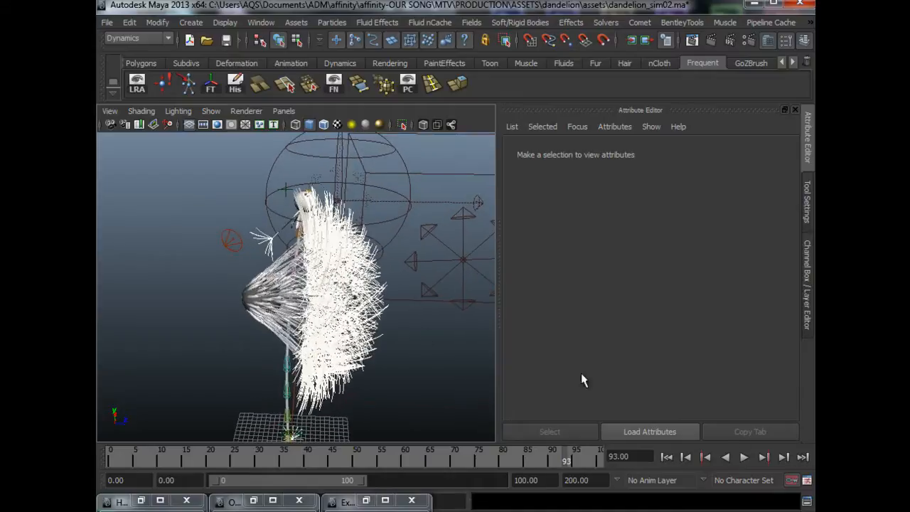
- Rewind to frame 0, restore the Outliner and add a Volume Axis field to particle2
left_click(666, 457)
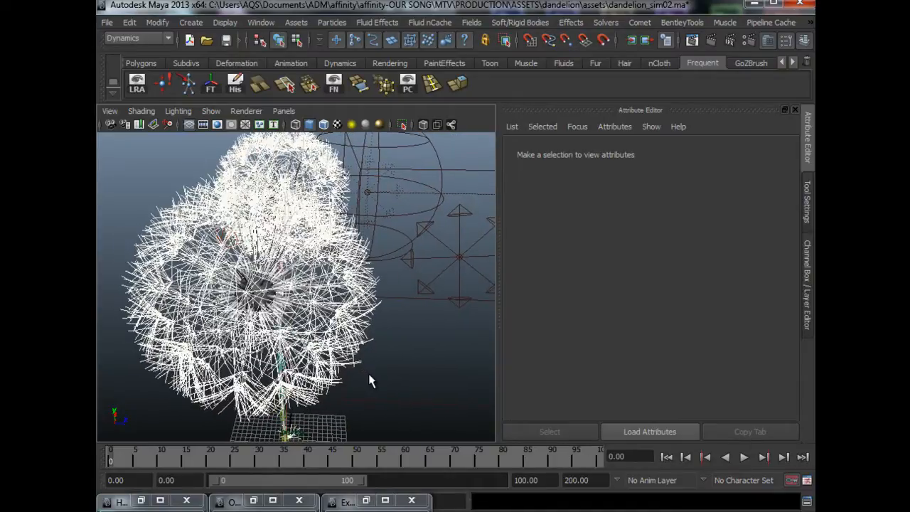
left_click_drag(359, 316, 355, 330, "alt")
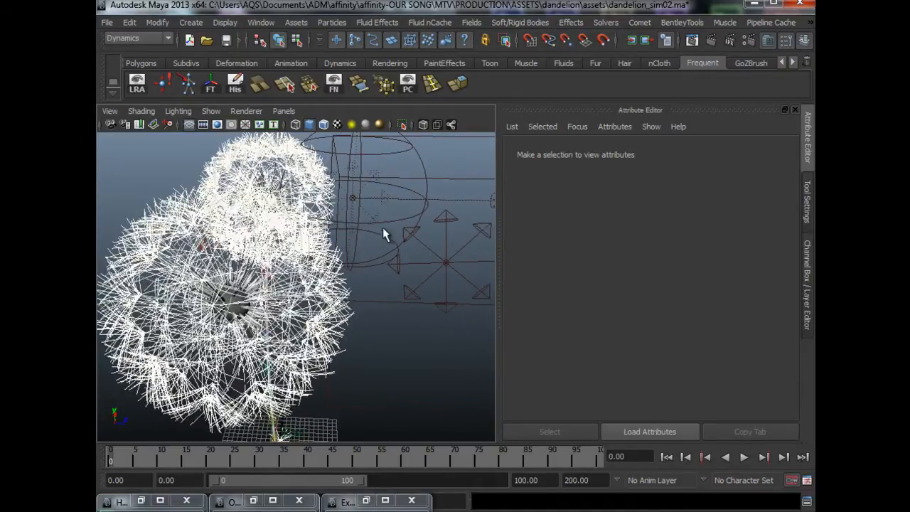
left_click(253, 500)
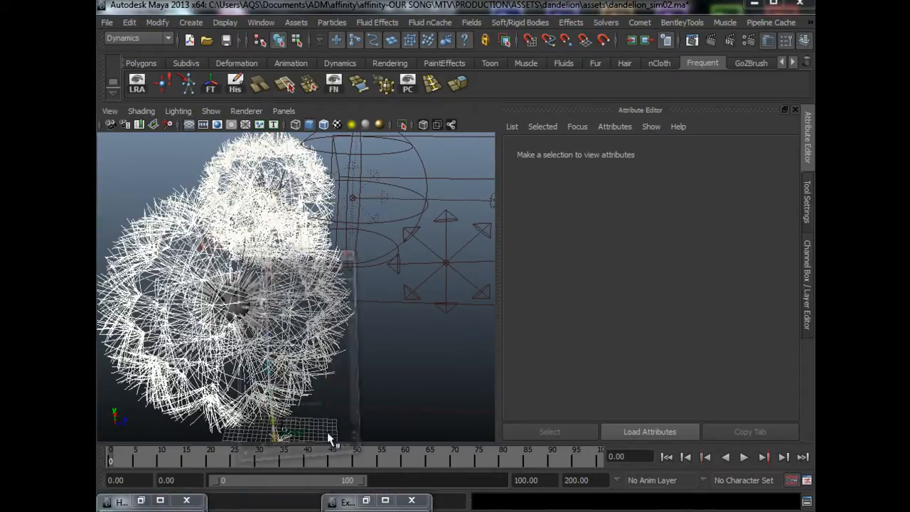
left_click_drag(295, 42, 523, 46)
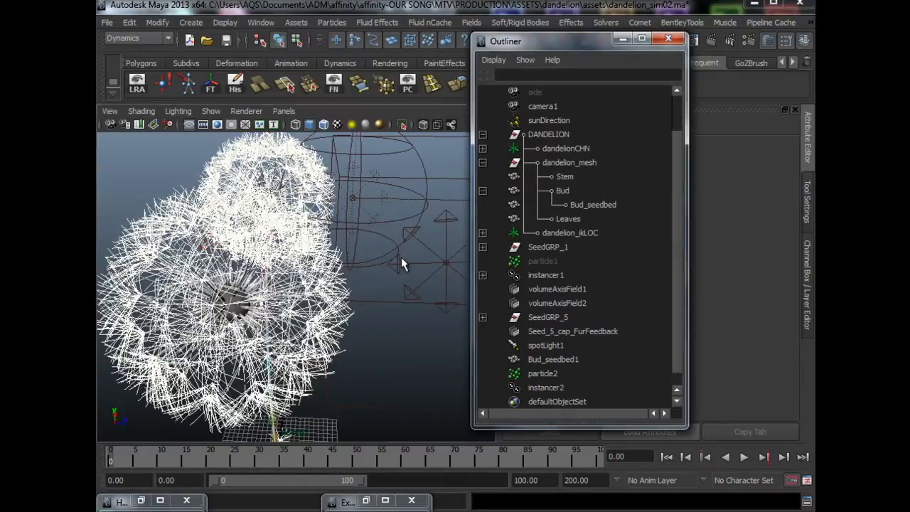
left_click_drag(401, 257, 375, 216, "alt")
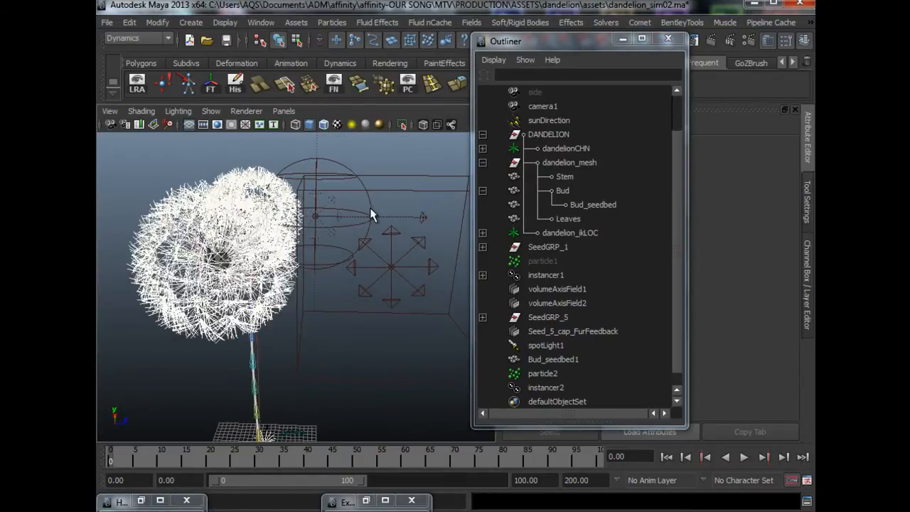
right_click_drag(348, 305, 392, 341, "alt")
scroll(557, 335, "down", 1)
left_click(559, 359)
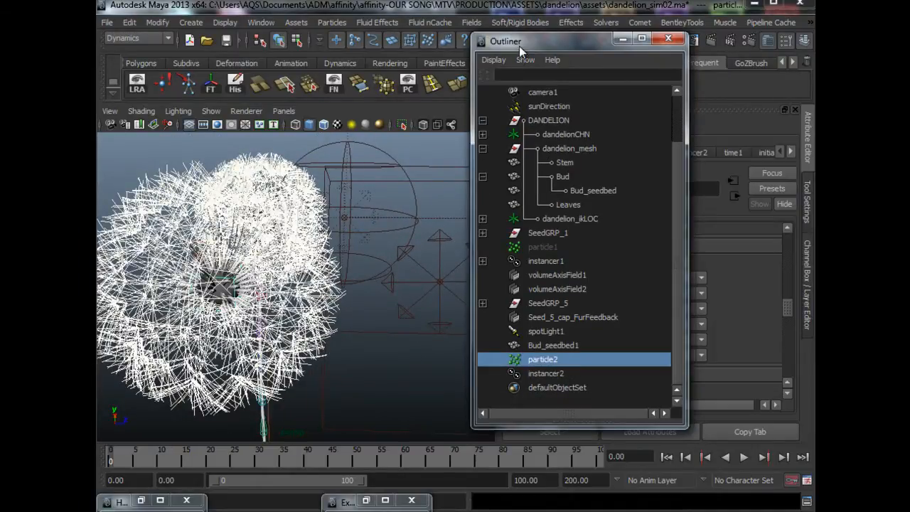
left_click_drag(517, 41, 450, 61)
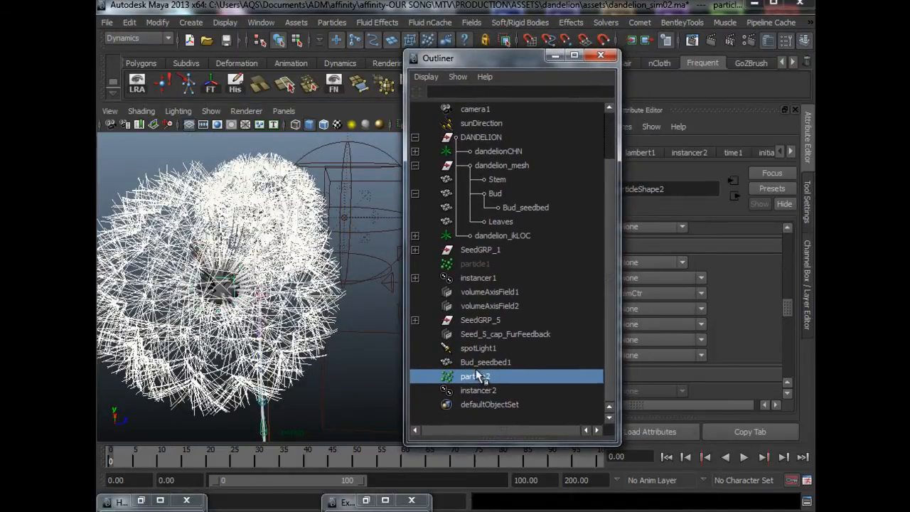
left_click(472, 22)
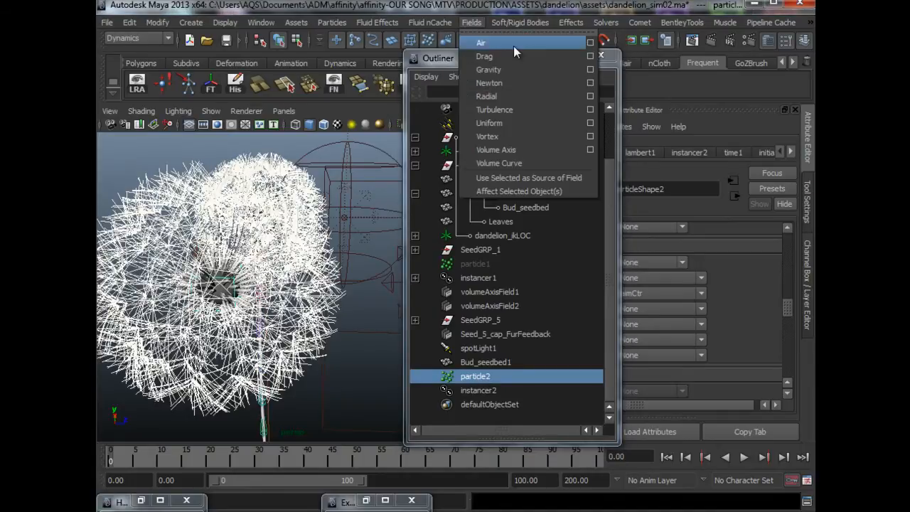
left_click(562, 151)
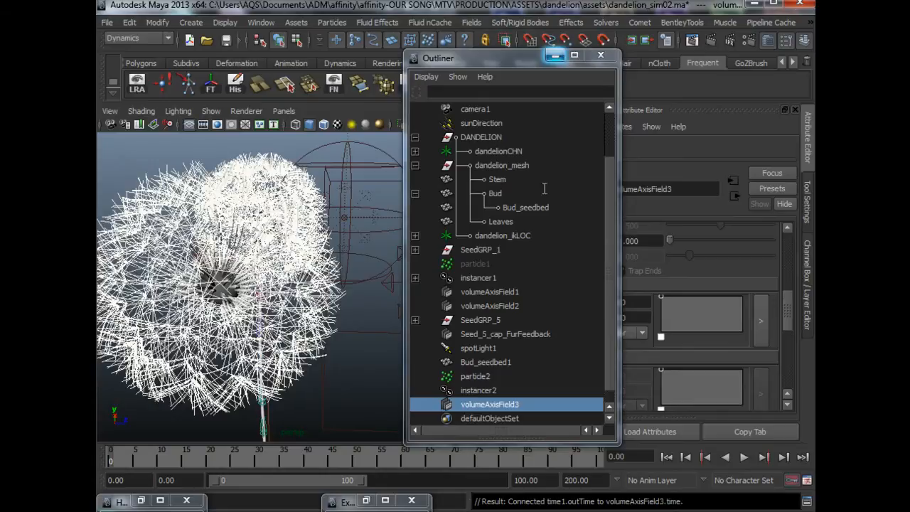
- Move the new volume axis field from the stem's base up to the front dandelion's head
scroll(488, 409, "down", 1)
right_click_drag(369, 356, 269, 359, "alt")
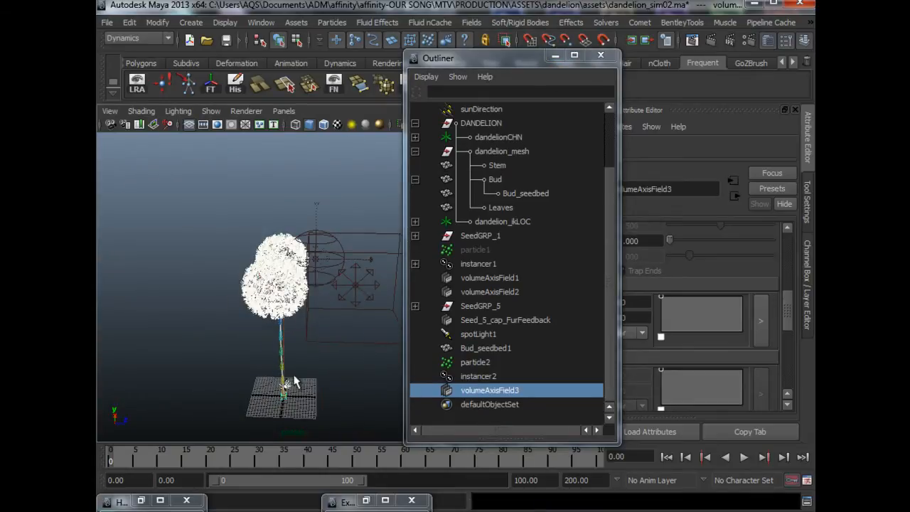
key("w")
left_click_drag(283, 368, 313, 316)
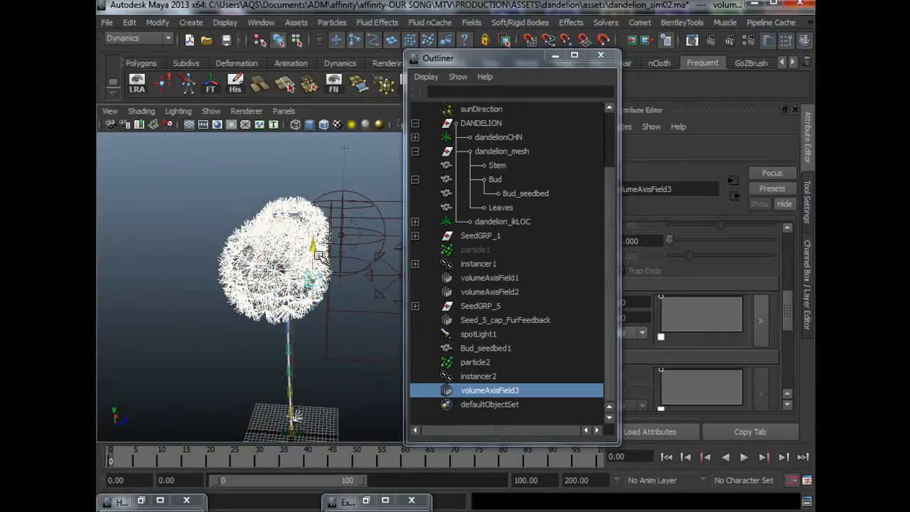
key("f")
scroll(350, 364, "down", 3)
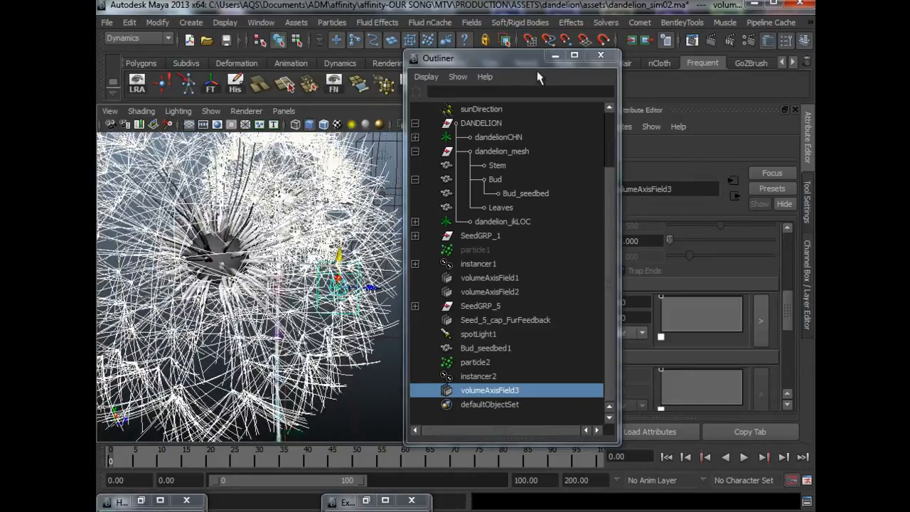
- Minimise the Outliner and set volumeAxisField3's volume shape to Sphere
left_click(556, 55)
left_click_drag(788, 316, 811, 300)
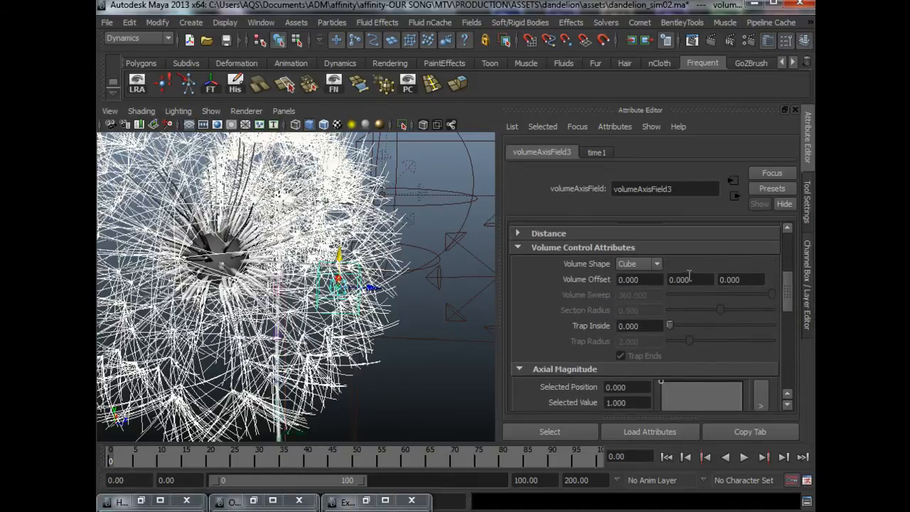
left_click(653, 267)
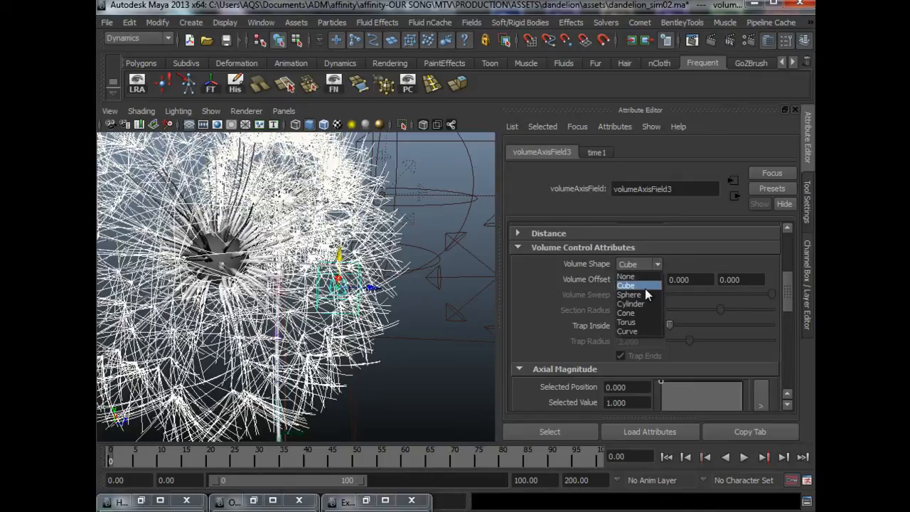
left_click(645, 287)
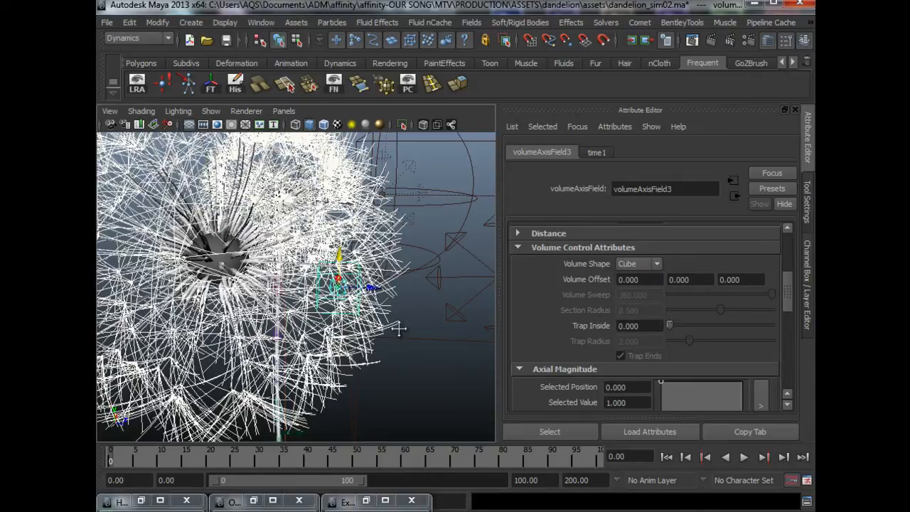
left_click_drag(400, 325, 388, 327, "alt")
right_click_drag(388, 326, 419, 345, "alt")
left_click(647, 263)
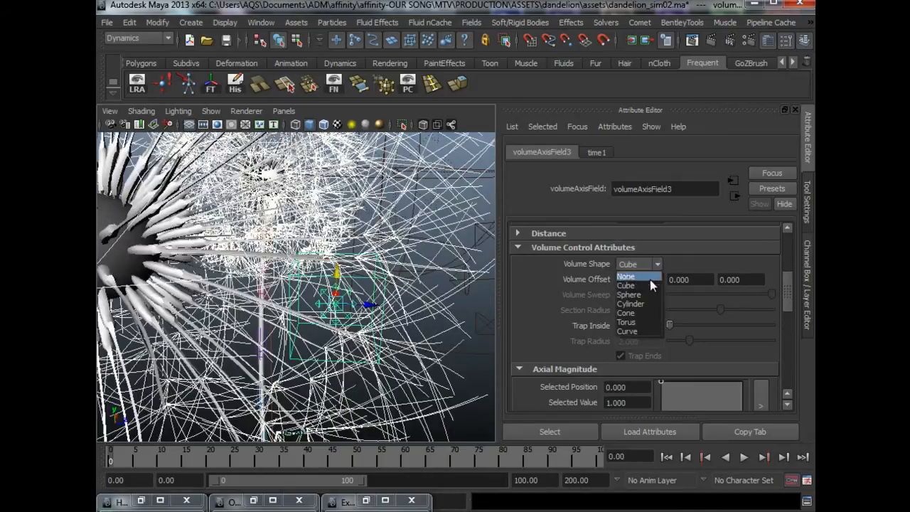
left_click(647, 300)
- Move the spherical field in among the seed stalks beside the front dandelion's seedbed
left_click_drag(491, 316, 475, 280, "alt")
left_click_drag(244, 296, 284, 299, "alt")
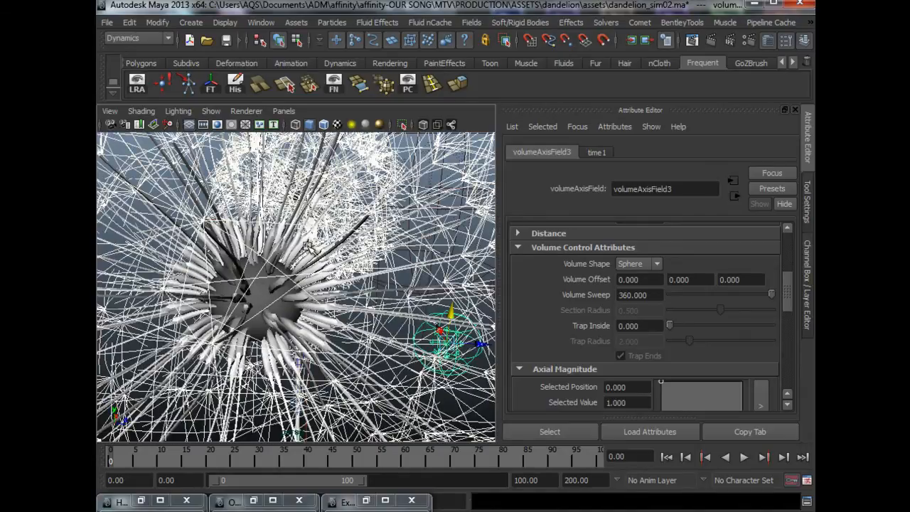
left_click_drag(371, 366, 352, 357, "alt")
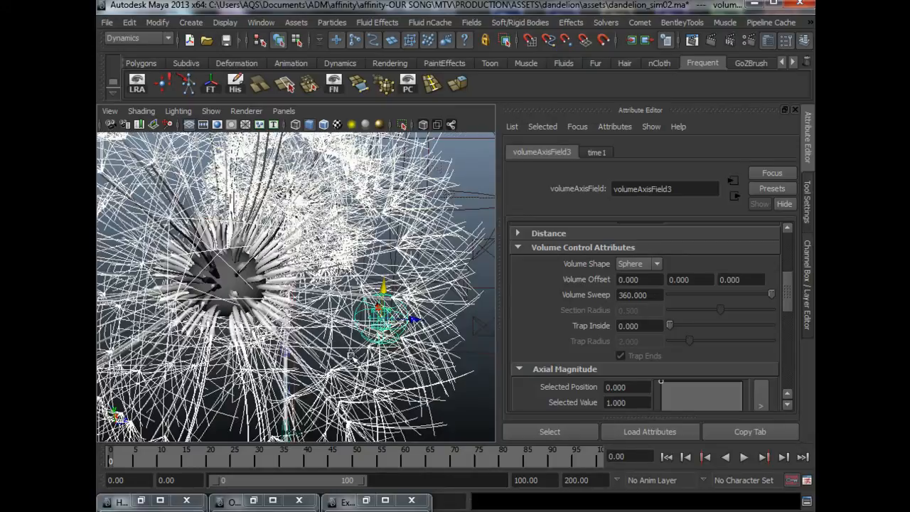
left_click(381, 318)
left_click_drag(310, 320, 370, 277, "alt")
- Try the Cube volume shape on volumeAxisField3, and return it to Sphere
left_click(635, 264)
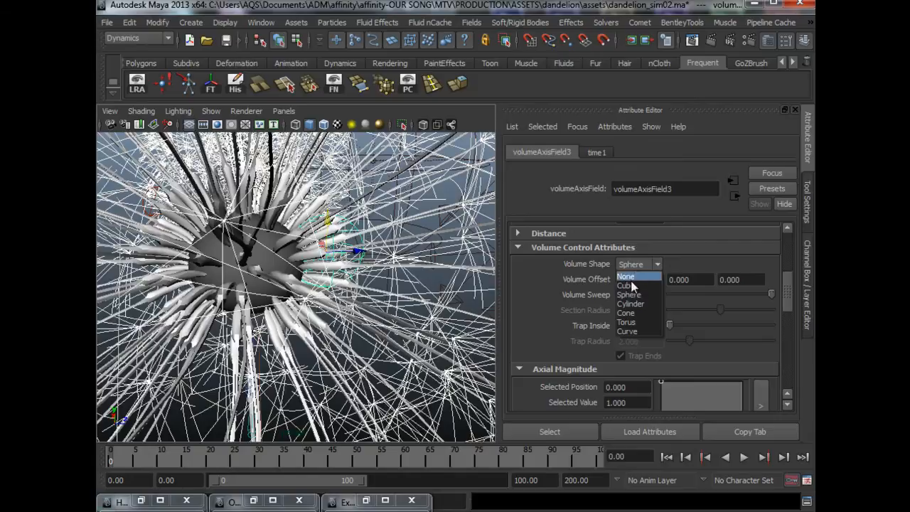
left_click(626, 285)
left_click_drag(455, 299, 182, 235, "alt")
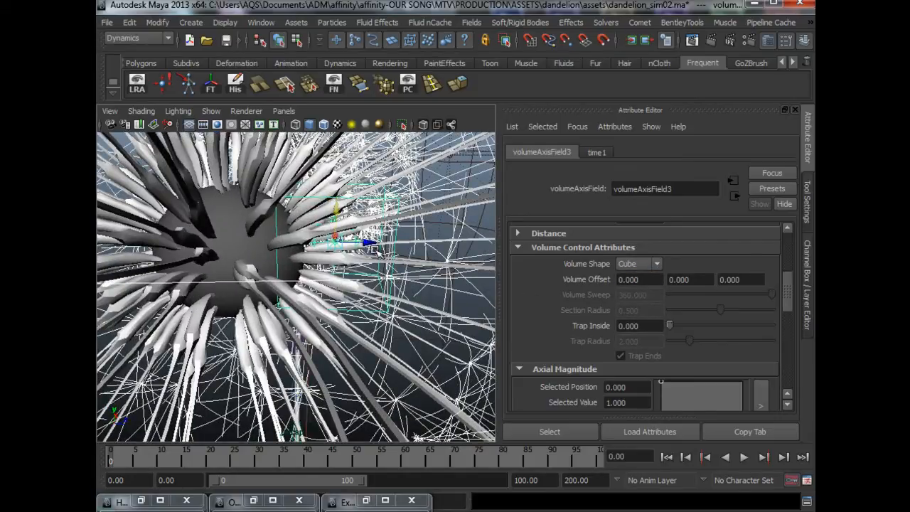
mouse_move(373, 243)
left_mouse_down()
mouse_move(392, 243)
mouse_move(373, 243)
left_mouse_up()
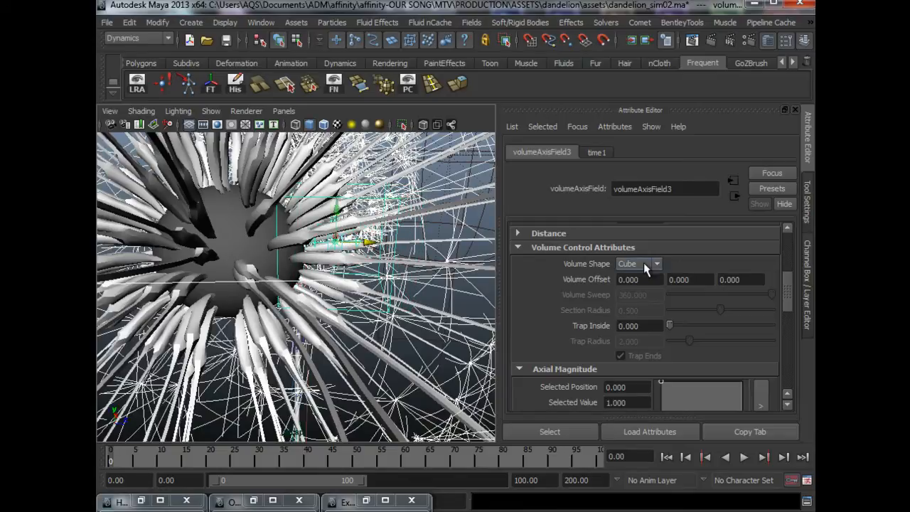
left_click(646, 267)
left_click(640, 294)
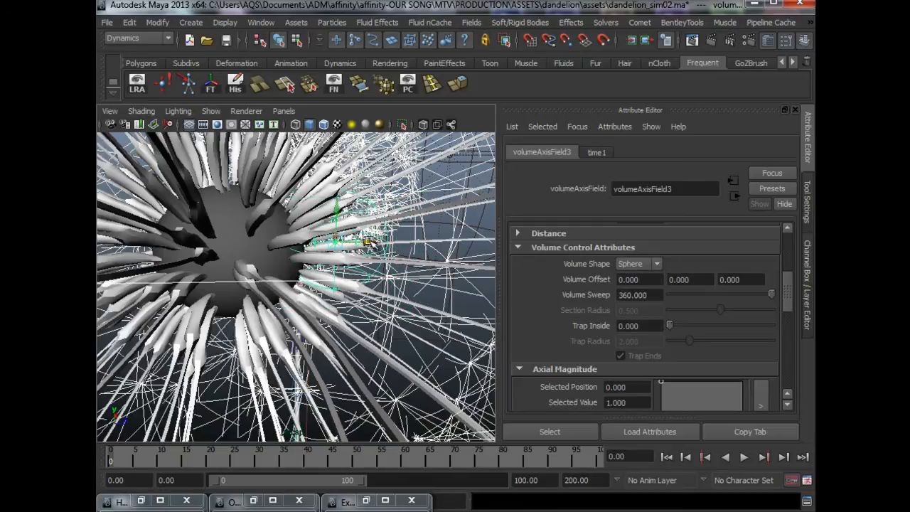
- Scale up the spherical field and shift it along z, away from the front dandelion's seedbed and over its seeds
left_click_drag(320, 238, 416, 246)
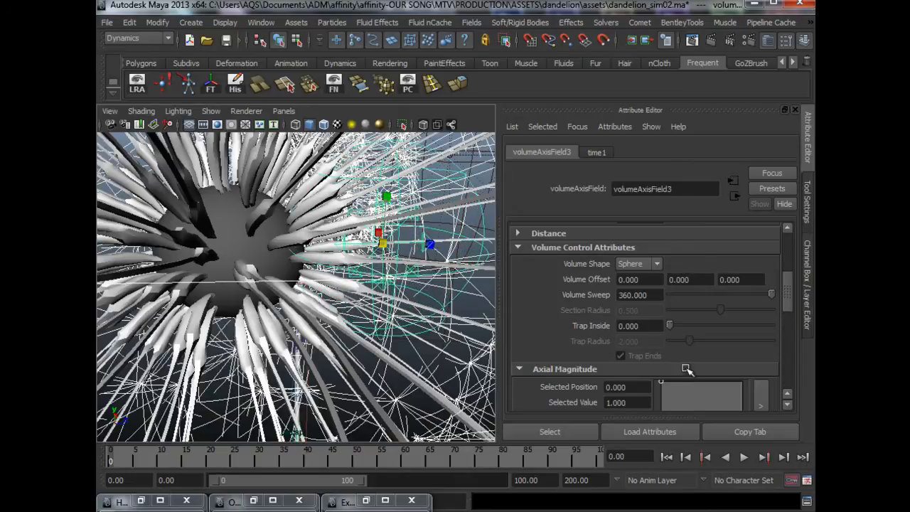
right_click_drag(417, 316, 345, 347, "alt")
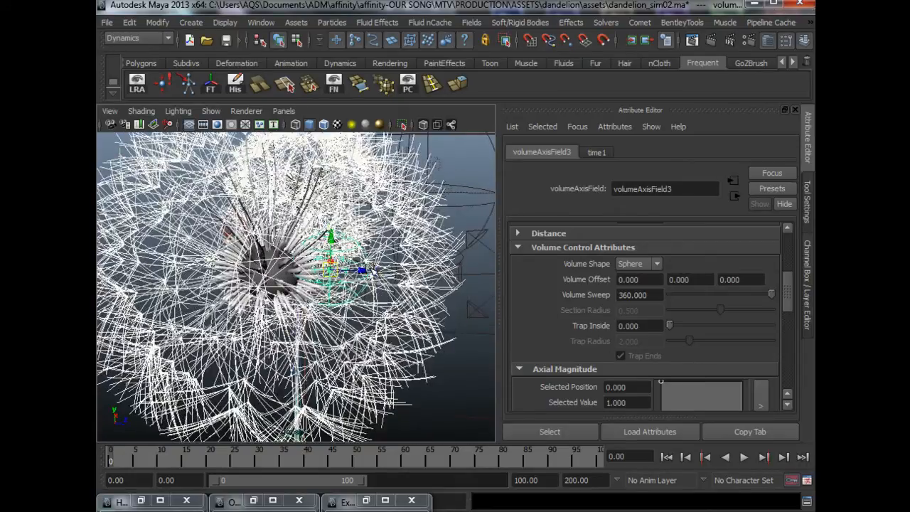
left_click_drag(371, 273, 684, 381)
left_click(359, 273)
right_click_drag(273, 278, 267, 245, "alt")
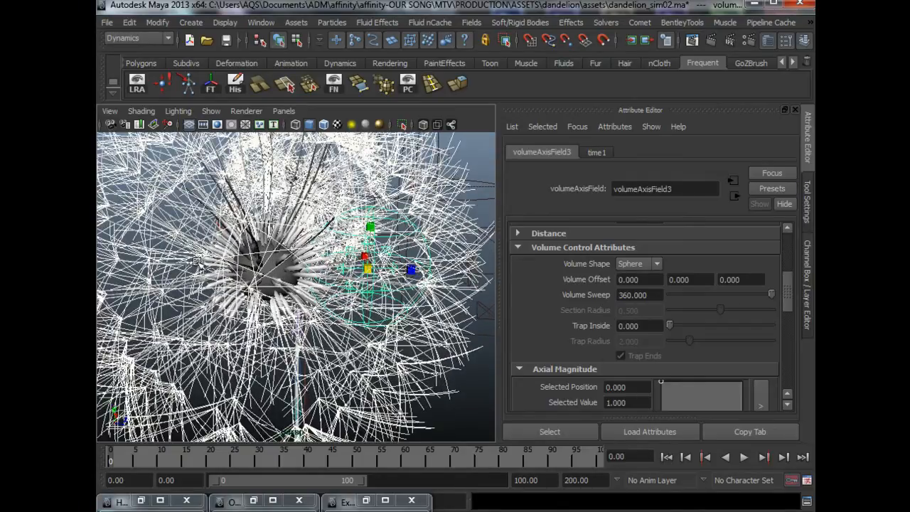
left_click_drag(372, 296, 366, 312, "alt")
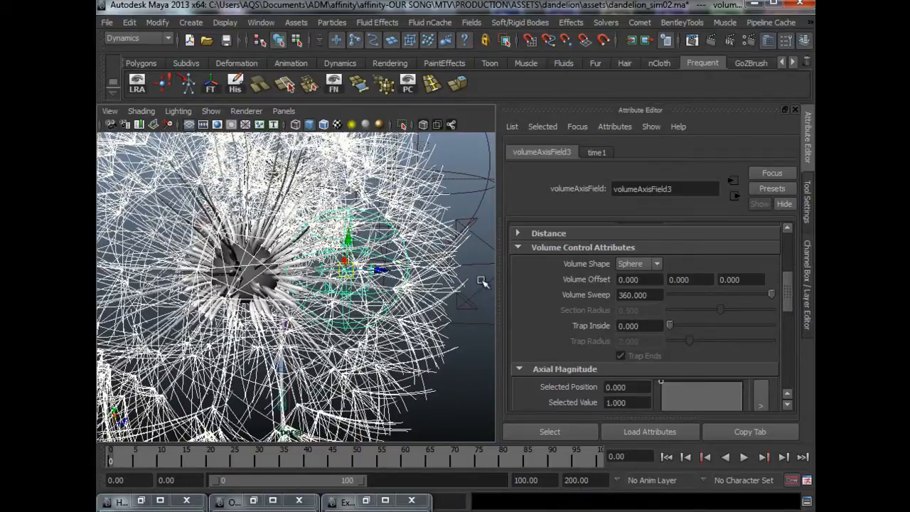
- Set volumeAxisField3's Away From Center to 0 and its Along Axis speed to 1
scroll(655, 340, "down", 6)
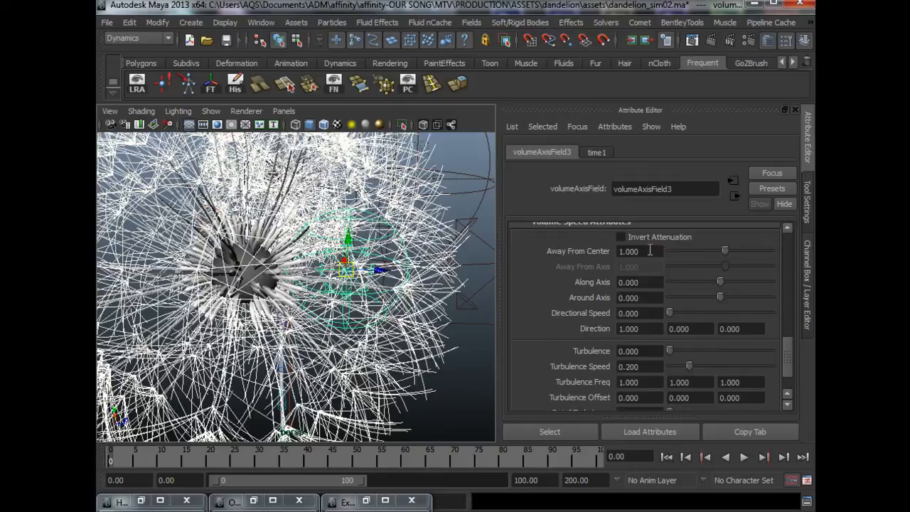
left_click(649, 251)
type("0")
left_click(653, 282)
left_click_drag(657, 281, 589, 295)
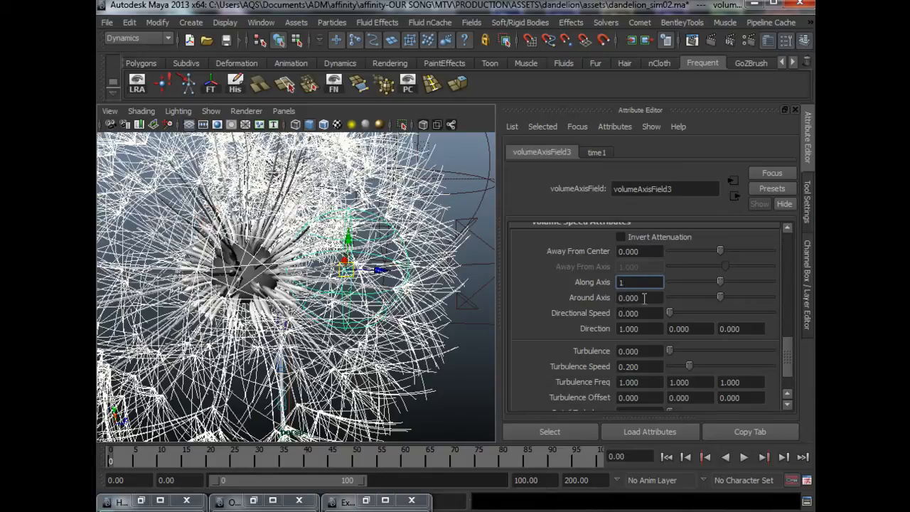
type("1")
left_click(641, 297)
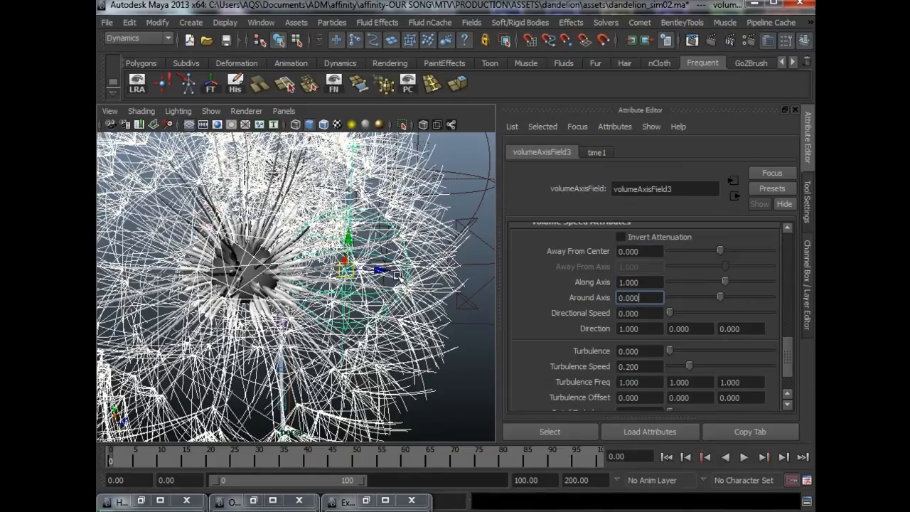
key("Return")
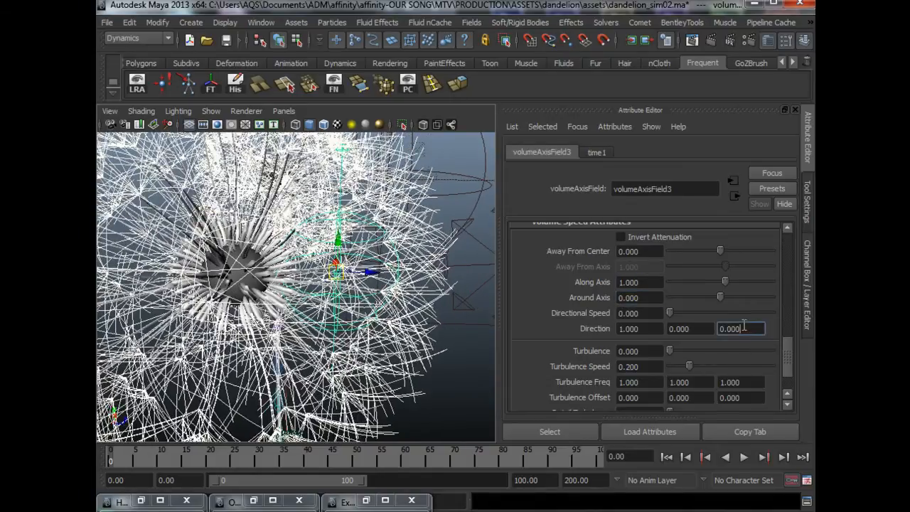
- Set volumeAxisField3's Direction to 0, 0, 1 and its Directional Speed to 10
type("1")
left_click_drag(654, 329, 603, 324)
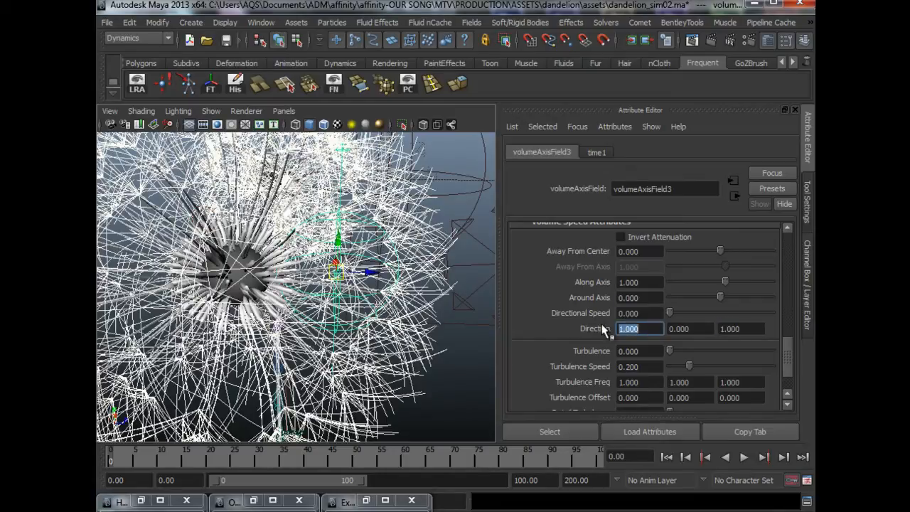
type("0")
left_click(692, 329)
left_click(643, 329)
left_click(701, 329)
left_click(740, 329)
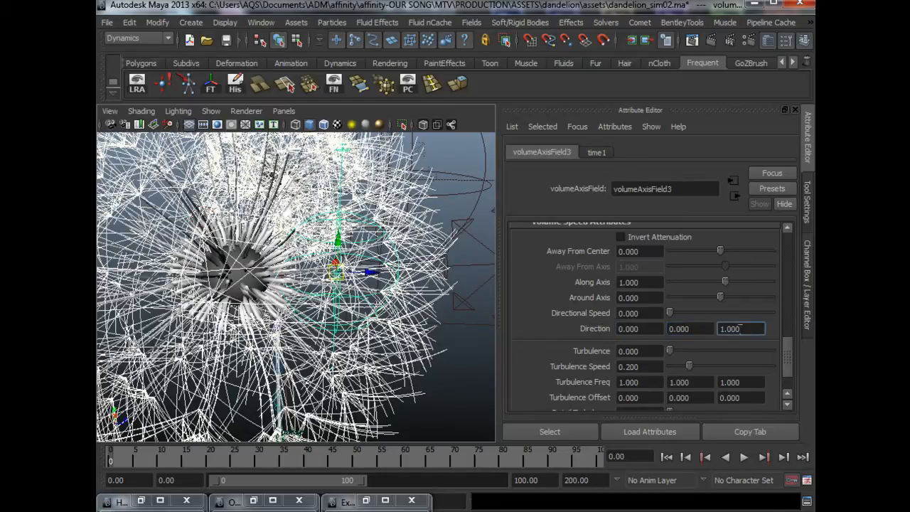
left_click(621, 313)
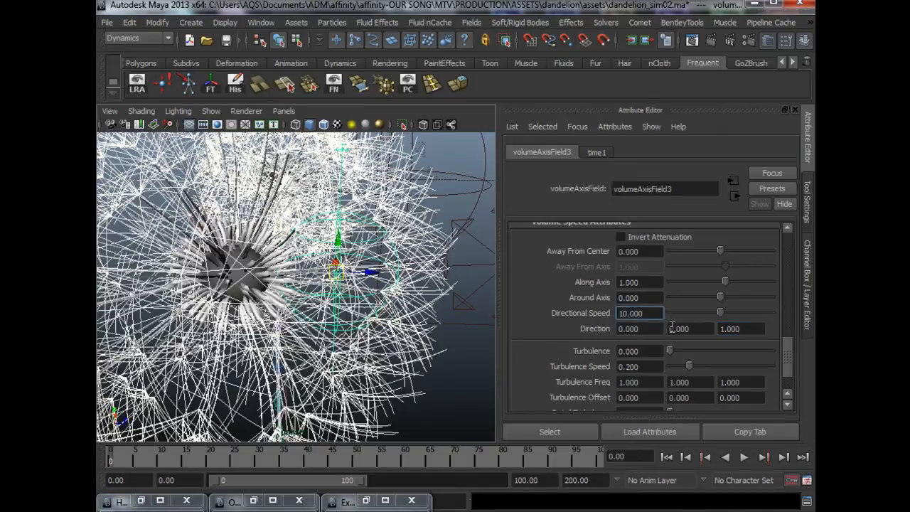
- Set volumeAxisField3's Turbulence to 1, keeping the field in view among the front dandelion's seeds
left_click_drag(437, 285, 392, 310, "alt")
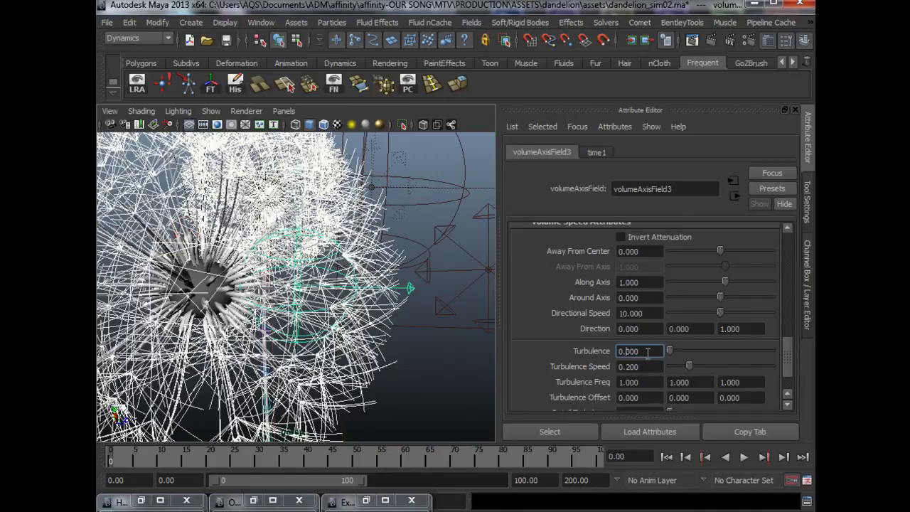
left_click(634, 360)
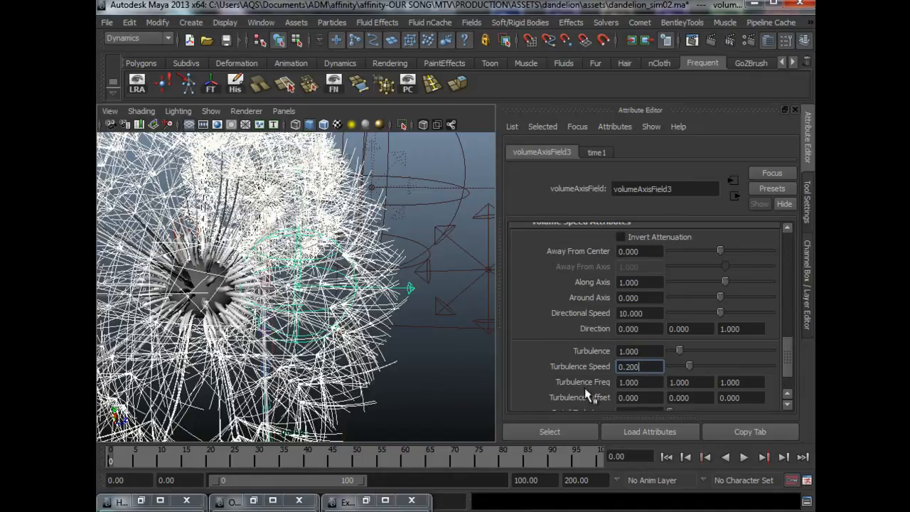
mouse_move(409, 384)
left_mouse_down("alt")
mouse_move(387, 372)
mouse_move(410, 386)
left_mouse_up("alt")
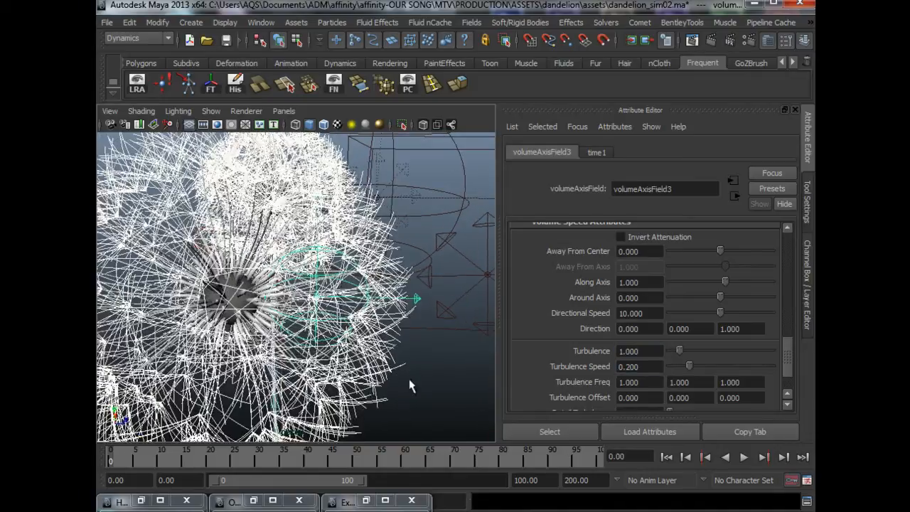
scroll(596, 356, "down", 2)
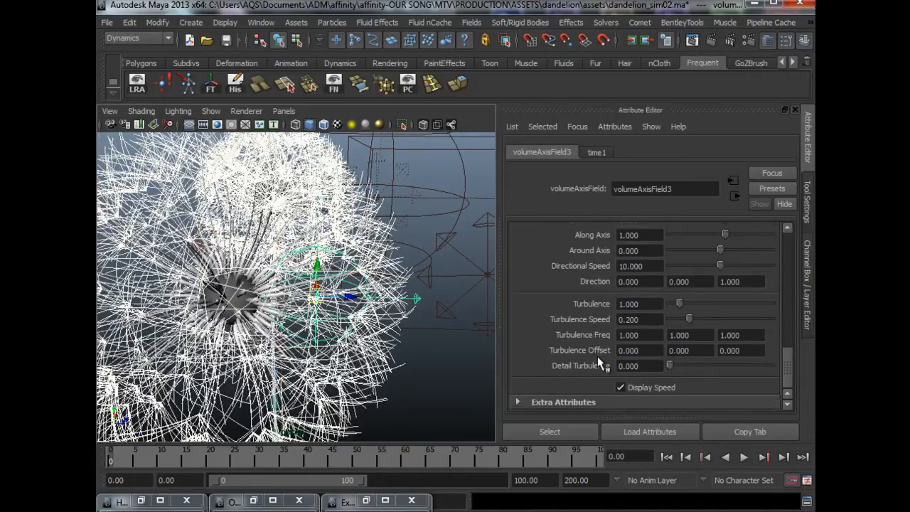
mouse_move(401, 360)
left_mouse_down("alt")
mouse_move(447, 370)
mouse_move(386, 367)
left_mouse_up("alt")
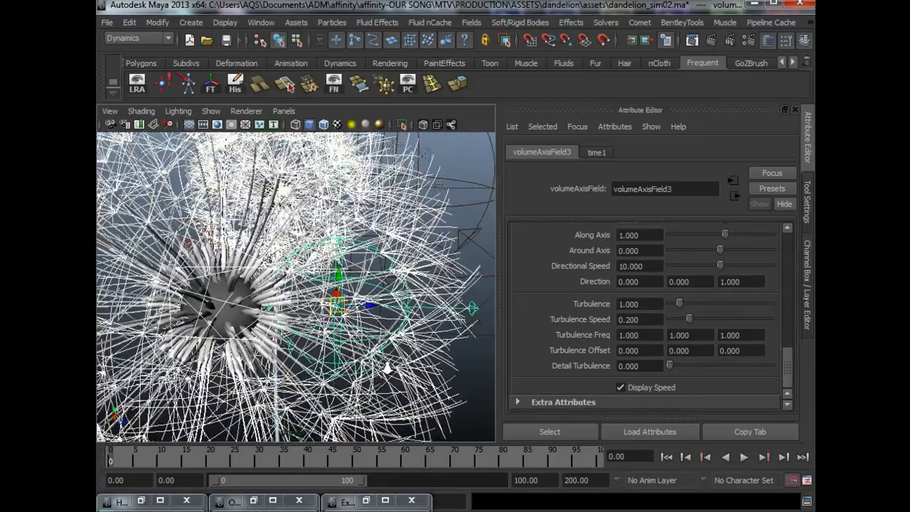
- Key the spherical field beside the front seedbed at frame 0, and at frame 50 move it along z over the seedbed and key it
scroll(386, 357, "up", 4)
left_click_drag(388, 312, 381, 313)
left_click_drag(360, 347, 374, 339, "alt")
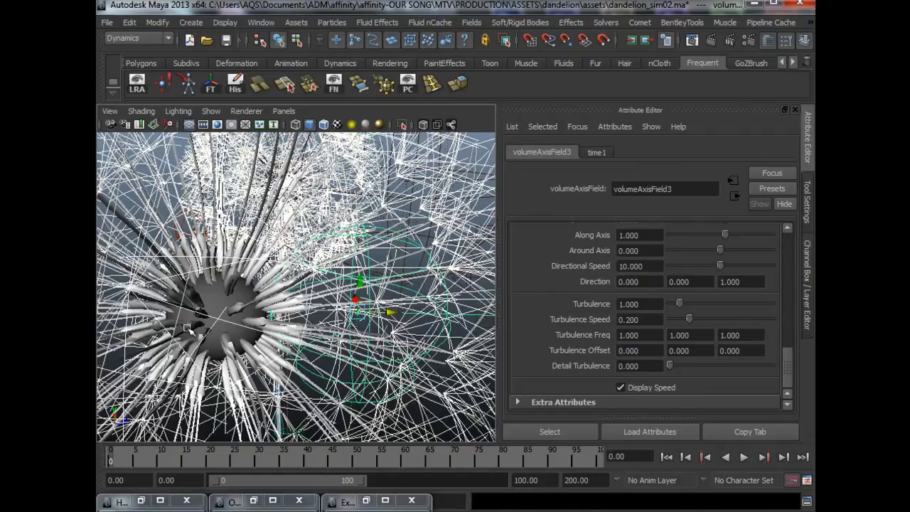
left_click_drag(188, 329, 298, 319, "alt")
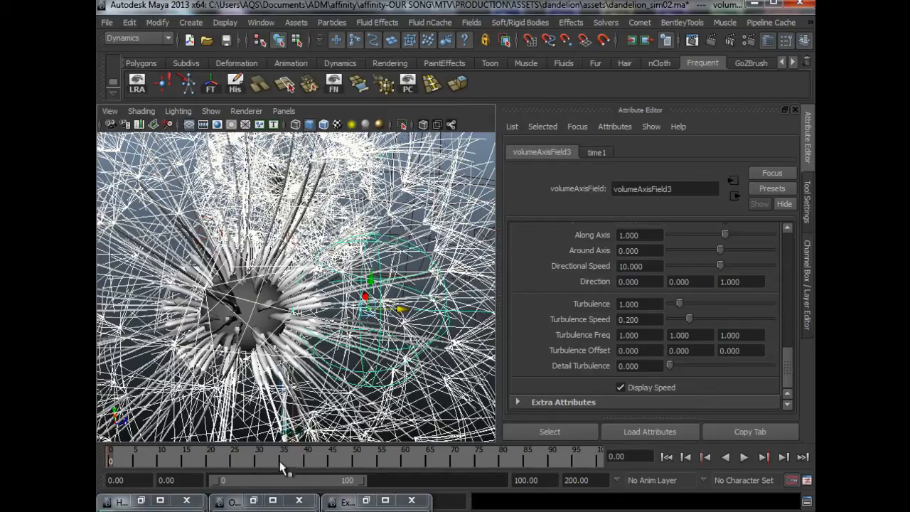
left_click(355, 462)
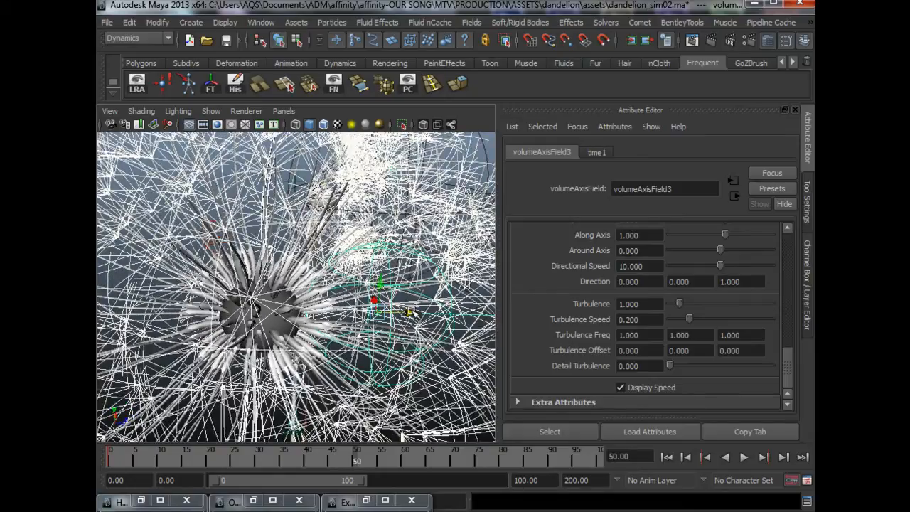
left_click_drag(411, 311, 322, 311)
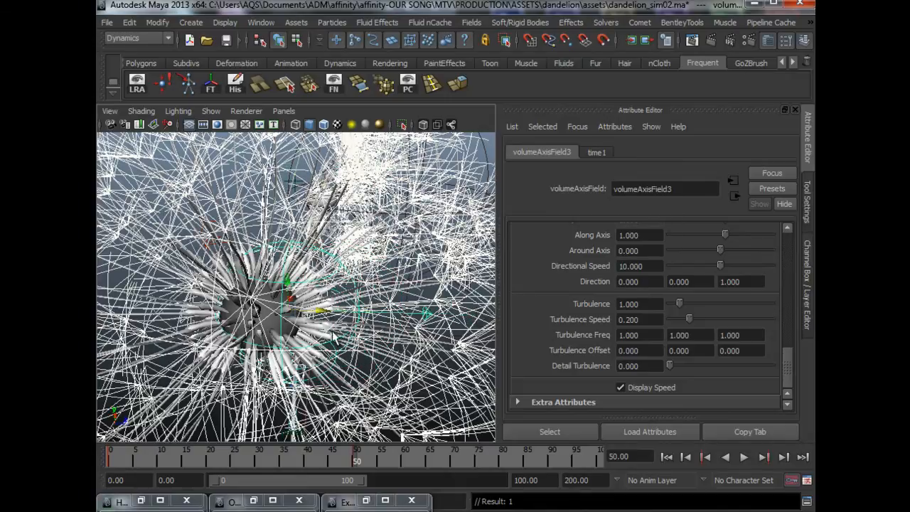
- Play the simulation from frame 0 and watch from the side how the seeds leave both dandelions
left_click(666, 456)
right_click_drag(313, 318, 204, 283, "alt")
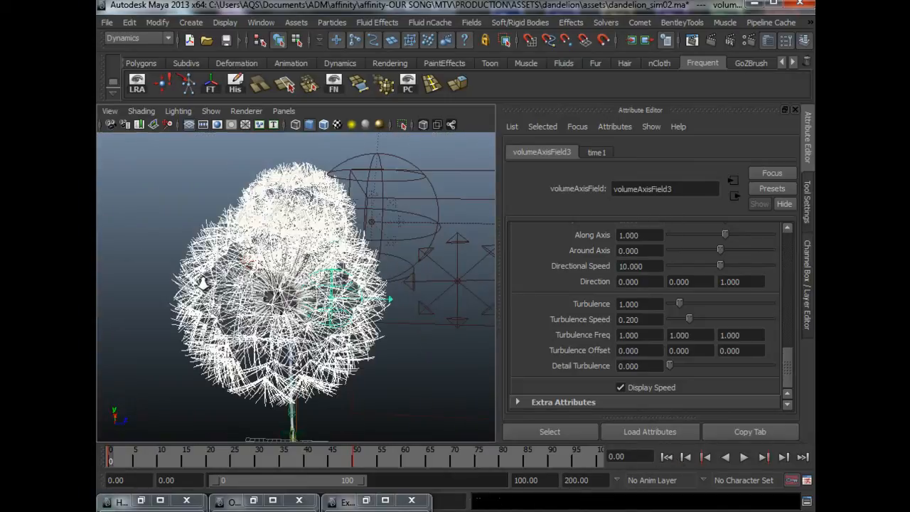
left_click(744, 457)
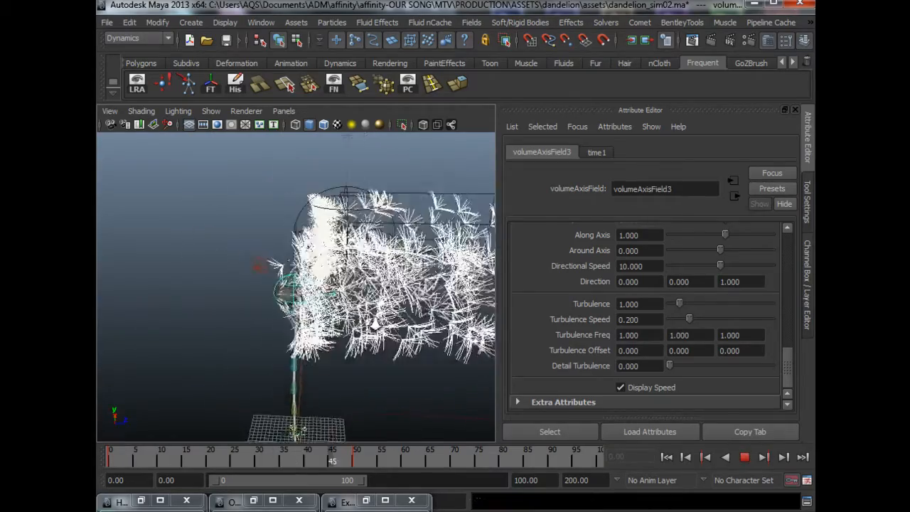
left_click_drag(243, 327, 503, 345, "alt")
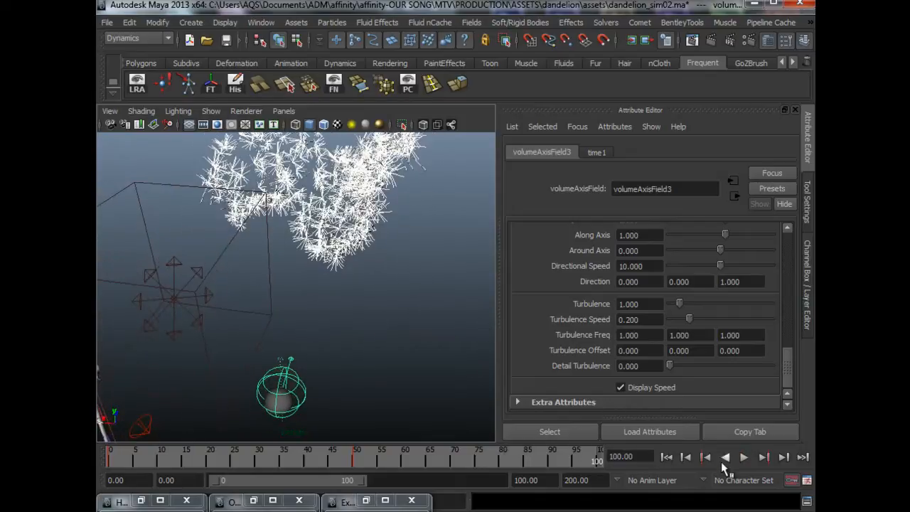
- Select and frame the cube field volumeAxisField2, return to frame 0, and review its speed and turbulence settings
left_click_drag(201, 262, 335, 344, "alt")
key("f")
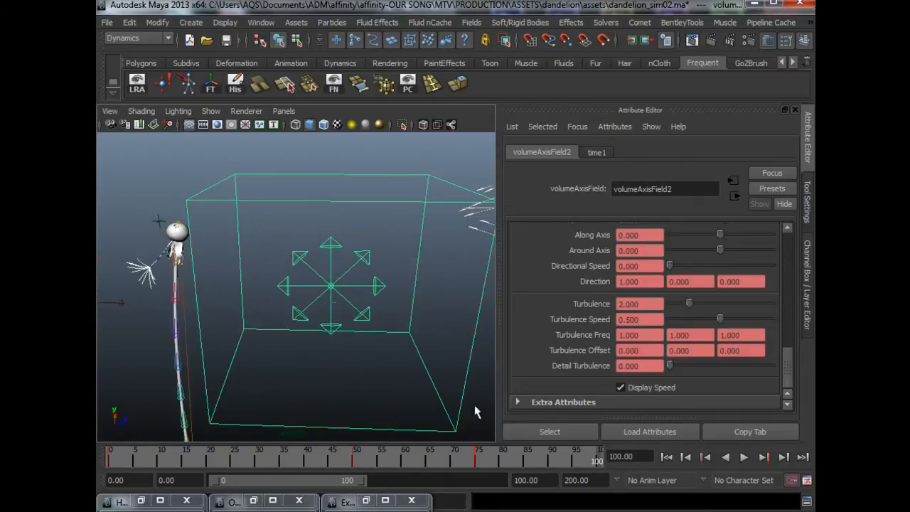
left_click(662, 462)
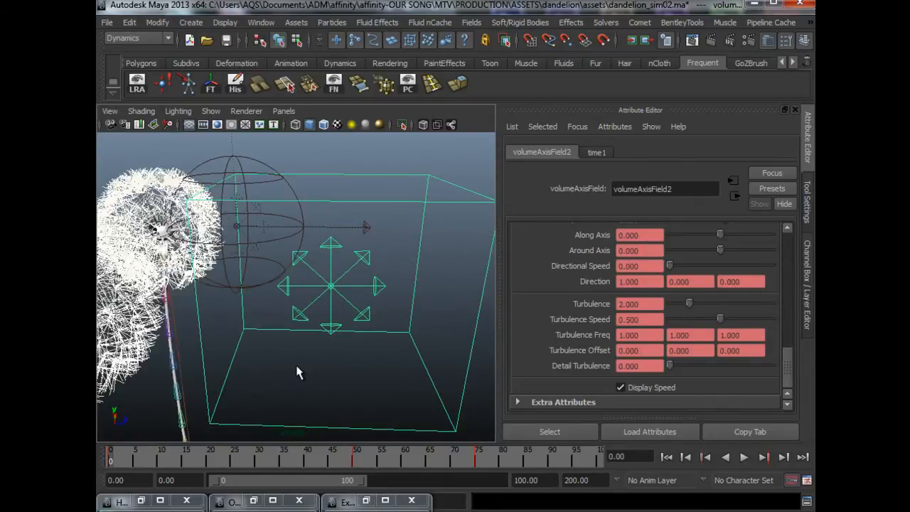
right_click_drag(297, 367, 360, 402, "alt")
left_click_drag(356, 383, 365, 383, "alt")
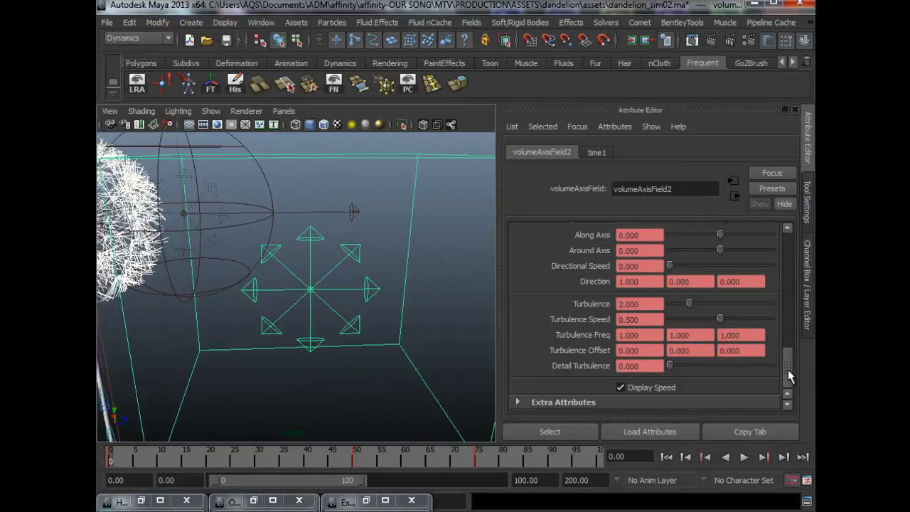
left_click_drag(790, 377, 805, 363)
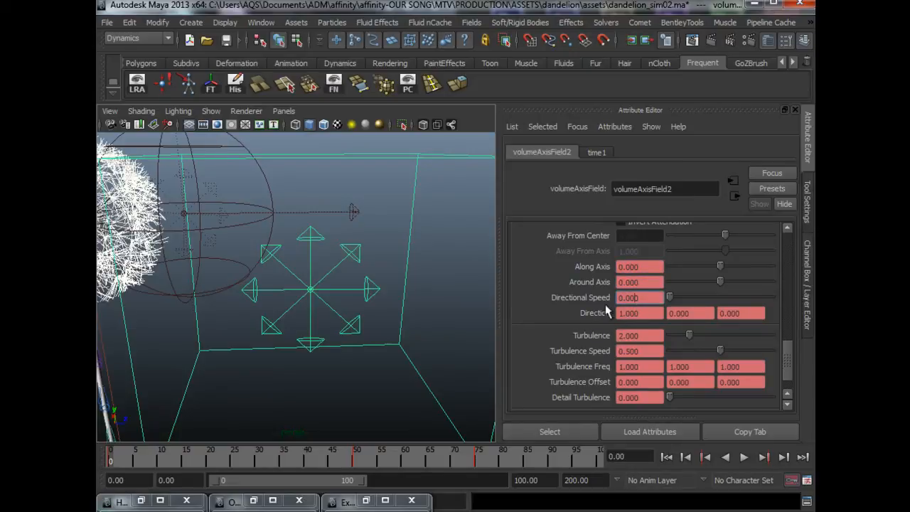
left_click(640, 335)
- Play the simulation, stop it at frame 44, and examine the seed spread from above and the side plus volumeAxisField2's transform values
left_click(744, 457)
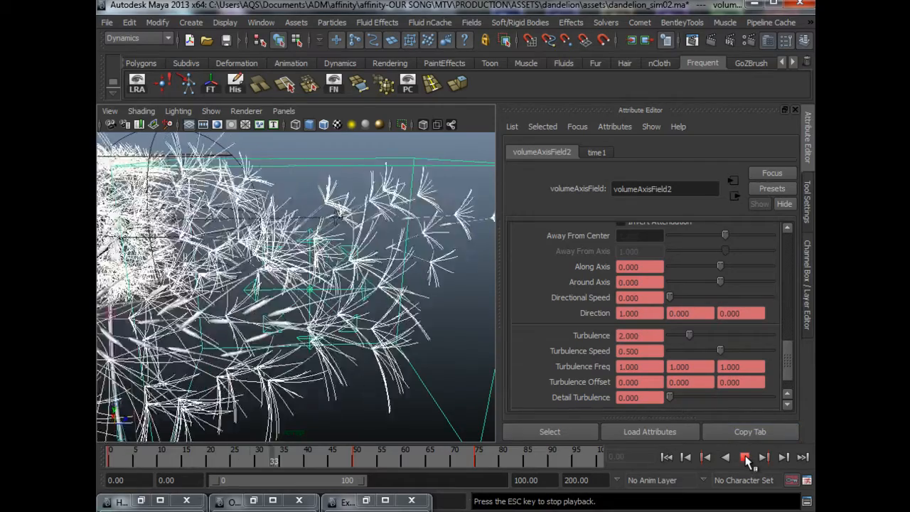
left_click(745, 457)
left_click_drag(320, 284, 374, 203, "alt")
left_click_drag(412, 255, 337, 278, "alt")
left_click_drag(320, 354, 329, 324, "alt")
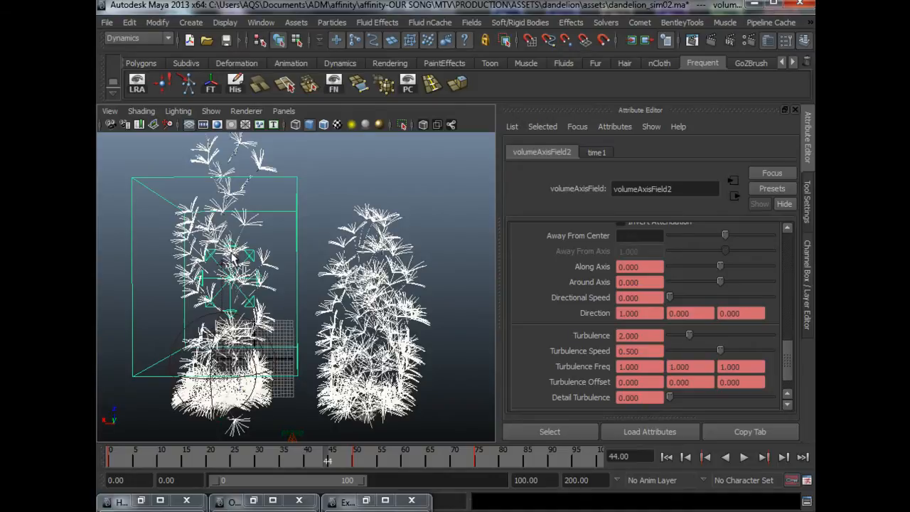
right_click_drag(233, 258, 326, 262, "alt")
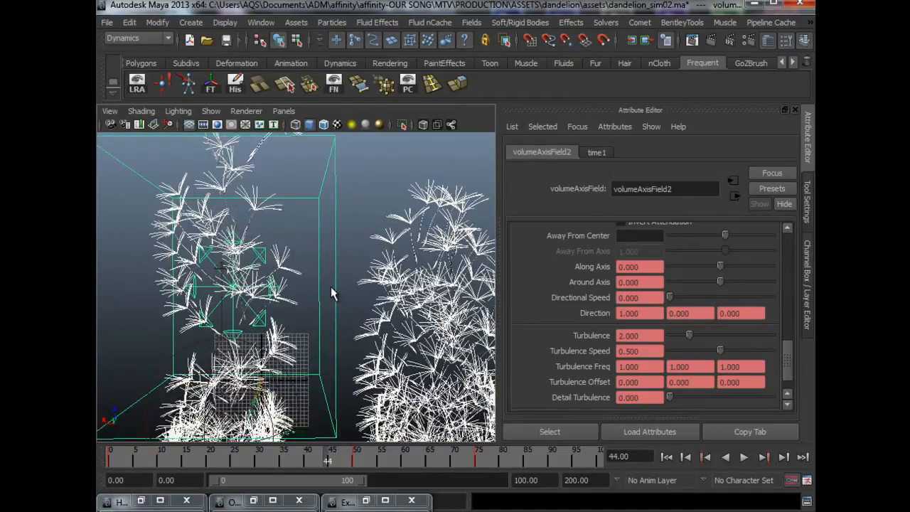
left_click_drag(331, 286, 317, 337, "alt")
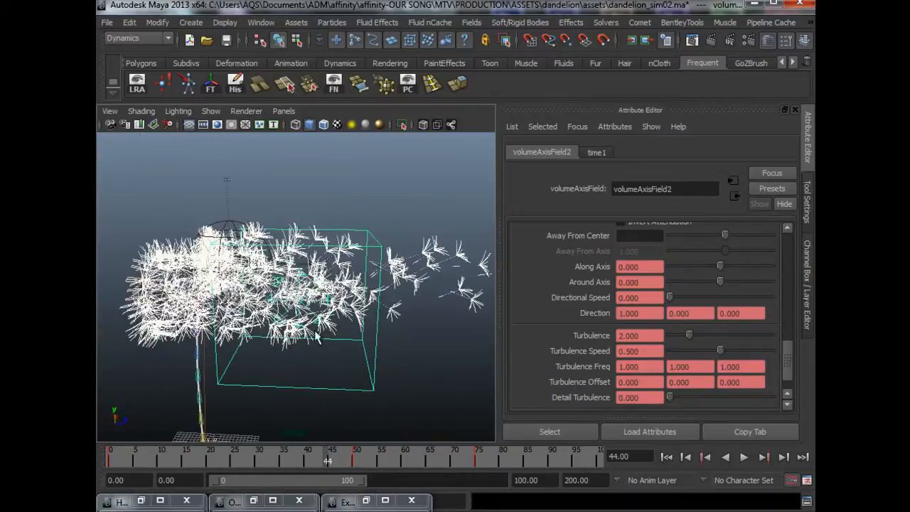
left_click_drag(415, 361, 304, 377, "alt")
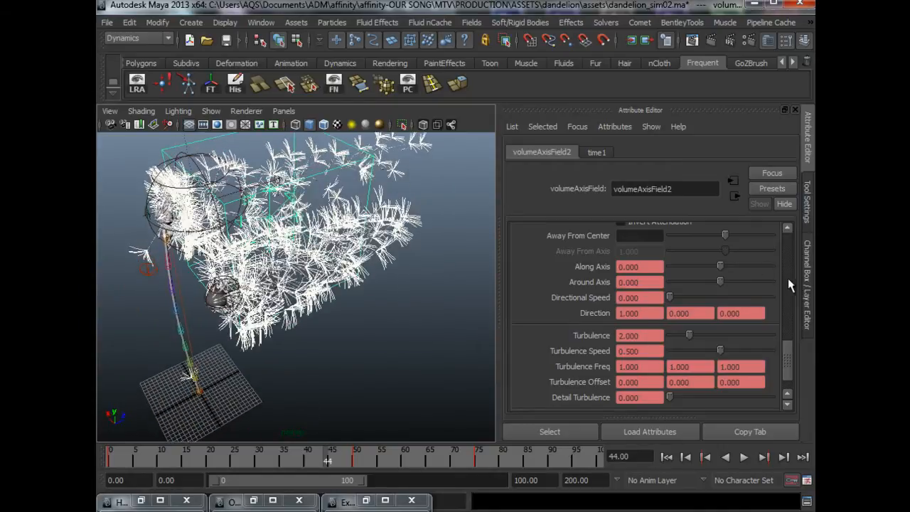
scroll(788, 278, "up", 10)
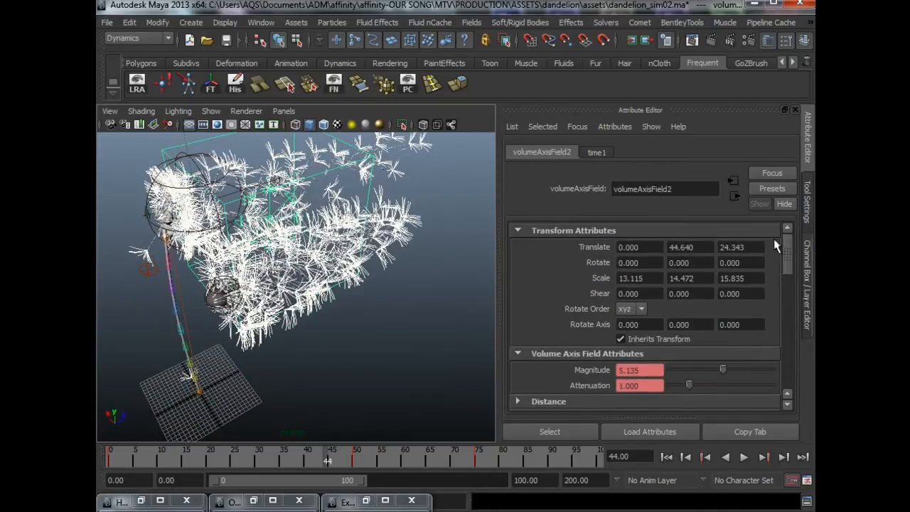
- Select particle2 in the Outliner and review its instancer rotation options, including the aimCtr Aim Direction
left_click(254, 502)
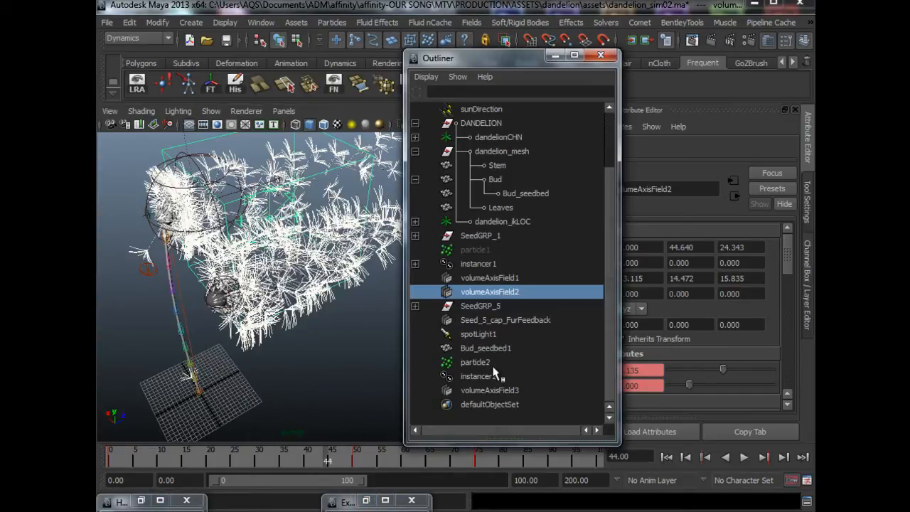
left_click(494, 367)
left_click_drag(491, 58, 362, 58)
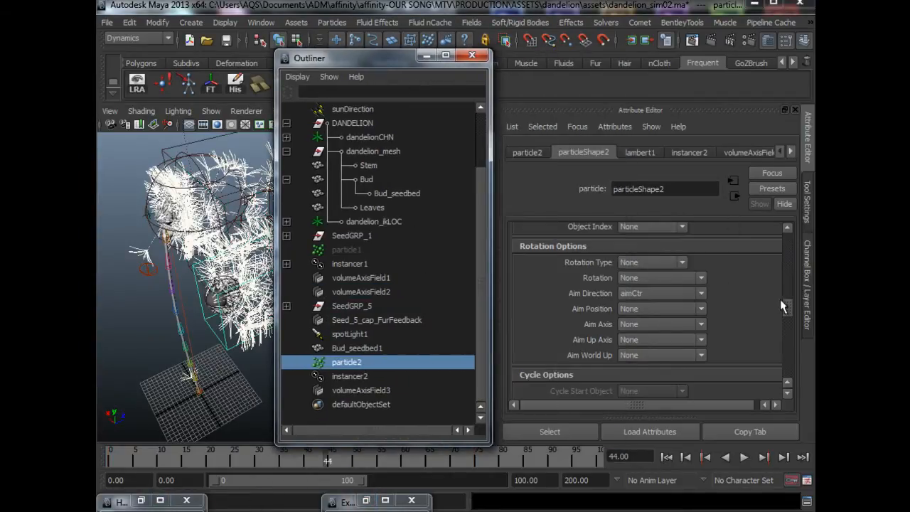
mouse_move(782, 306)
left_mouse_down()
mouse_move(788, 285)
mouse_move(791, 314)
left_mouse_up()
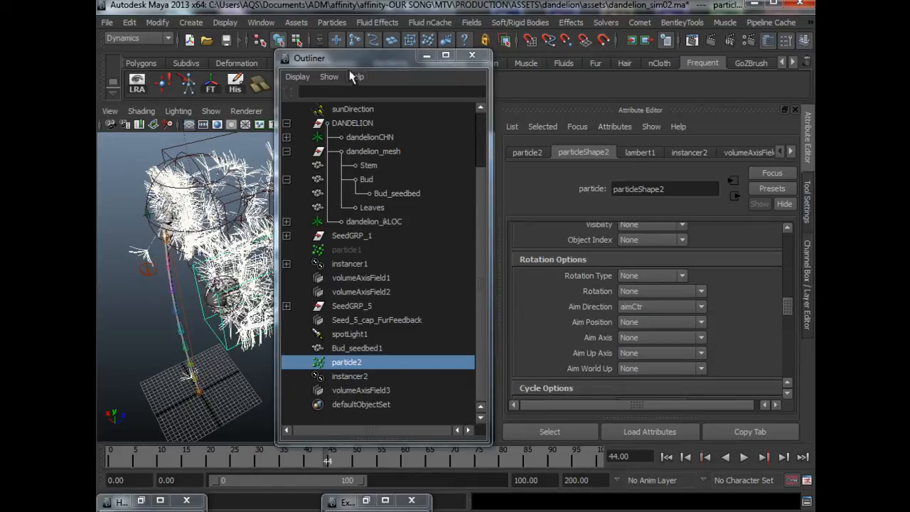
- Select SeedGRP_1 in the Outliner, examine its Rotate X value and pivot at the stem base, and return to frame 0
left_click_drag(345, 60, 394, 76)
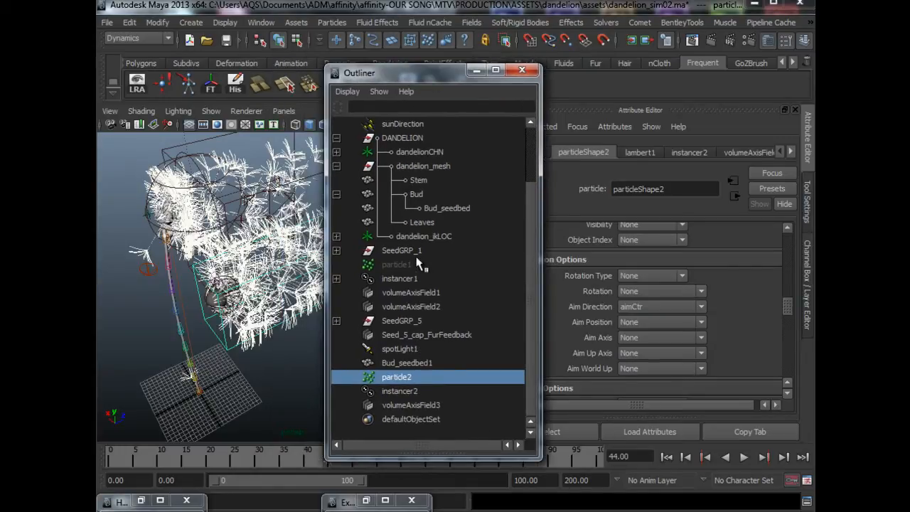
left_click(405, 250)
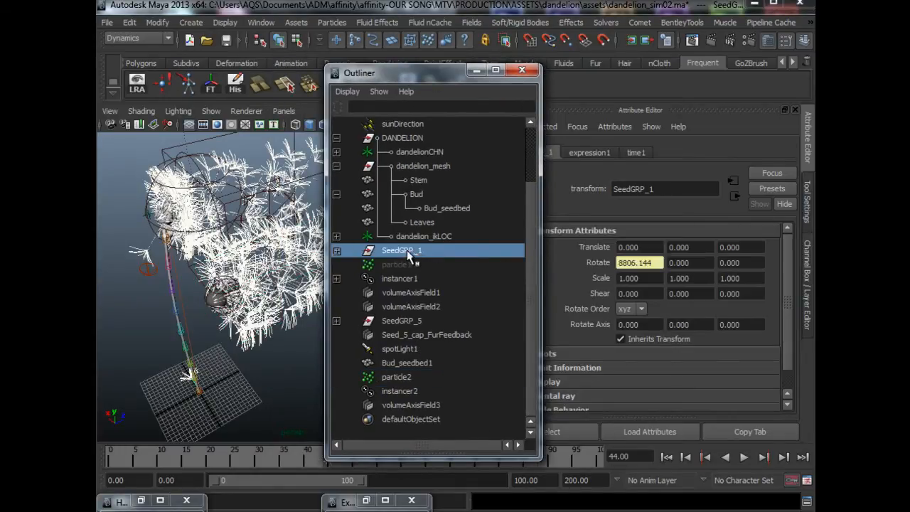
middle_click_drag(218, 408, 274, 365, "alt")
right_click_drag(189, 363, 241, 371, "alt")
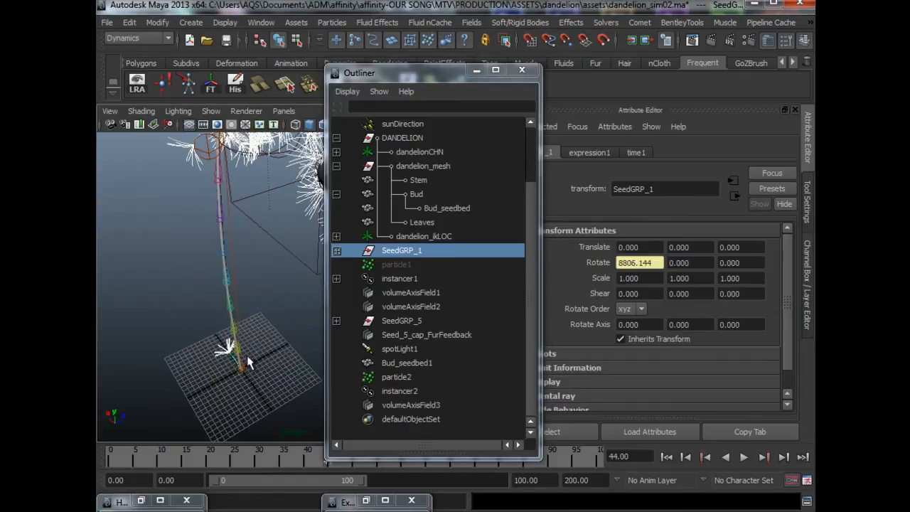
key("e")
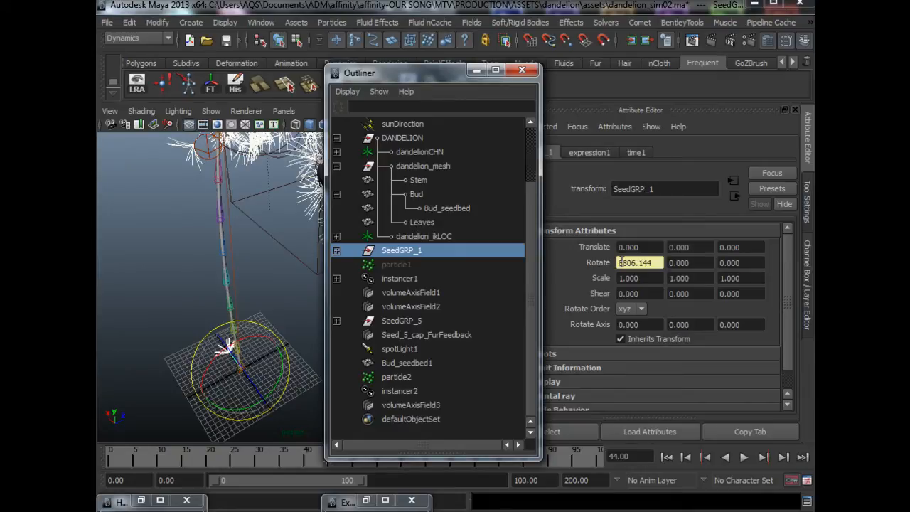
left_click_drag(619, 262, 661, 262)
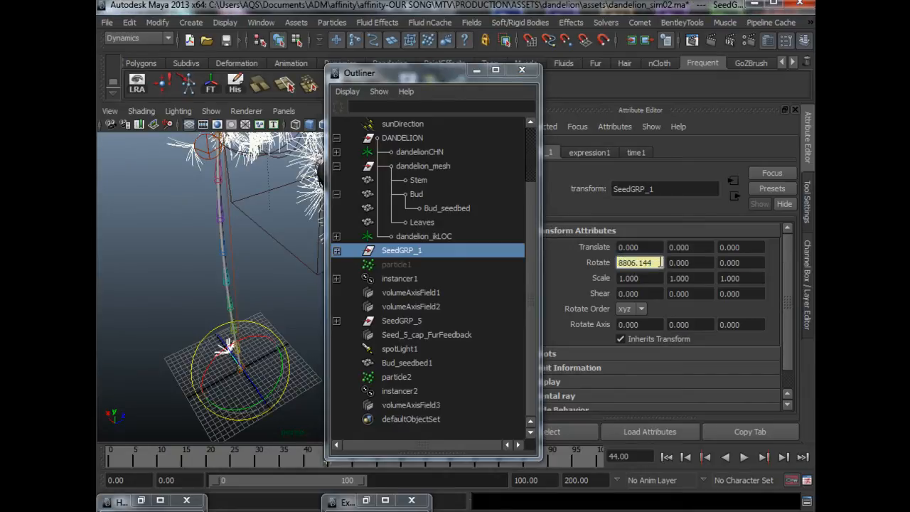
left_click(666, 457)
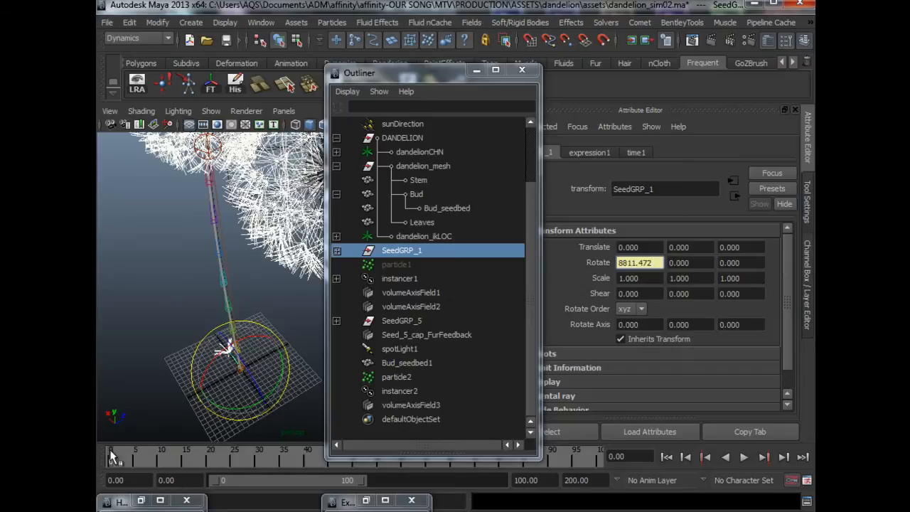
- Review expression1 in the Expression Editor, especially the line adding rand(1,20) to SeedGRP_1.rotateX, and minimize the editor
left_click(366, 500)
left_click(402, 165)
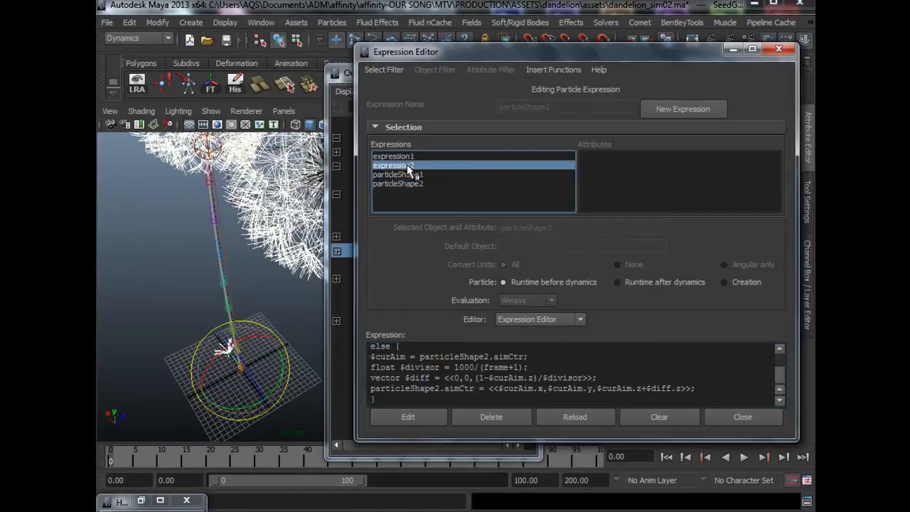
left_click(419, 157)
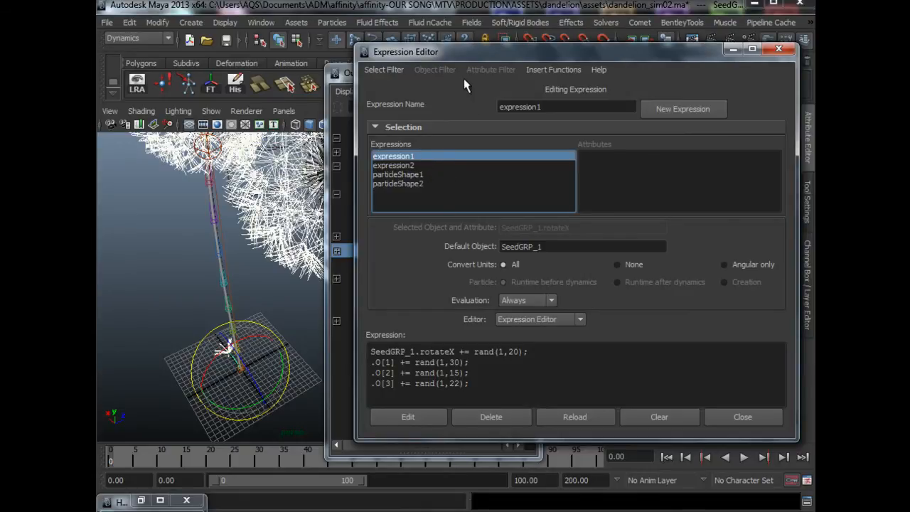
left_click_drag(464, 52, 256, 46)
left_click_drag(193, 346, 246, 346)
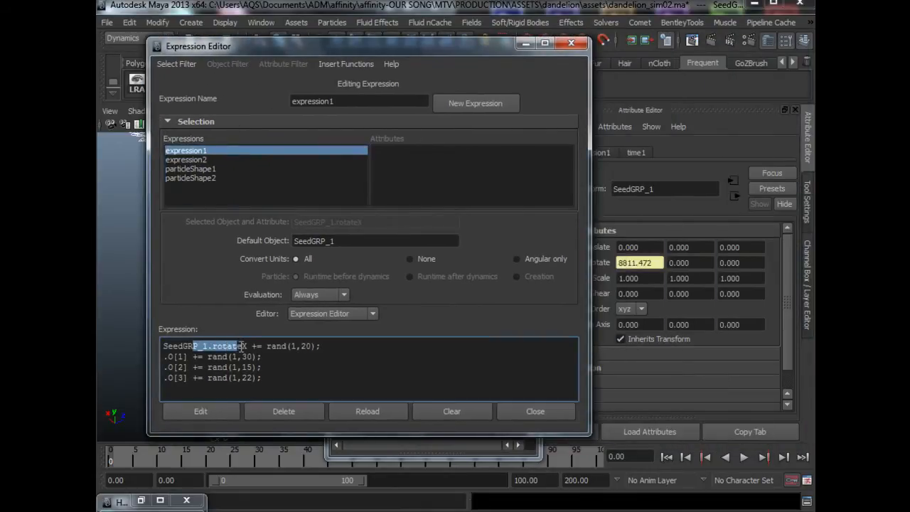
left_click(256, 348)
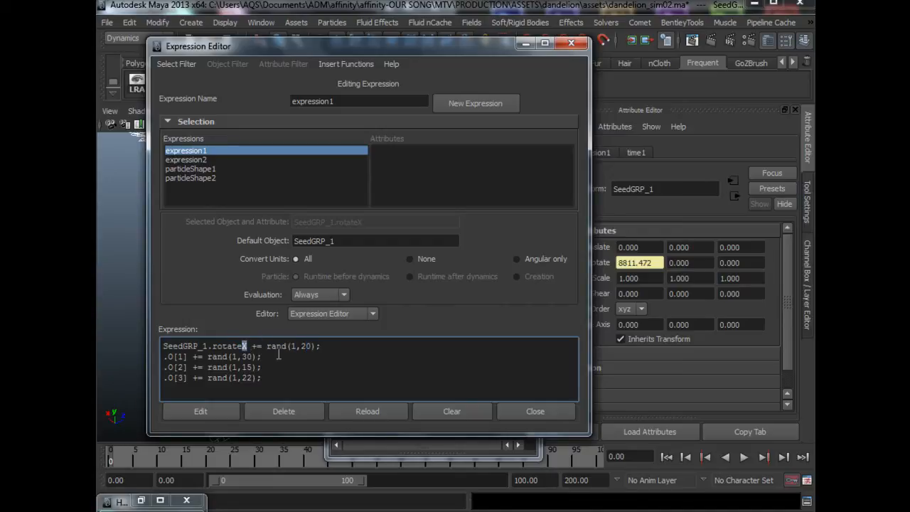
left_click(523, 45)
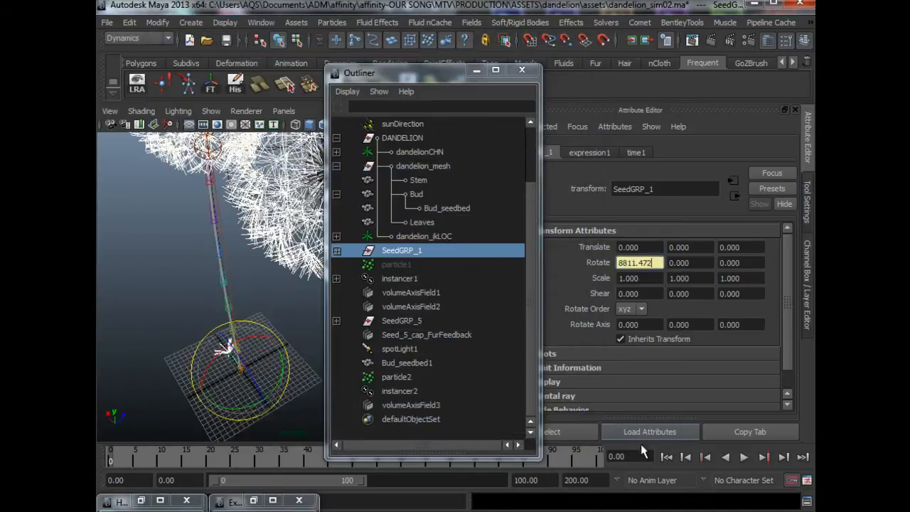
- Play the simulation and stop at frame 10 to watch SeedGRP_1 spin at the base of the stem
left_click(744, 458)
left_click(745, 459)
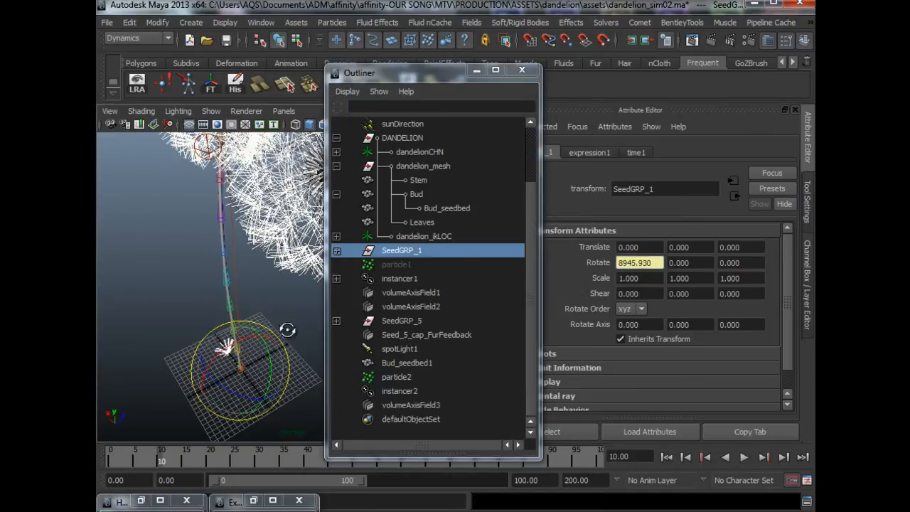
left_click_drag(289, 329, 222, 365, "alt")
key("q")
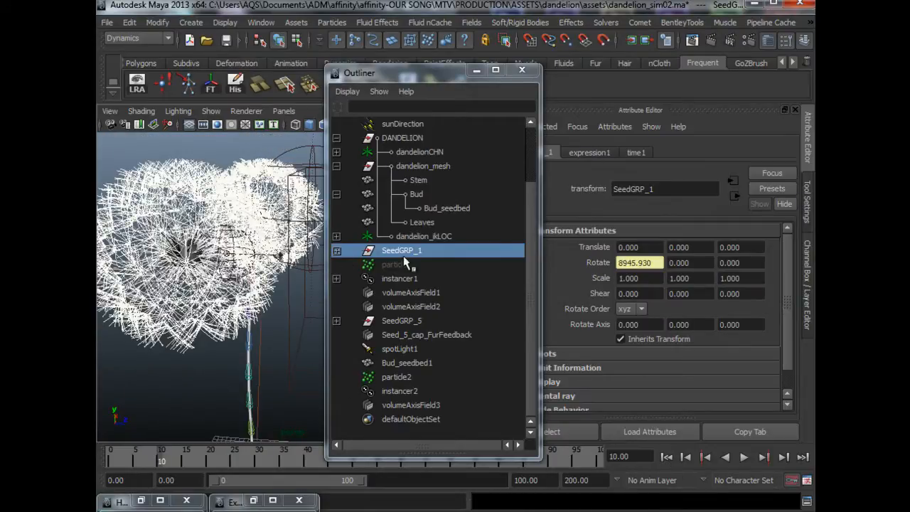
- Minimize the Outliner and inspect the instanced seeds on both dandelion heads up close and from several angles
left_click(496, 70)
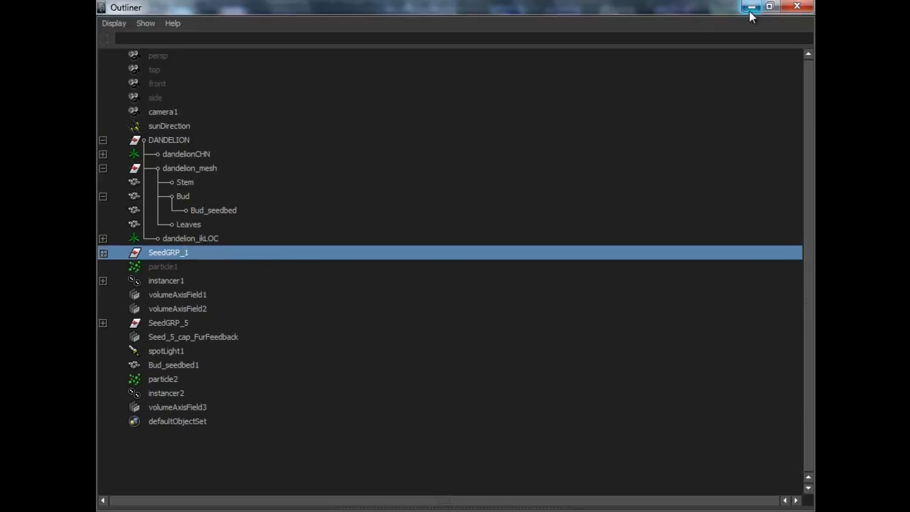
left_click(754, 7)
left_click(477, 70)
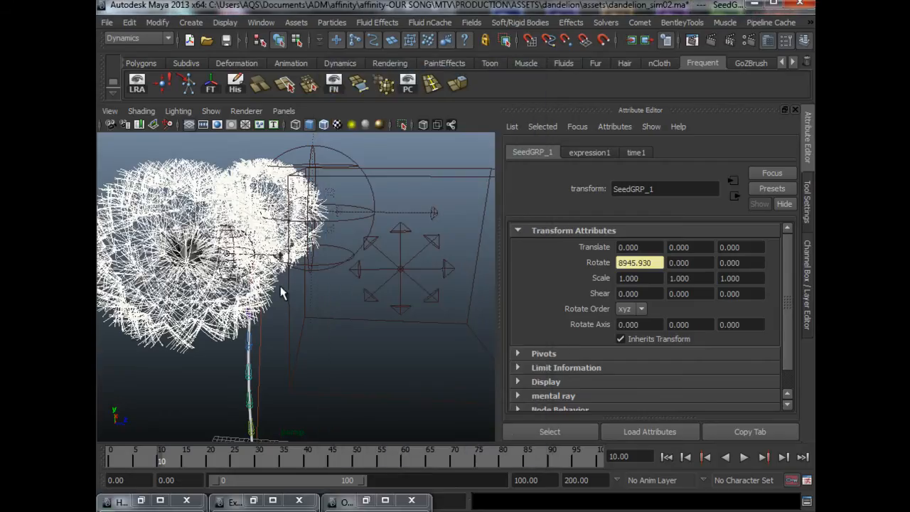
left_click_drag(322, 296, 343, 275, "alt")
left_click_drag(358, 318, 343, 338, "alt")
scroll(339, 330, "up", 3)
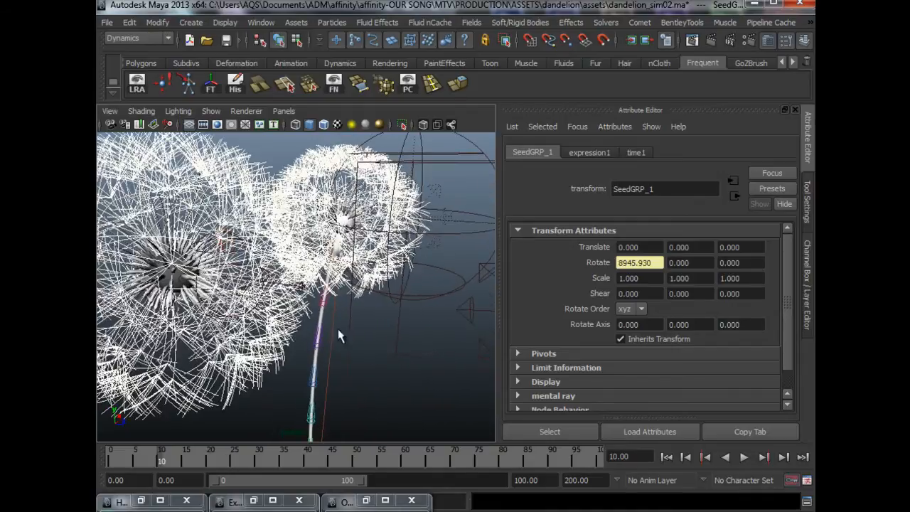
left_click_drag(273, 304, 330, 311, "alt")
scroll(333, 321, "down", 3)
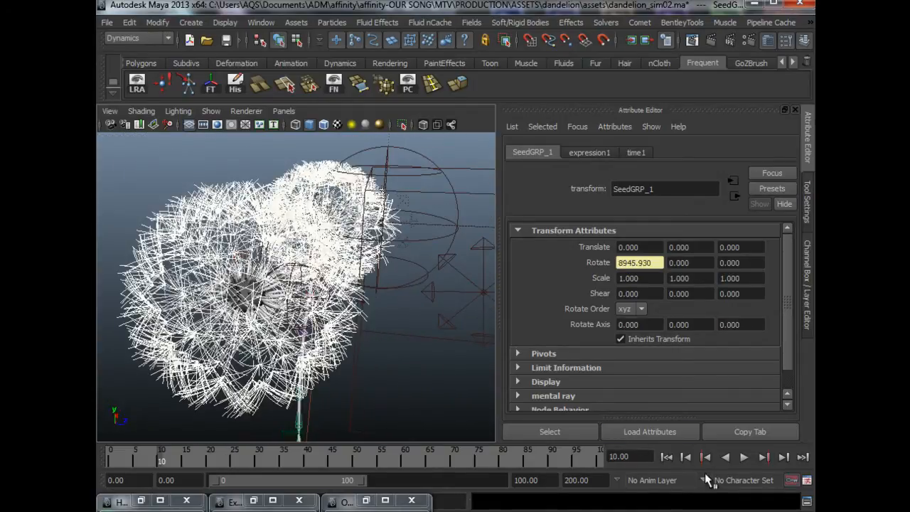
mouse_move(345, 394)
left_mouse_down("alt")
mouse_move(335, 382)
mouse_move(356, 397)
left_mouse_up("alt")
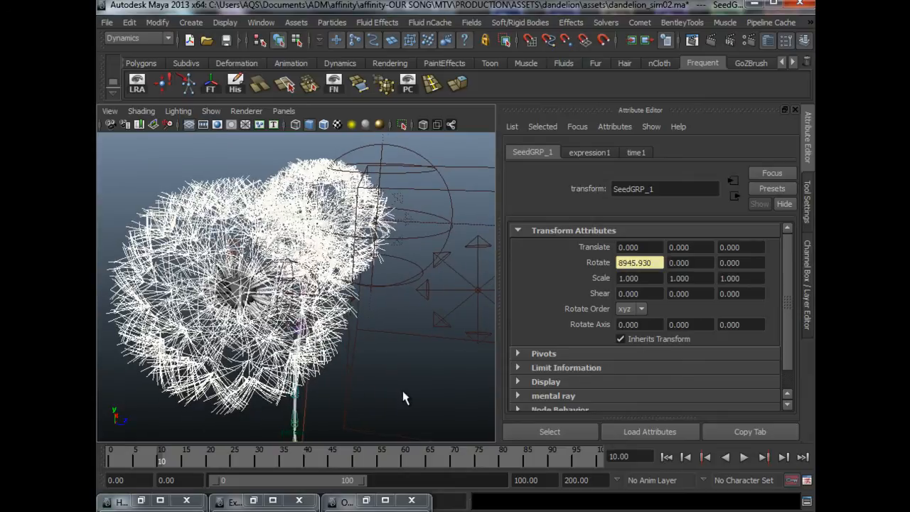